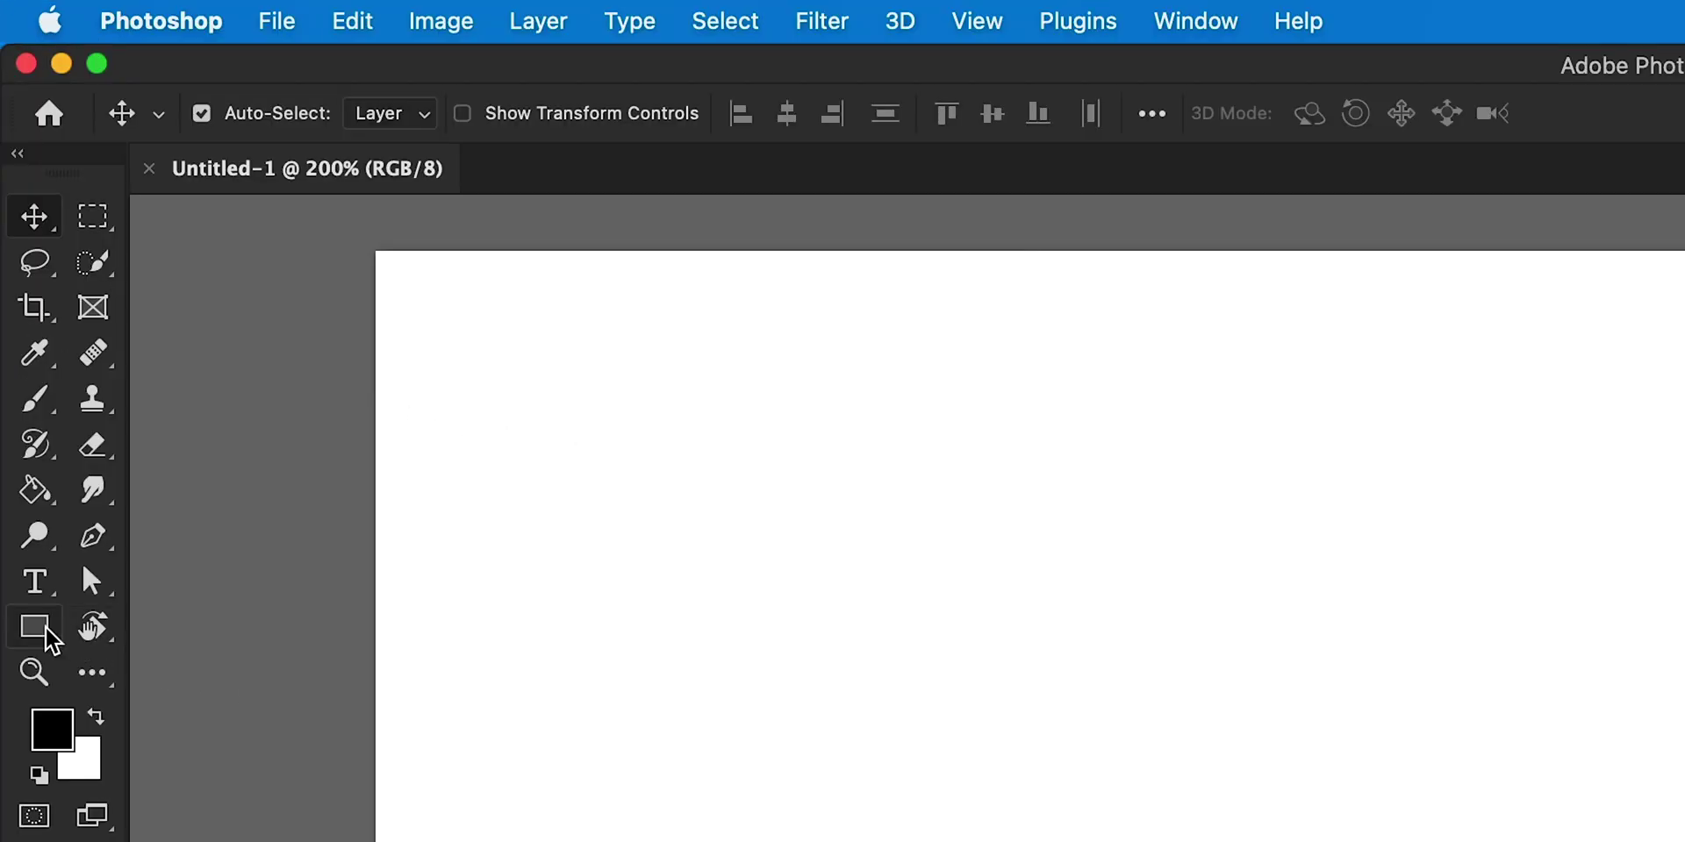
Draw a black circle about 65 px across near the middle of the canvas with the Ellipse tool
left_click(45, 629)
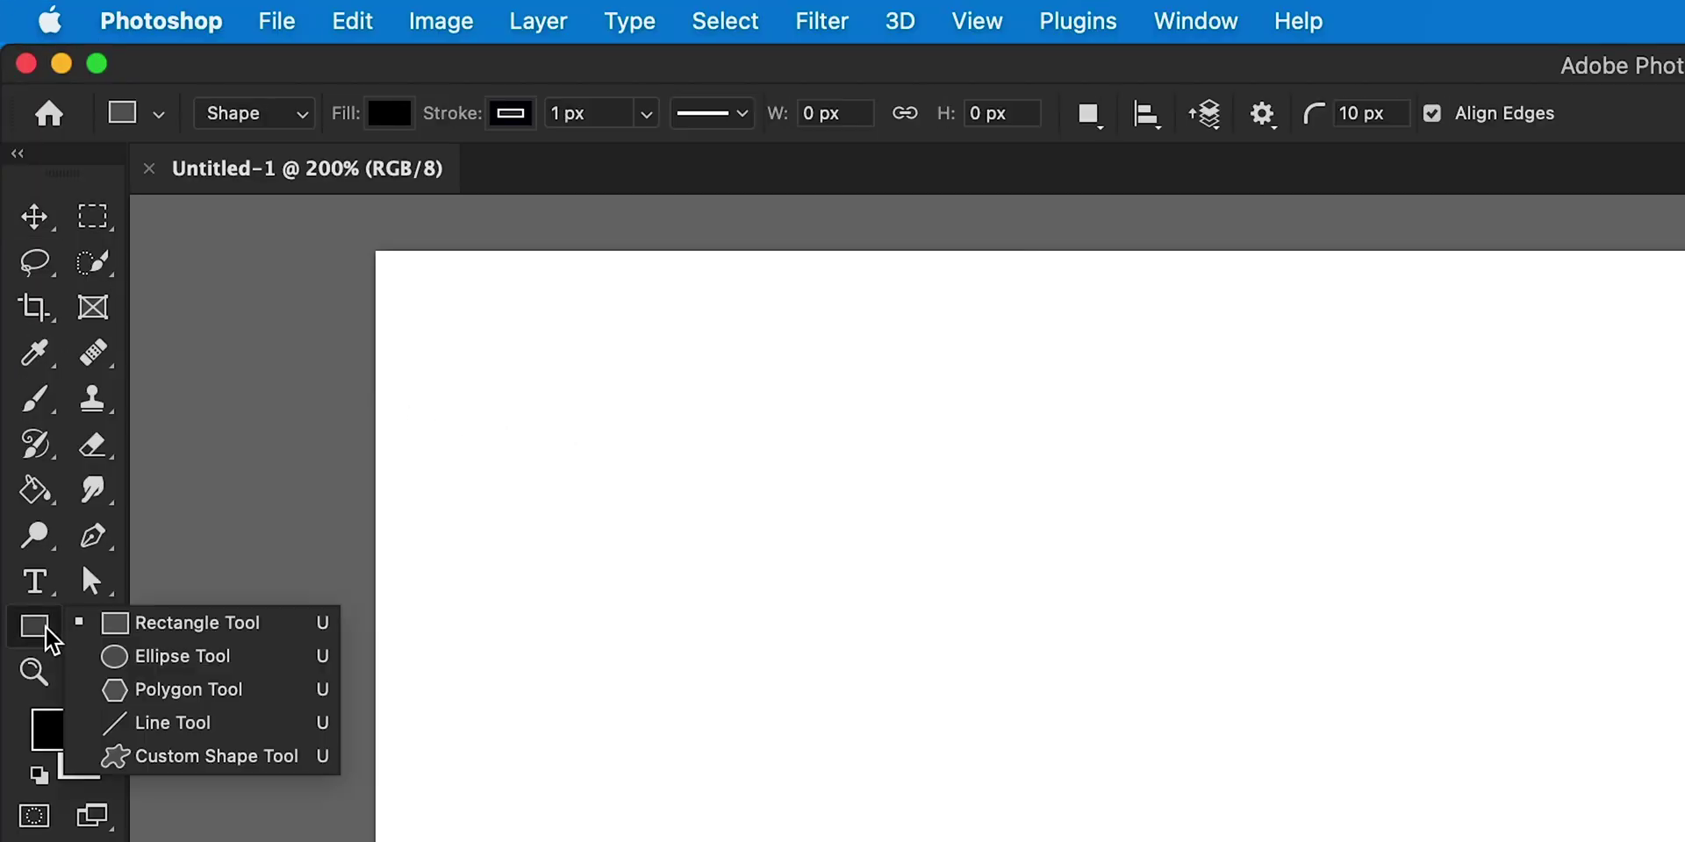
left_click(84, 656)
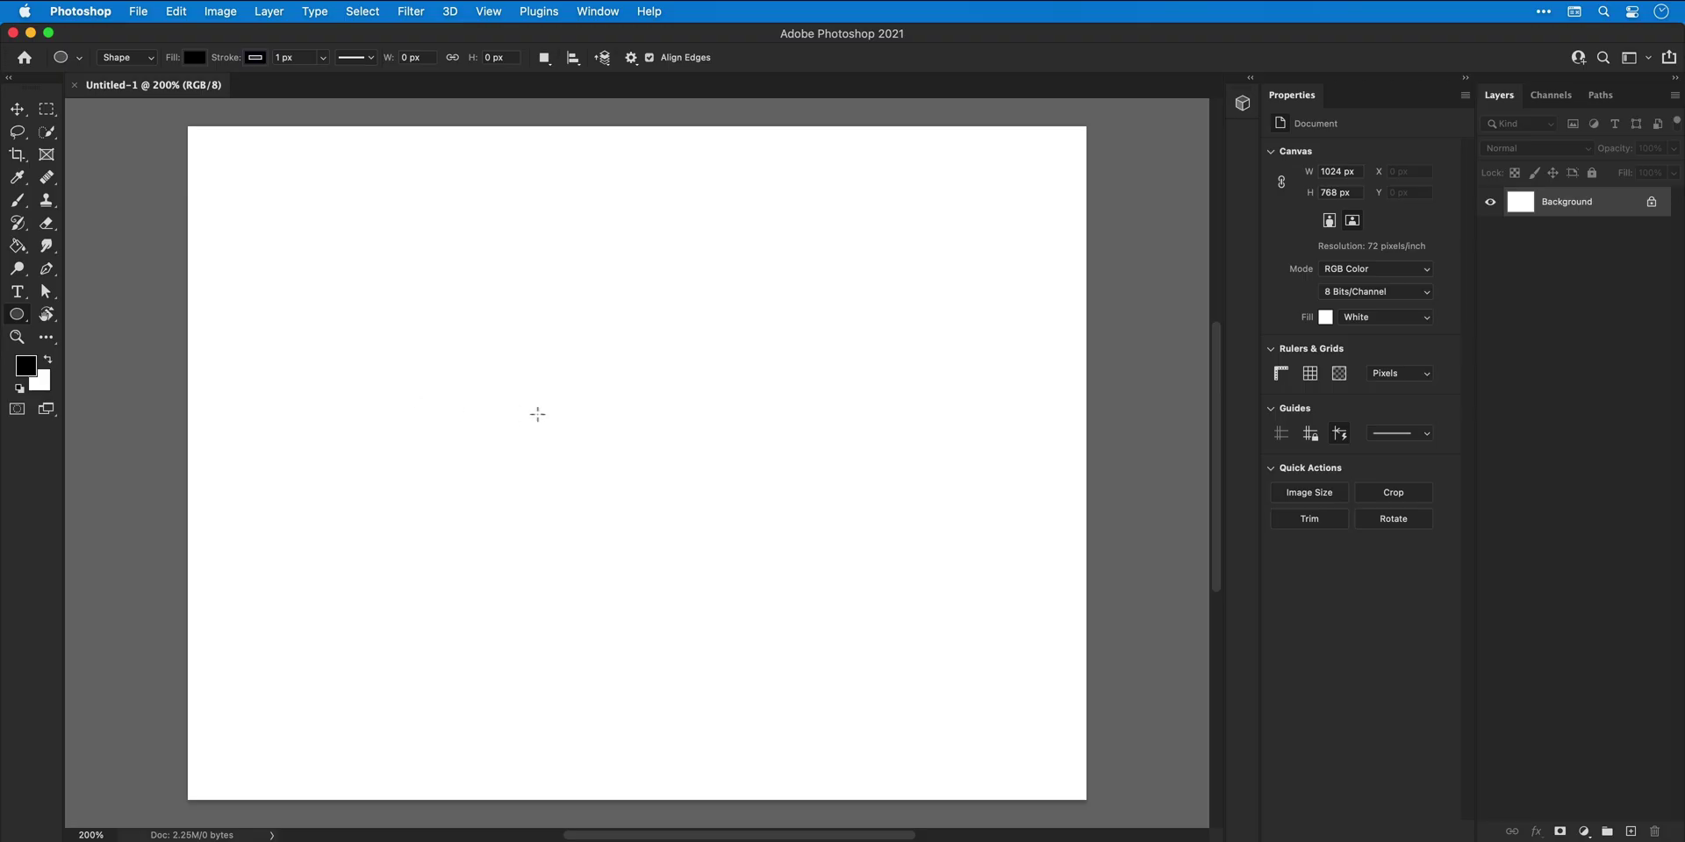
left_click_drag(562, 413, 619, 472)
key("v")
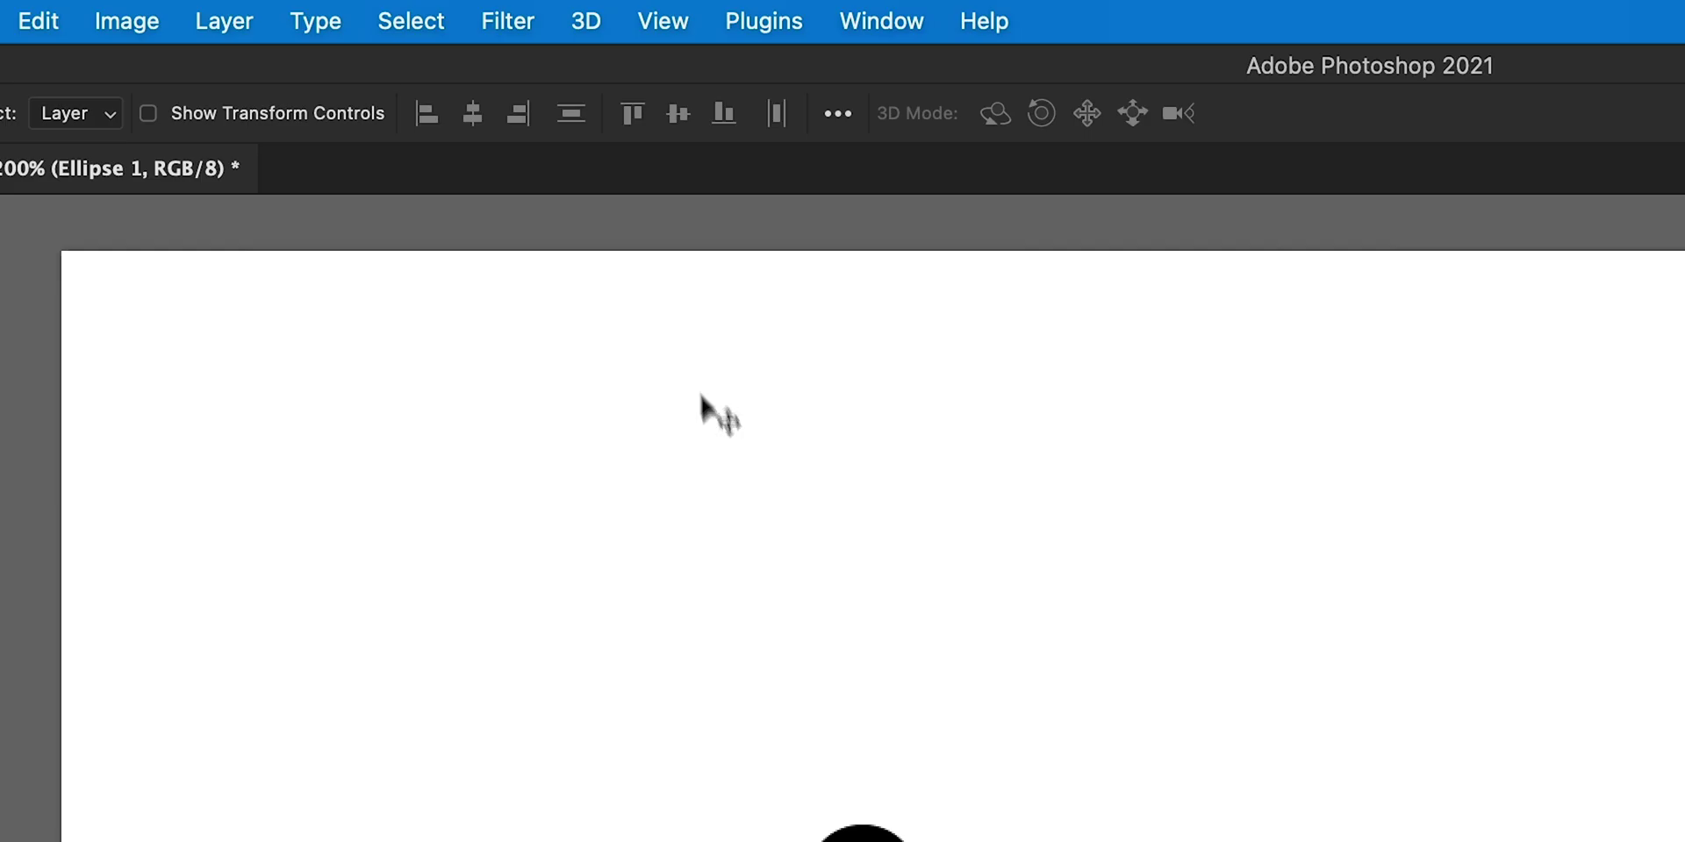
Create a new 3D extrusion from the selected circle layer
left_click(586, 21)
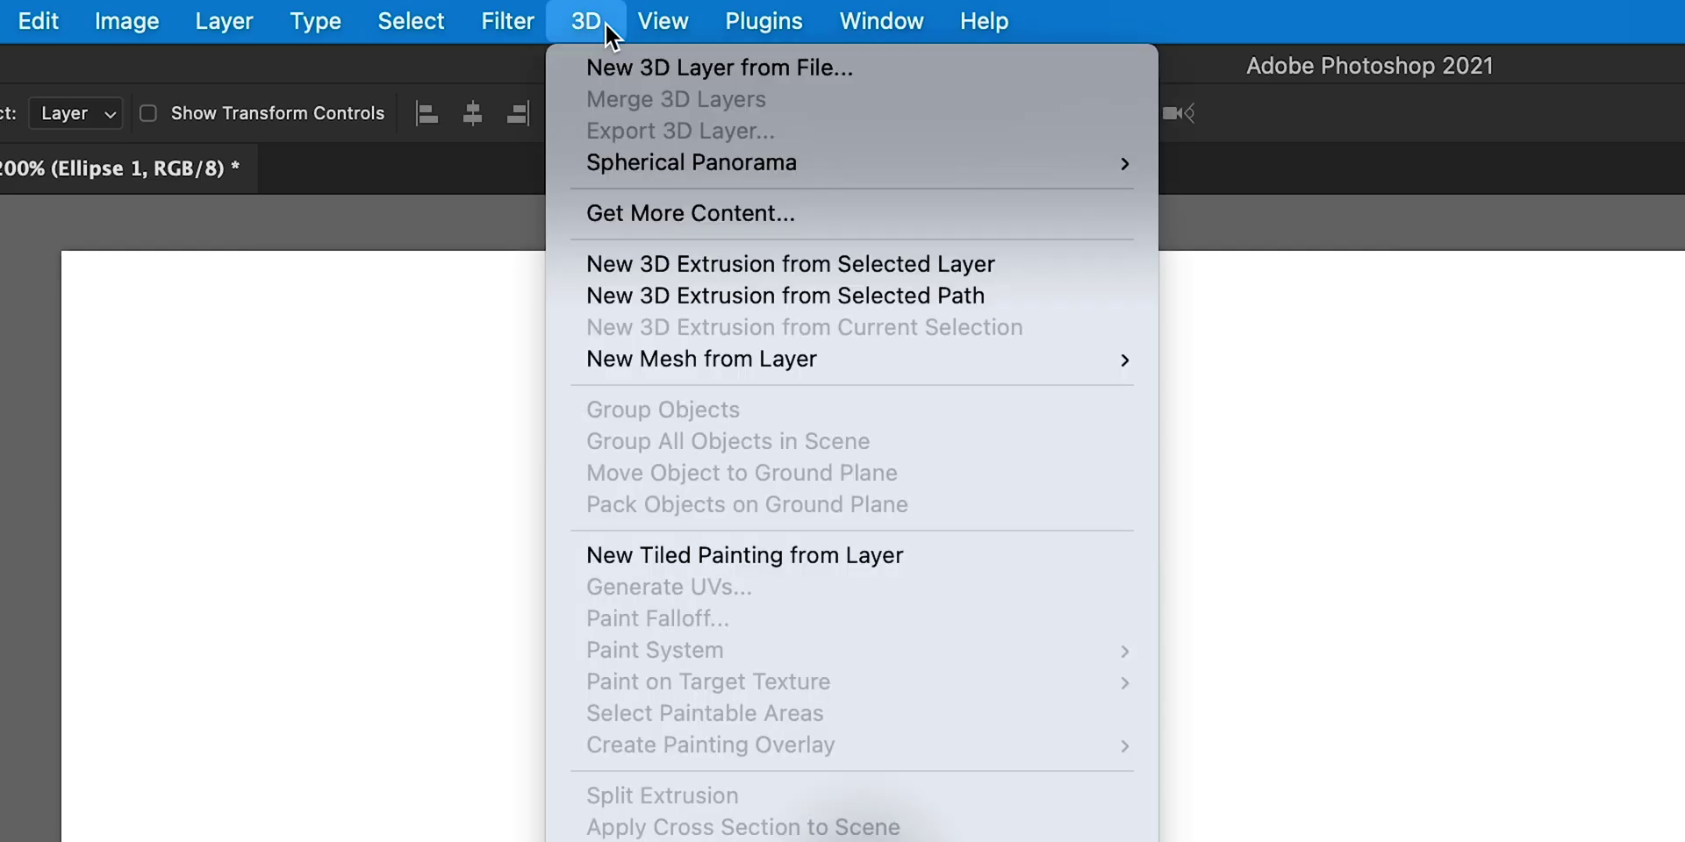
left_click(593, 255)
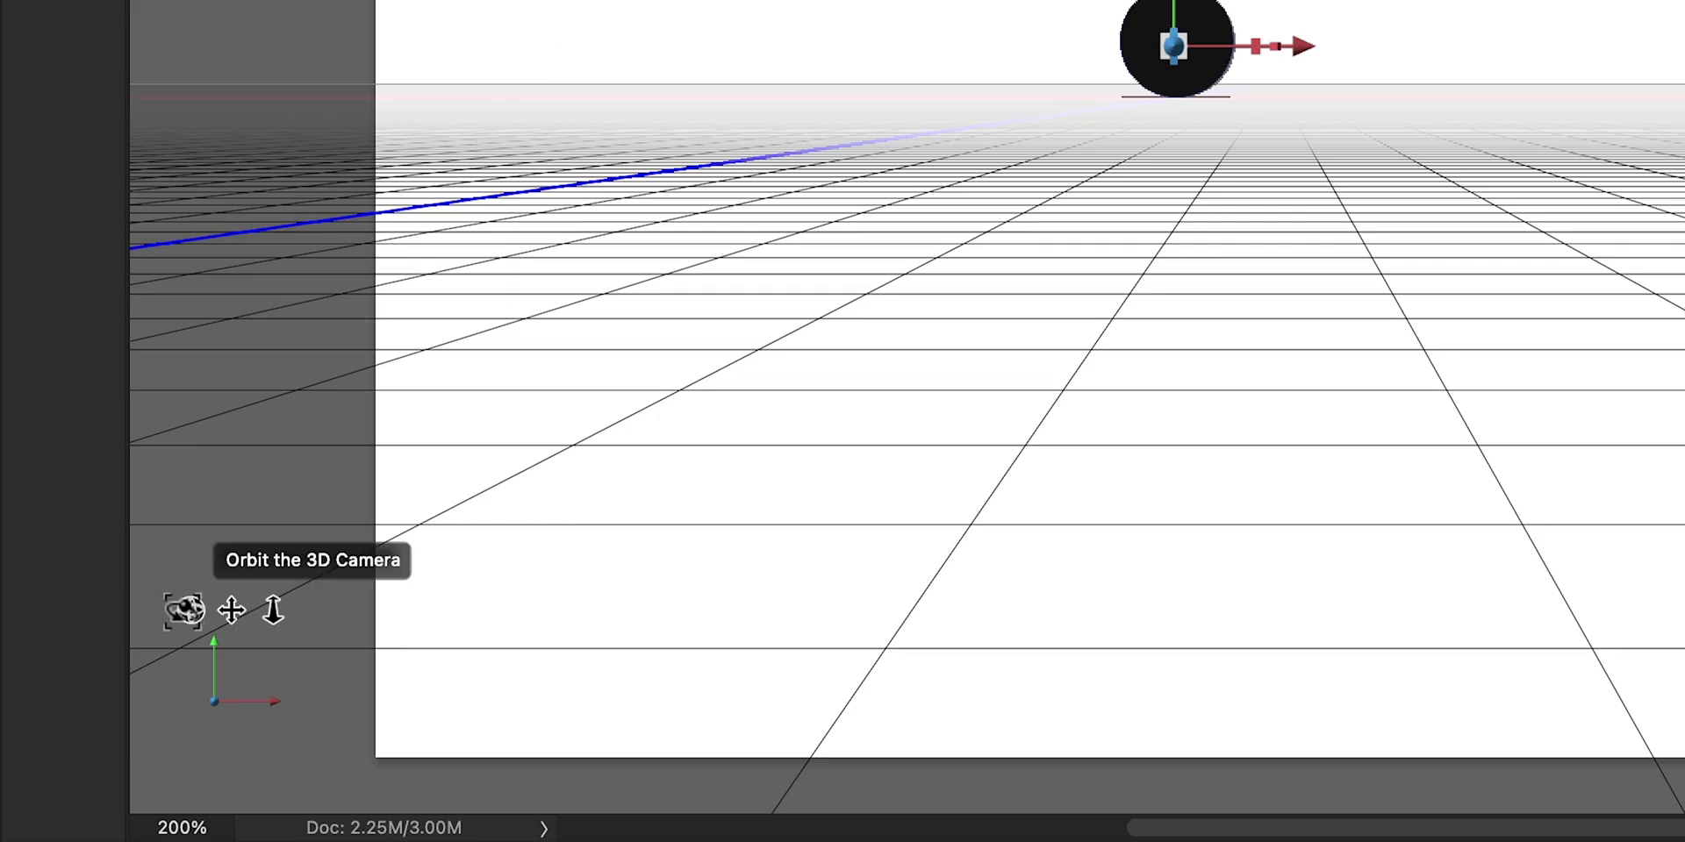
left_click_drag(94, 727, 150, 752)
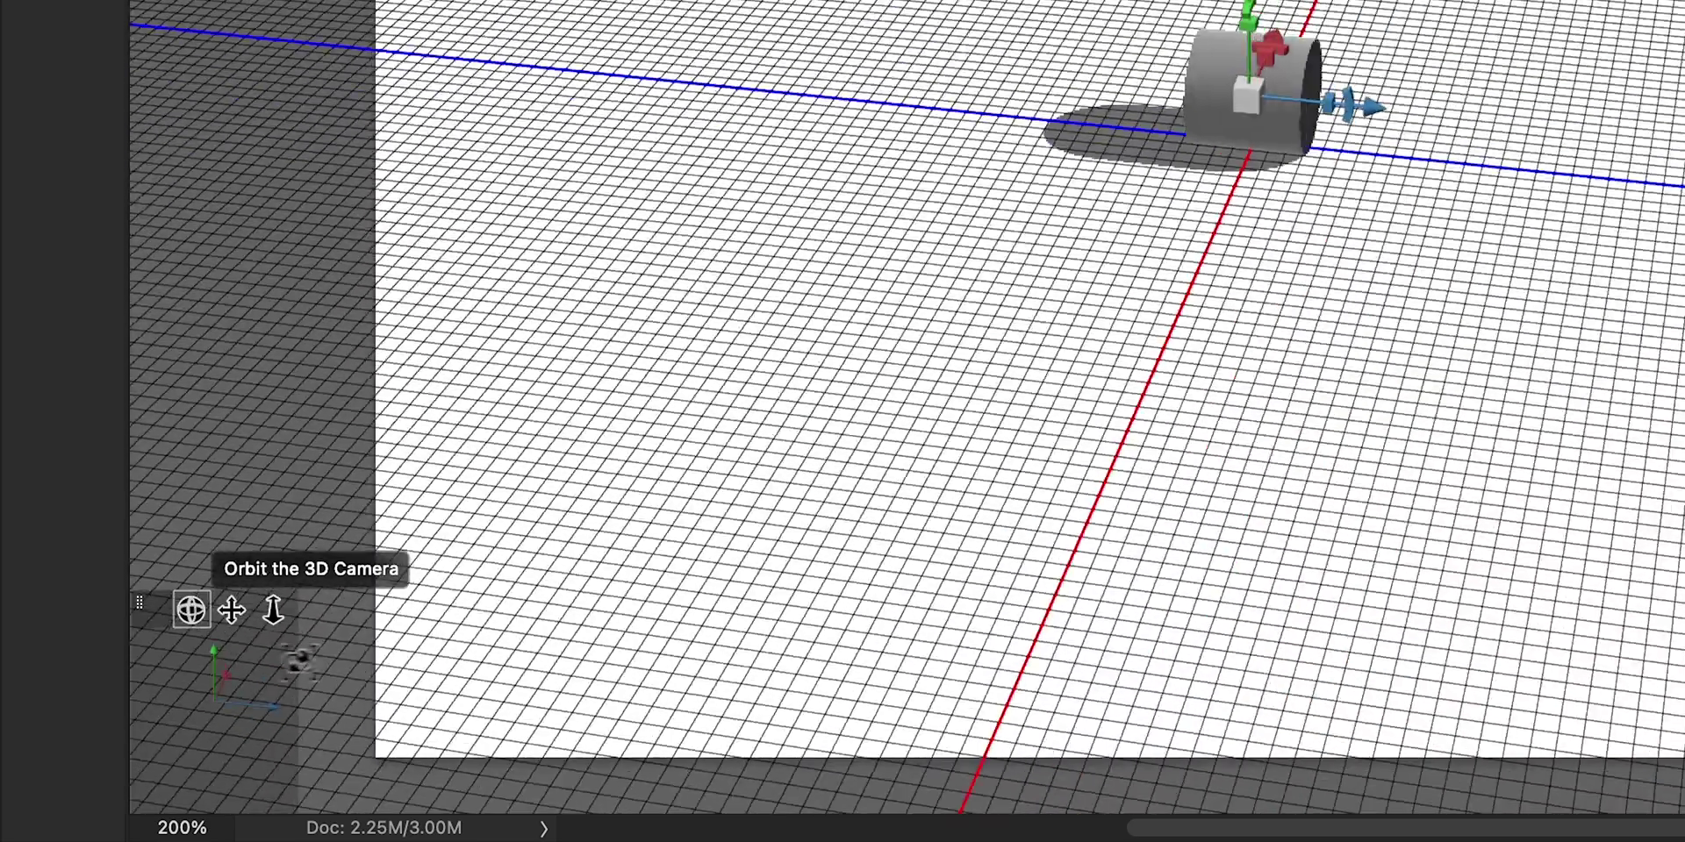
left_click_drag(298, 660, 124, 639)
left_click_drag(228, 610, 280, 588)
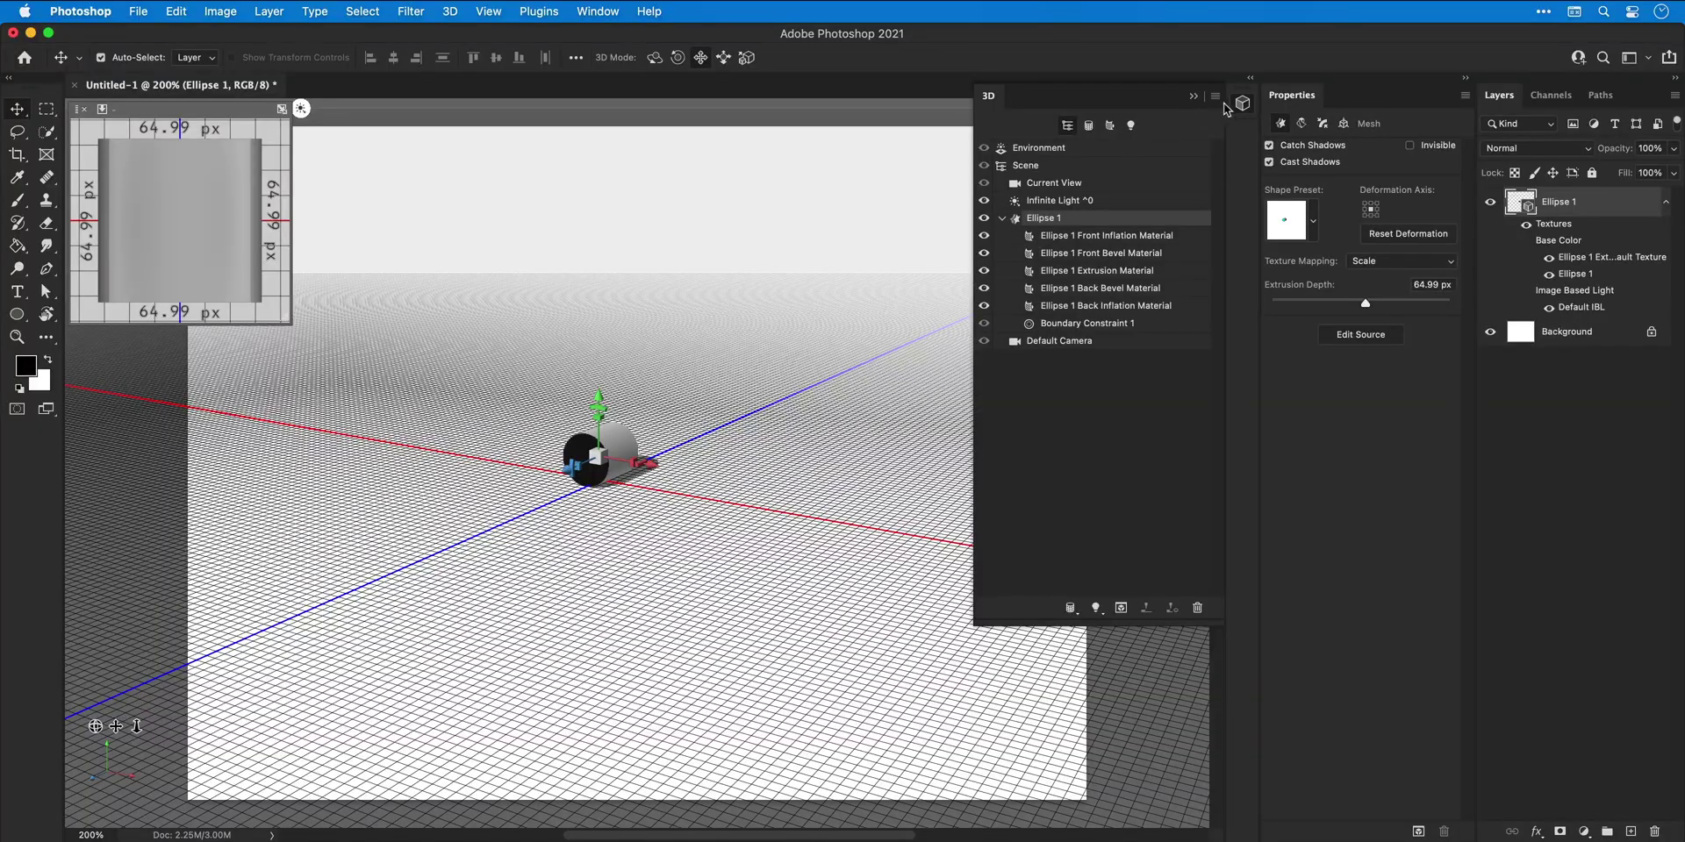
left_click(1243, 104)
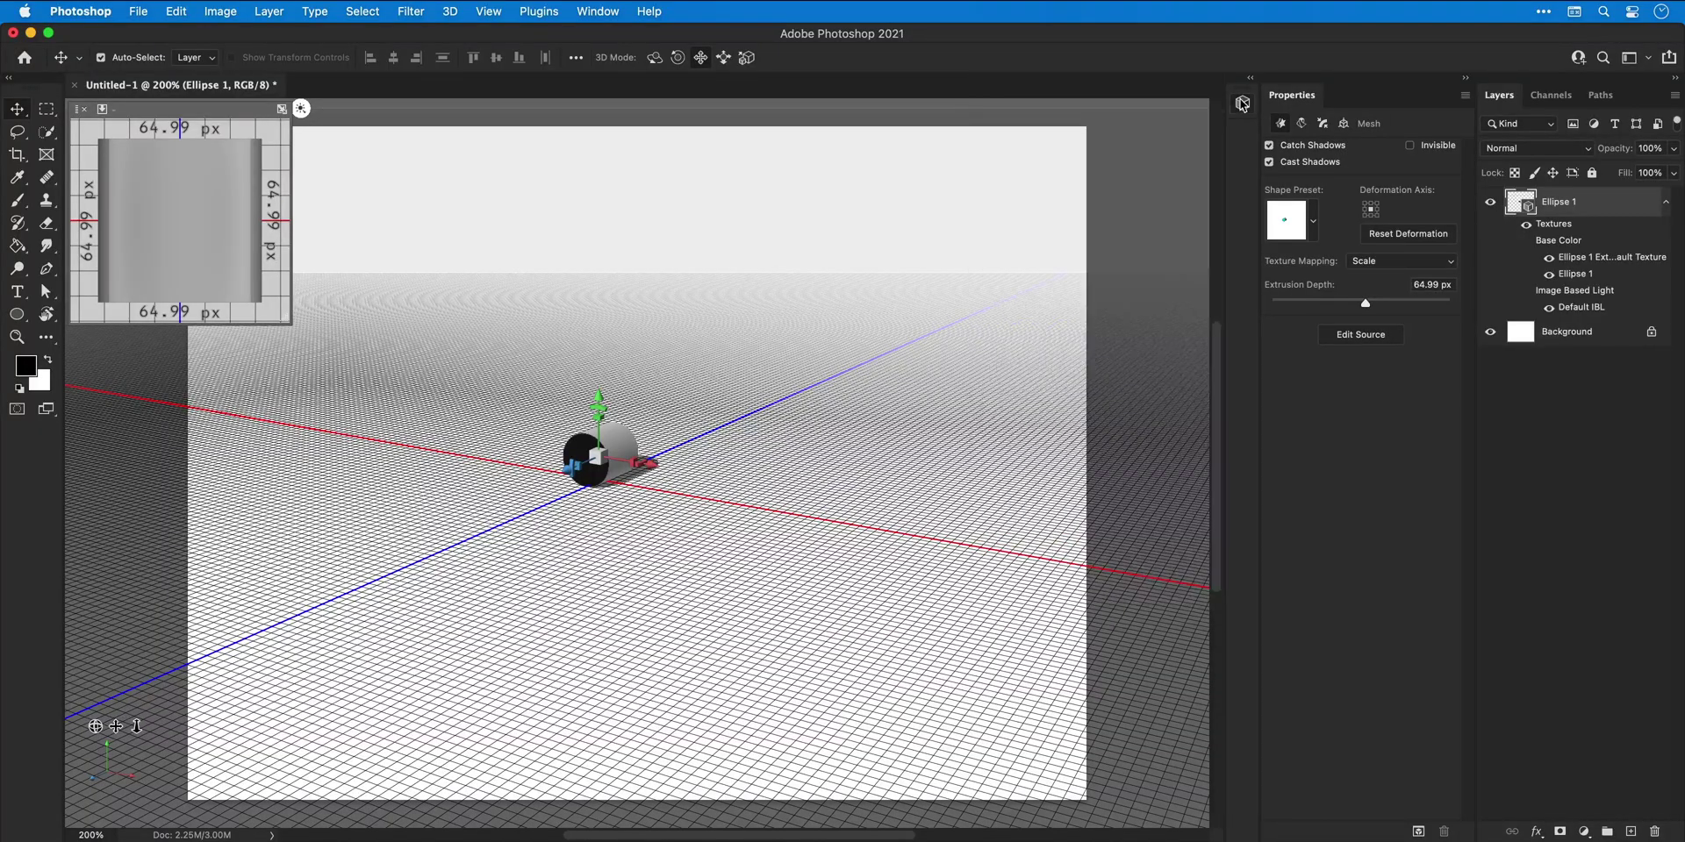
left_click(1243, 104)
left_click(613, 17)
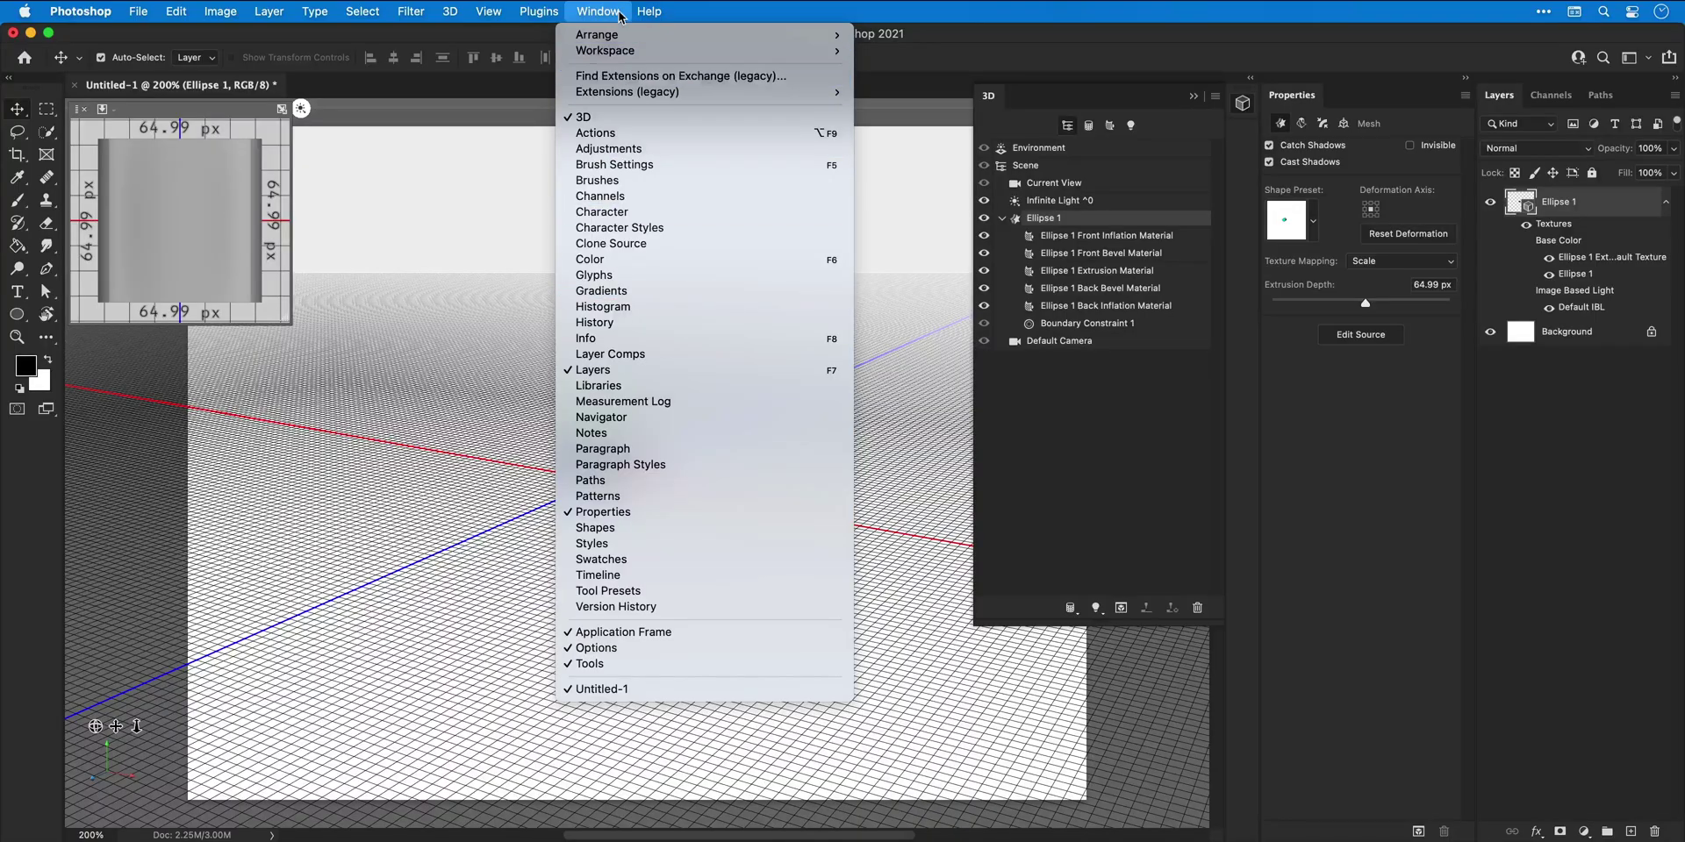
left_click(619, 15)
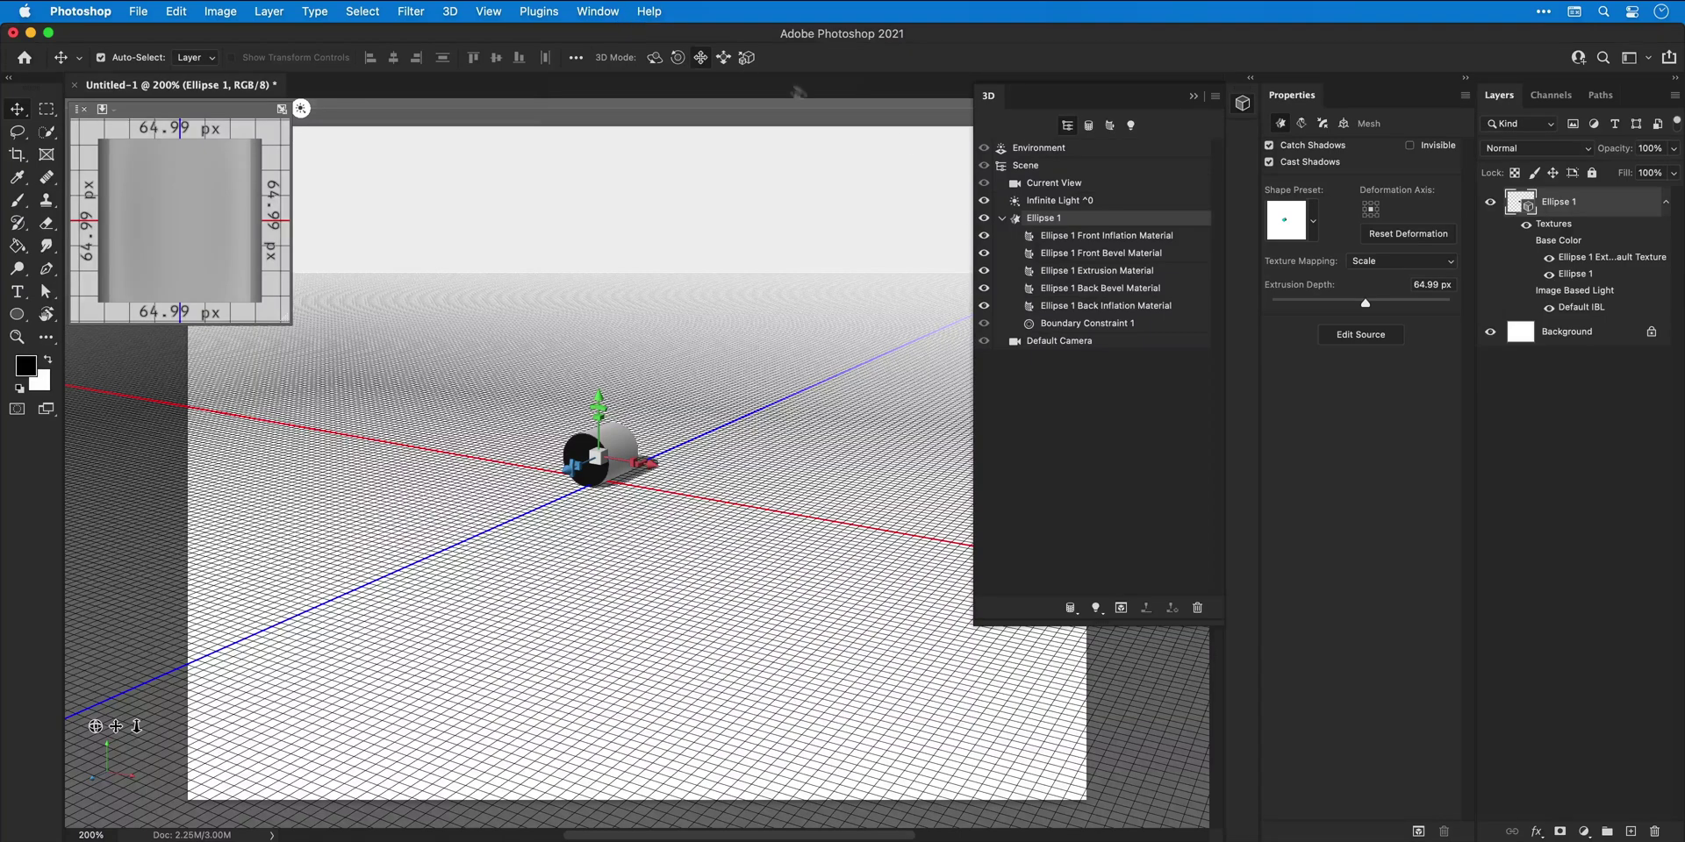
Try an extrusion depth of 2500 px and a twist of -290° in the circle mesh's Deform properties
left_click_drag(1359, 305, 1392, 303)
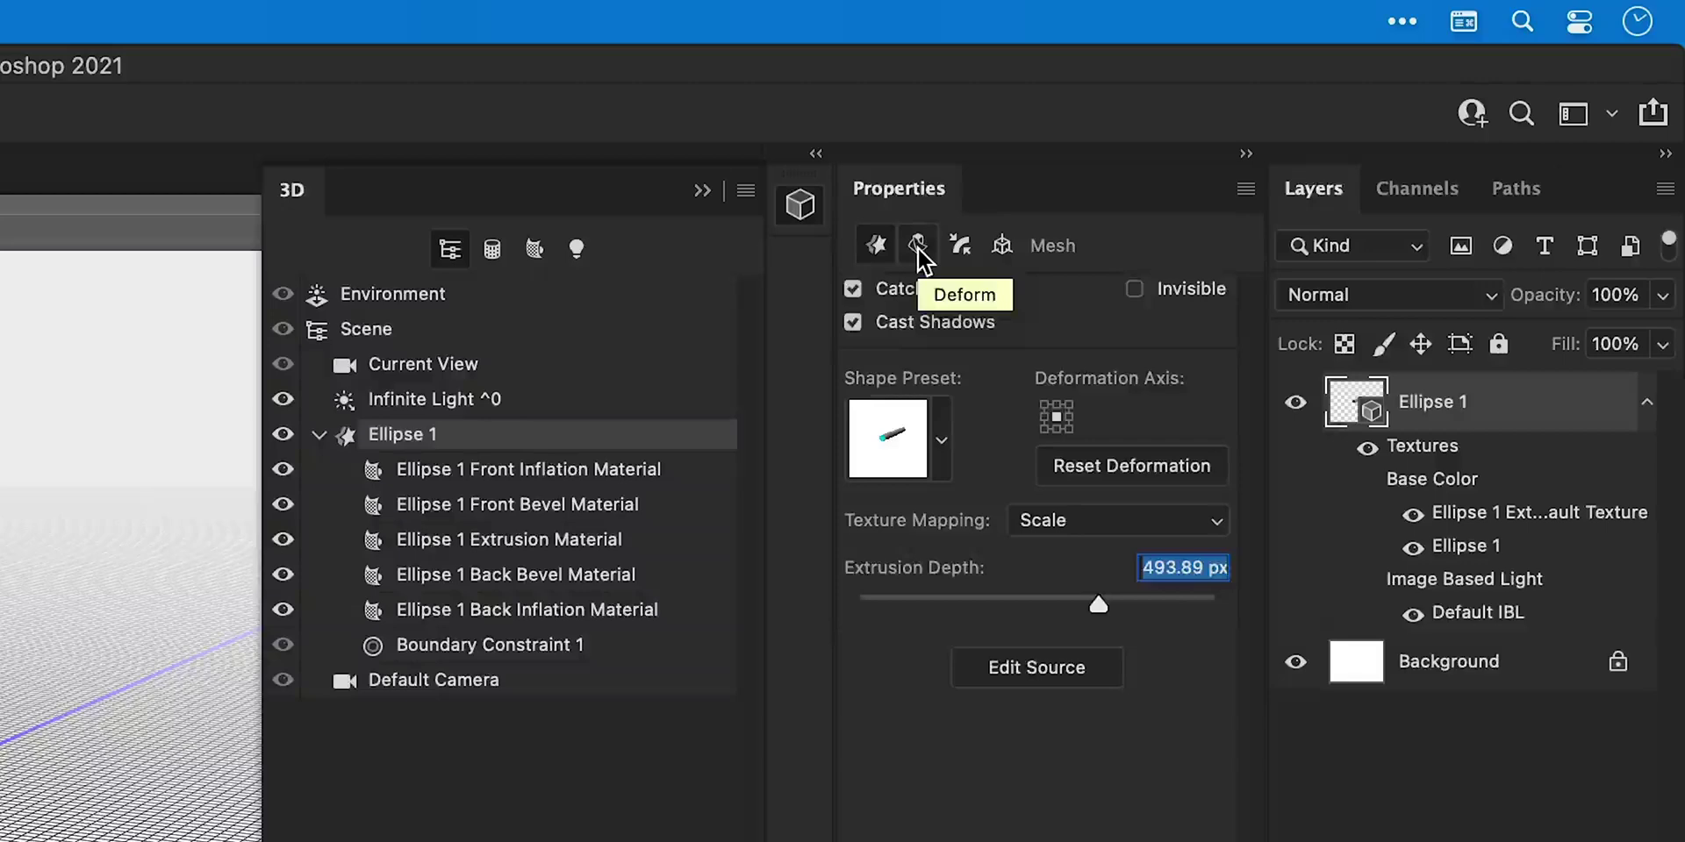
left_click(918, 246)
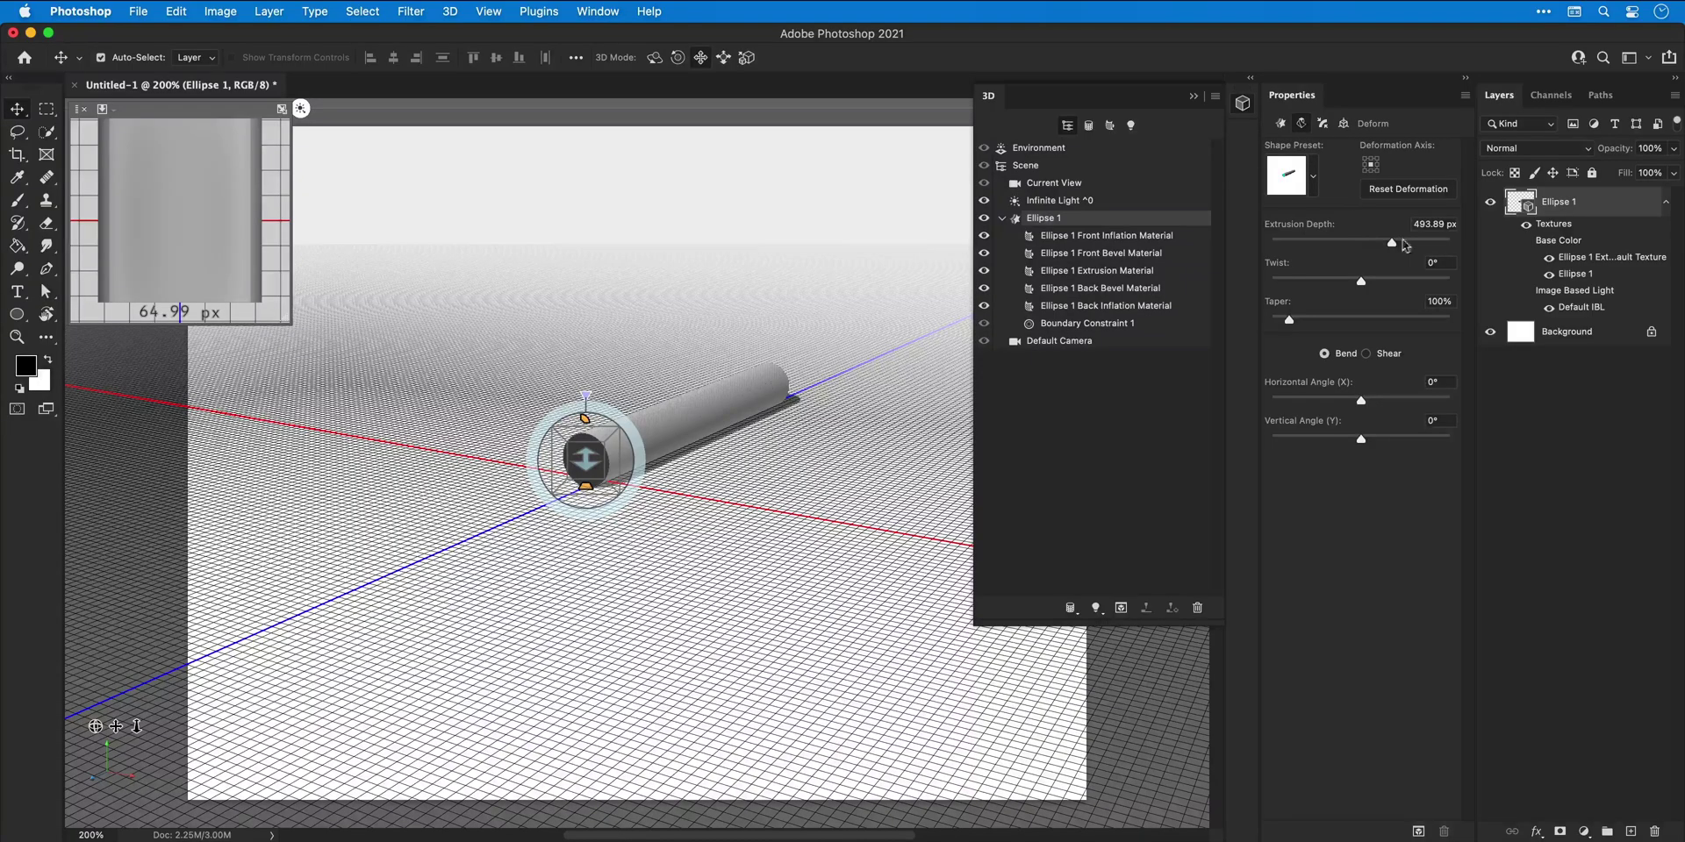
left_click_drag(1405, 245, 1459, 244)
left_click_drag(1365, 285, 1395, 285)
Try several shape presets on the extruded circle and apply the one with a 540° off-centre twist
left_click(1314, 178)
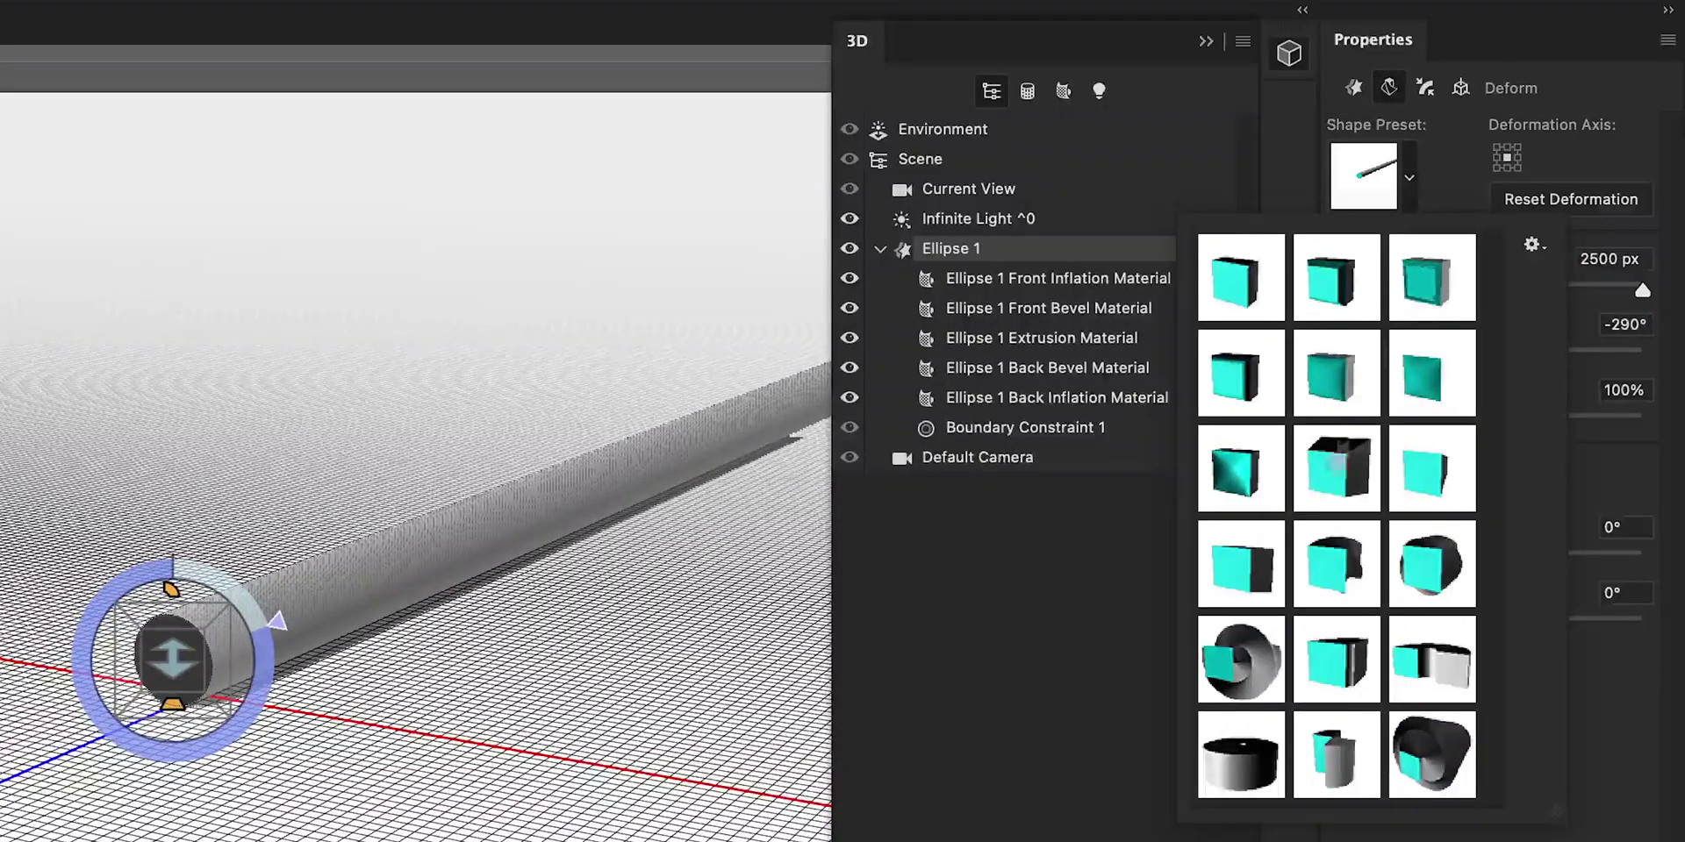
left_click(1241, 654)
left_click(1352, 667)
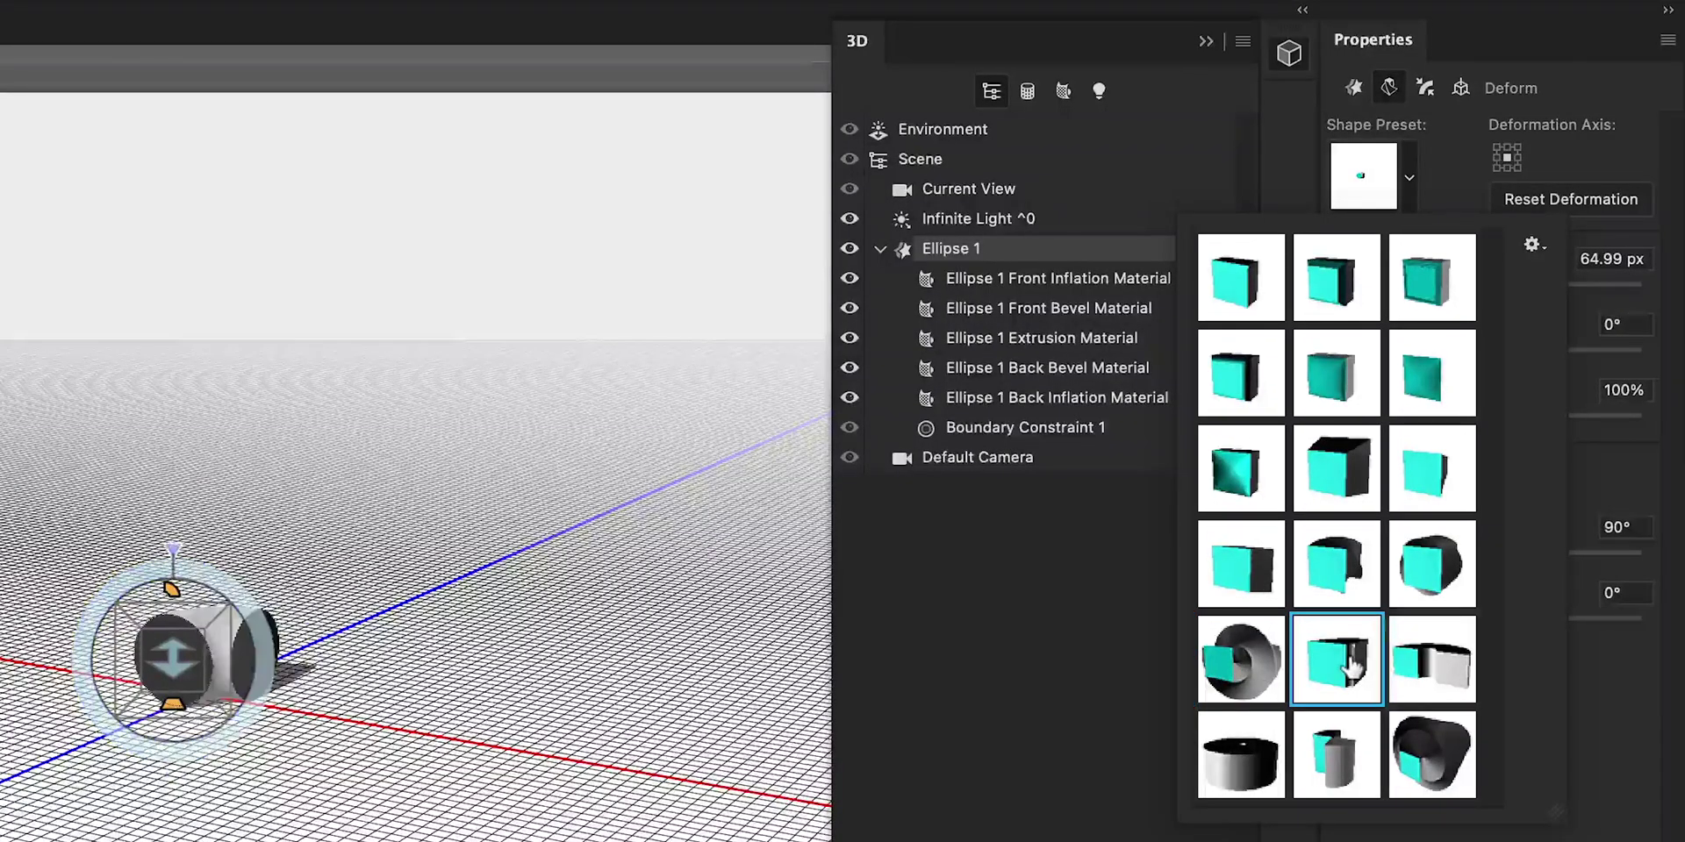
left_click(1430, 667)
left_click(1428, 748)
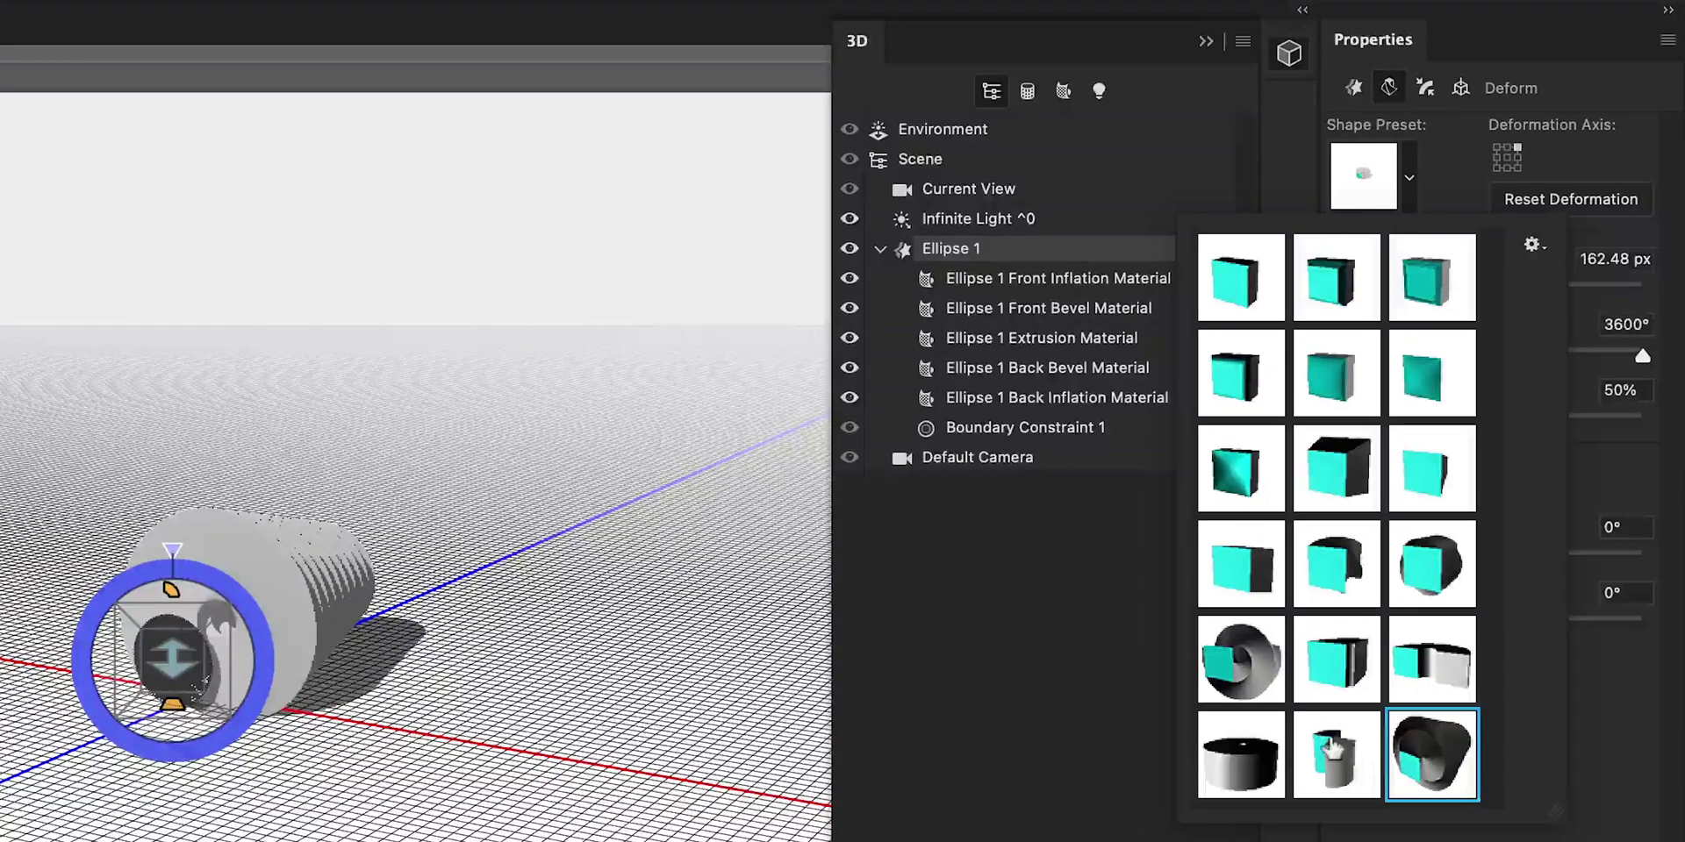
left_click(1333, 750)
left_click(1245, 752)
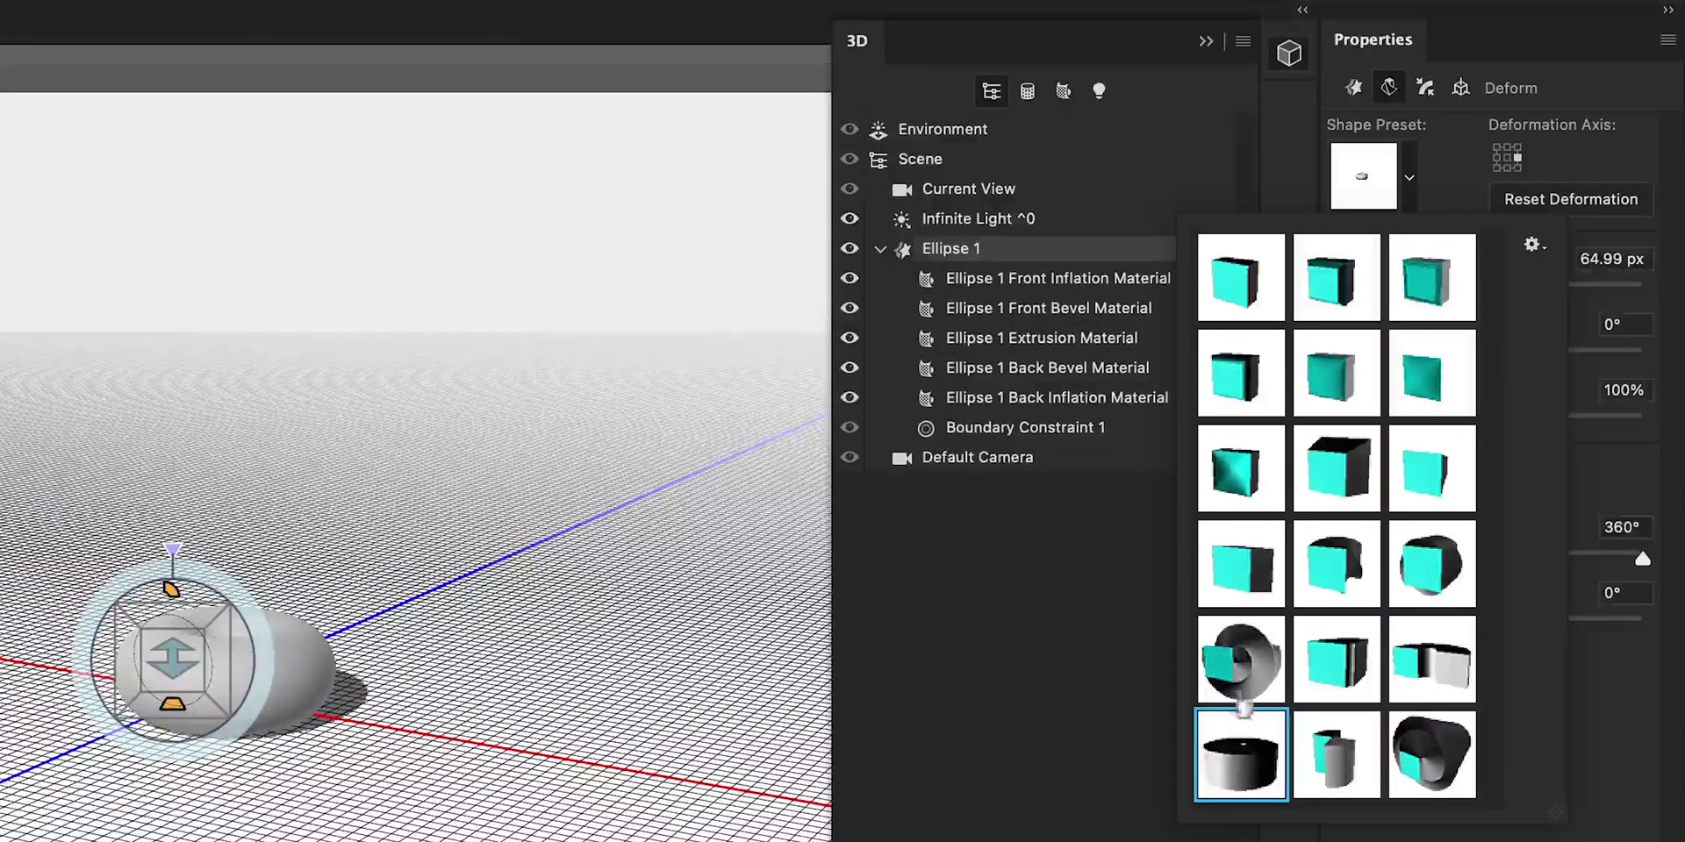
left_click(1244, 657)
left_click(1420, 205)
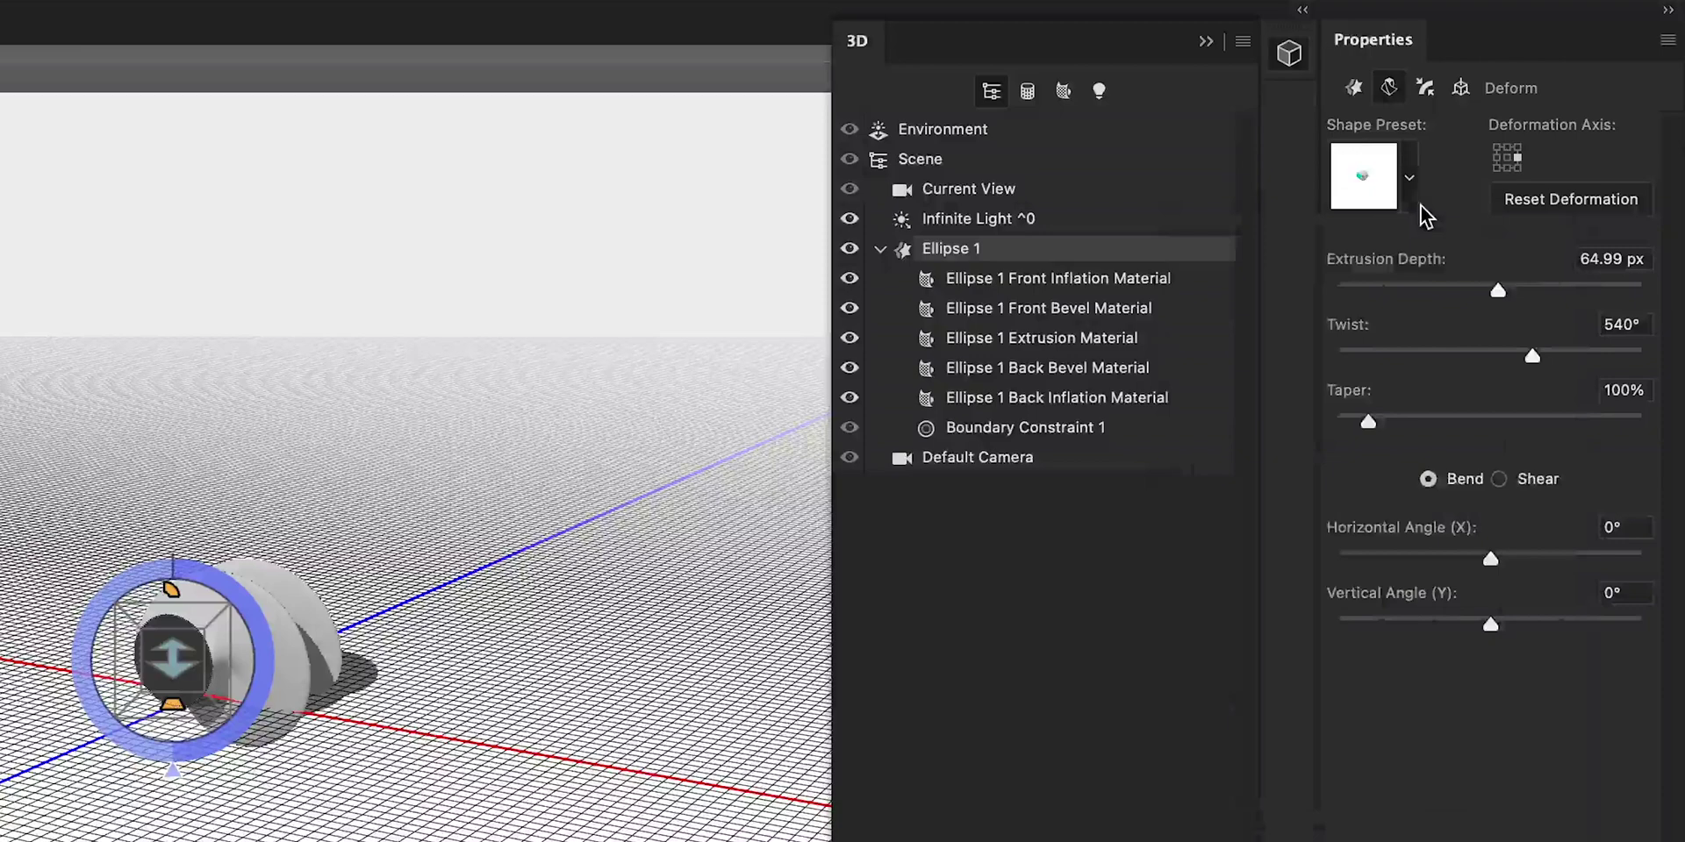
Lengthen the twisted shape into a coil with an extrusion depth of 2500 px, a 3502° twist and 100% taper
left_click_drag(1488, 282, 1645, 284)
left_click_drag(1533, 355, 1642, 332)
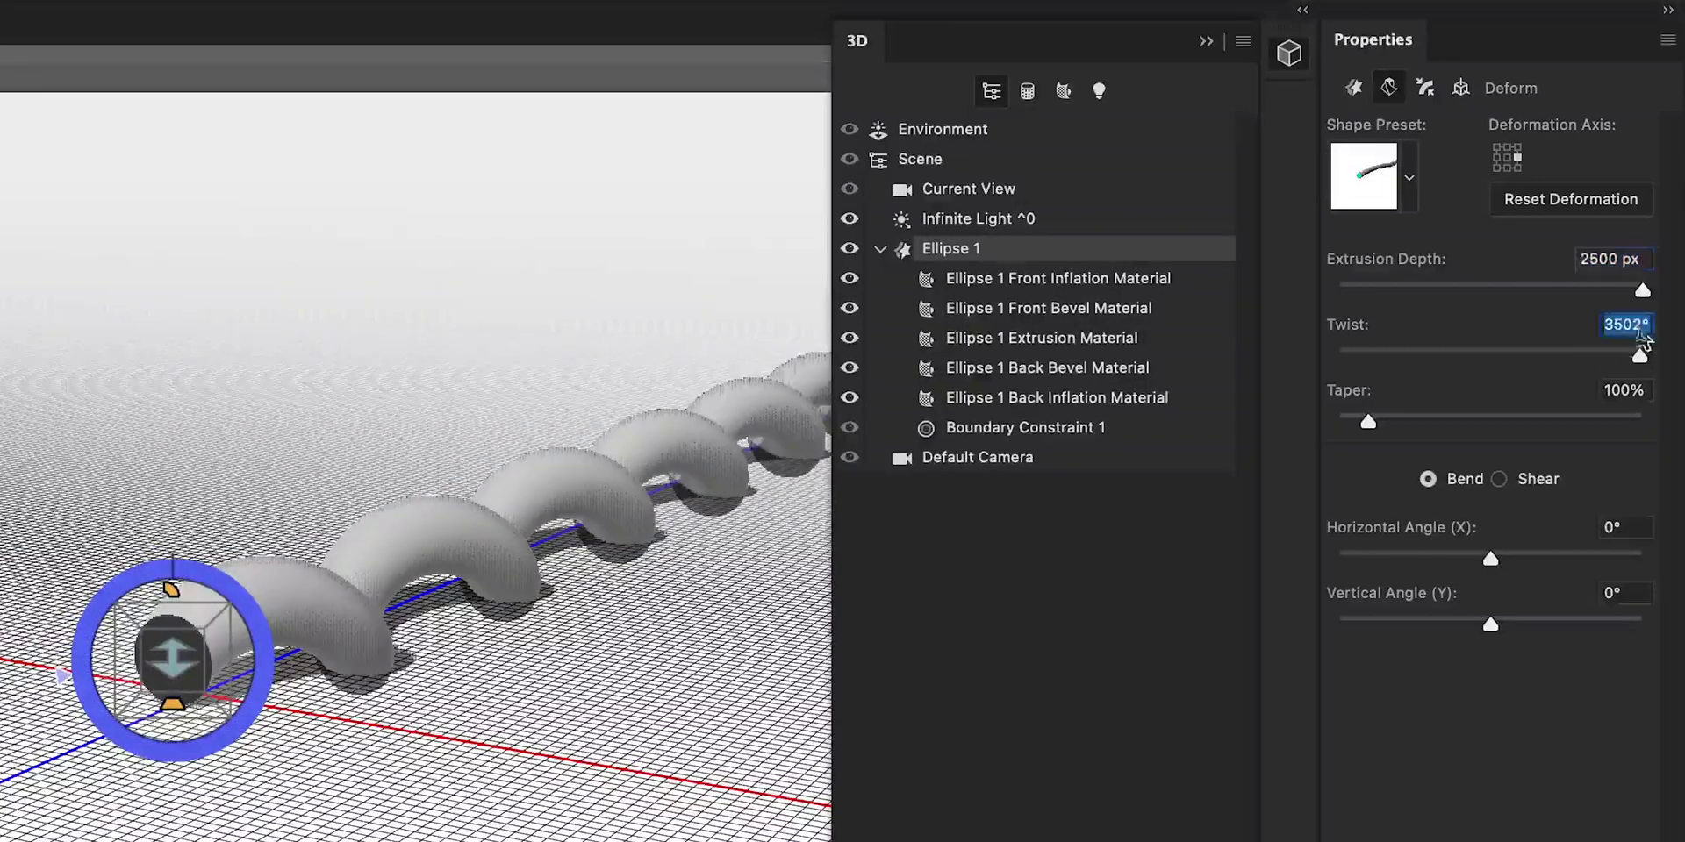
mouse_move(1368, 421)
left_mouse_down()
mouse_move(1524, 421)
mouse_move(1316, 414)
mouse_move(1369, 418)
left_mouse_up()
Look through the material presets available for the coil's Front Inflation Material
left_click(1112, 283)
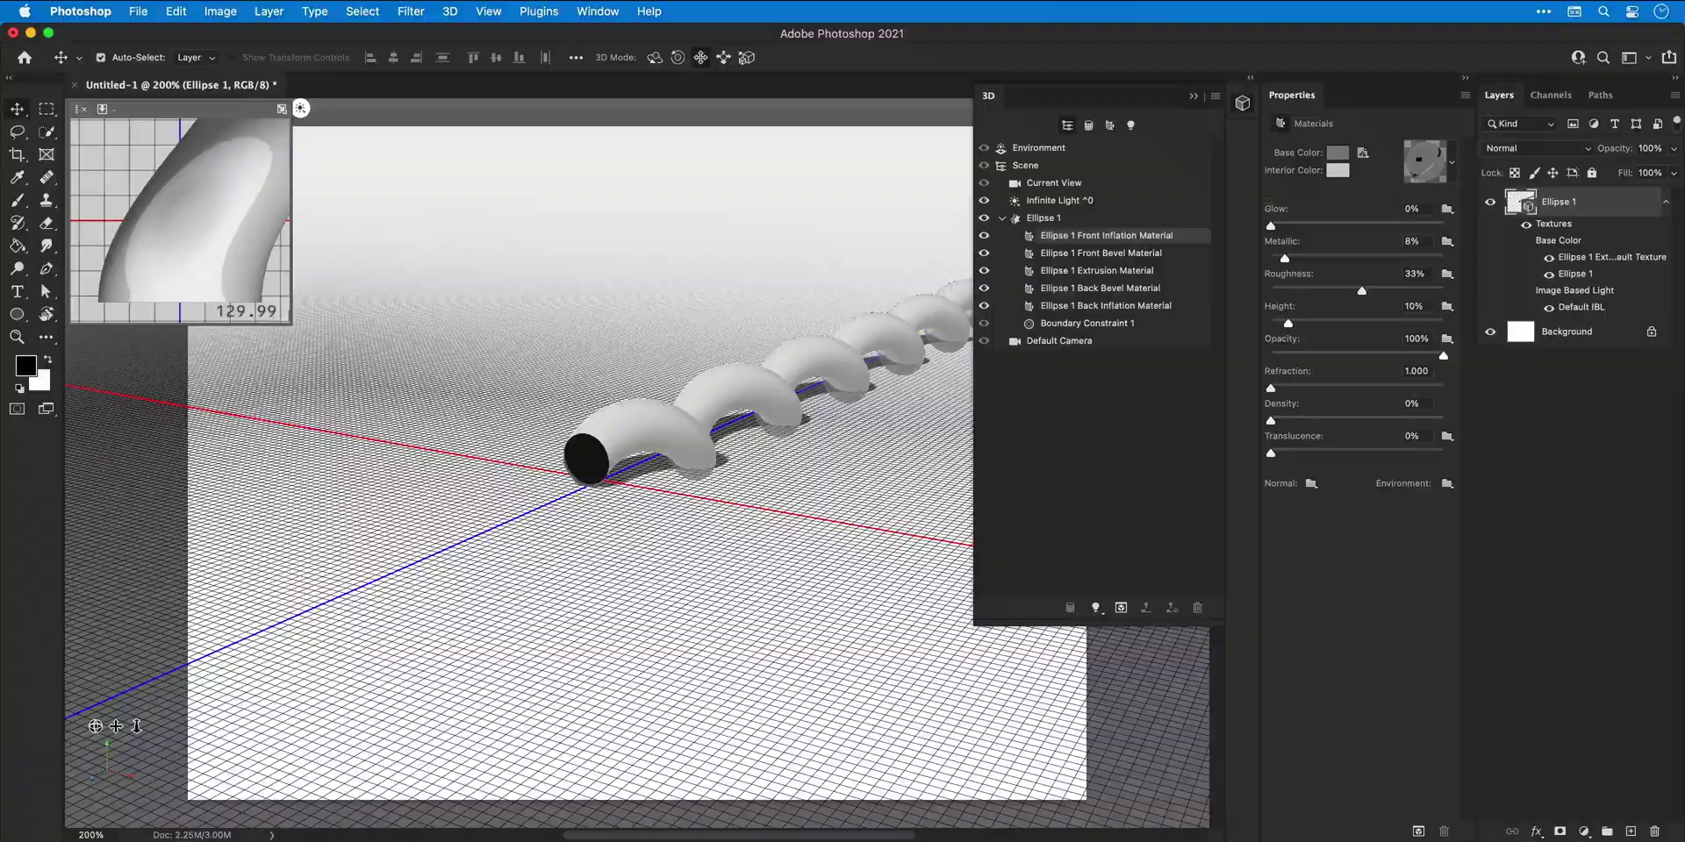
left_click(1452, 162)
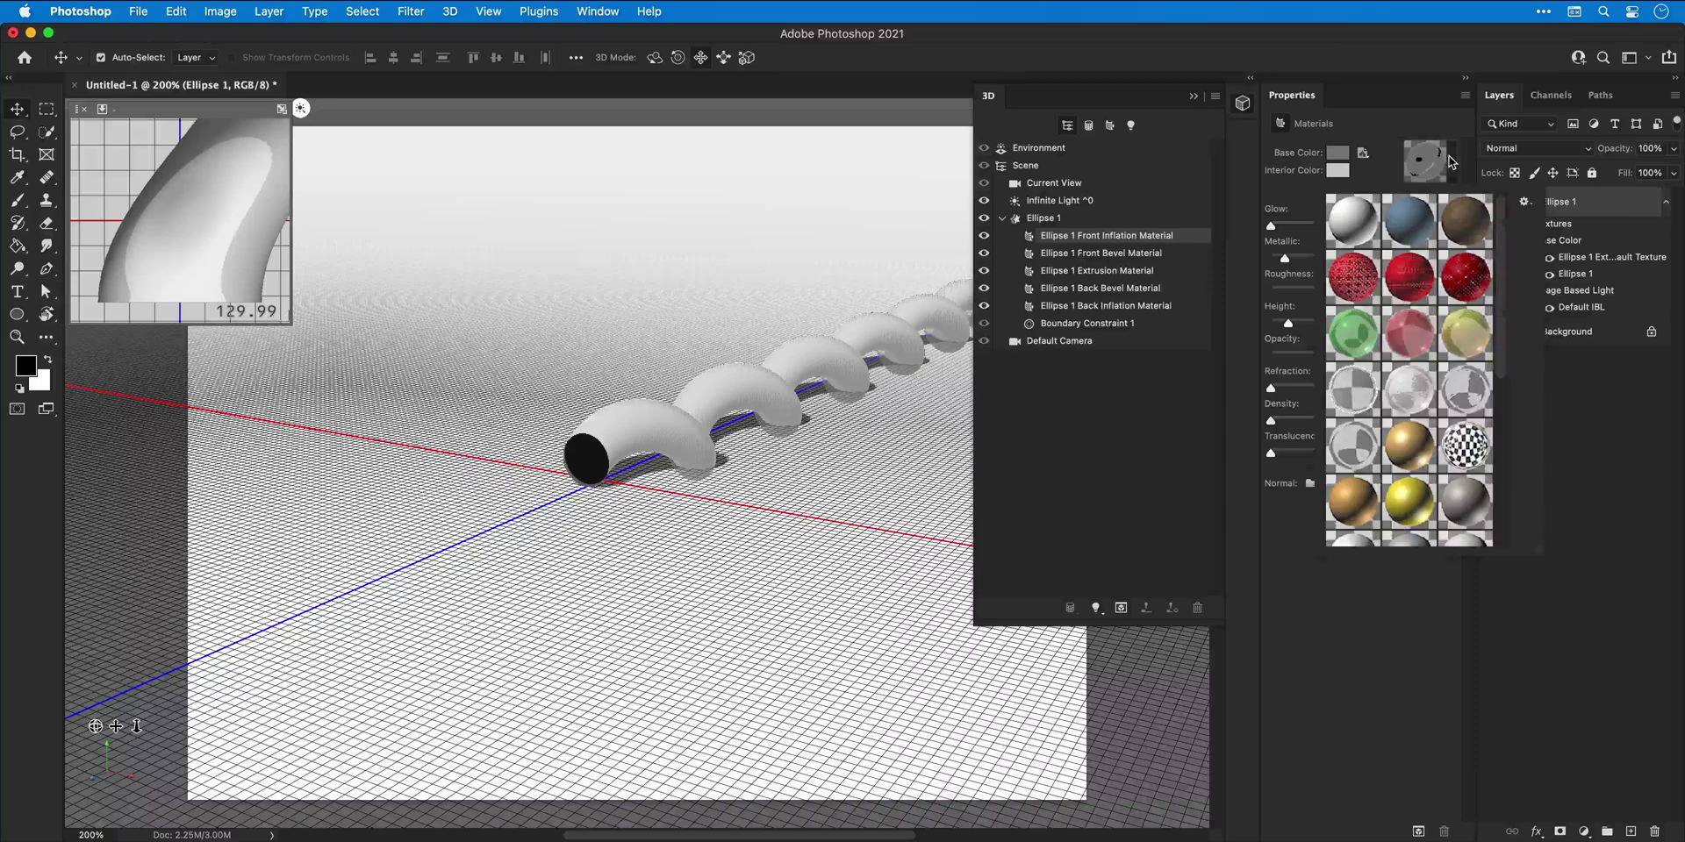
left_click(1449, 158)
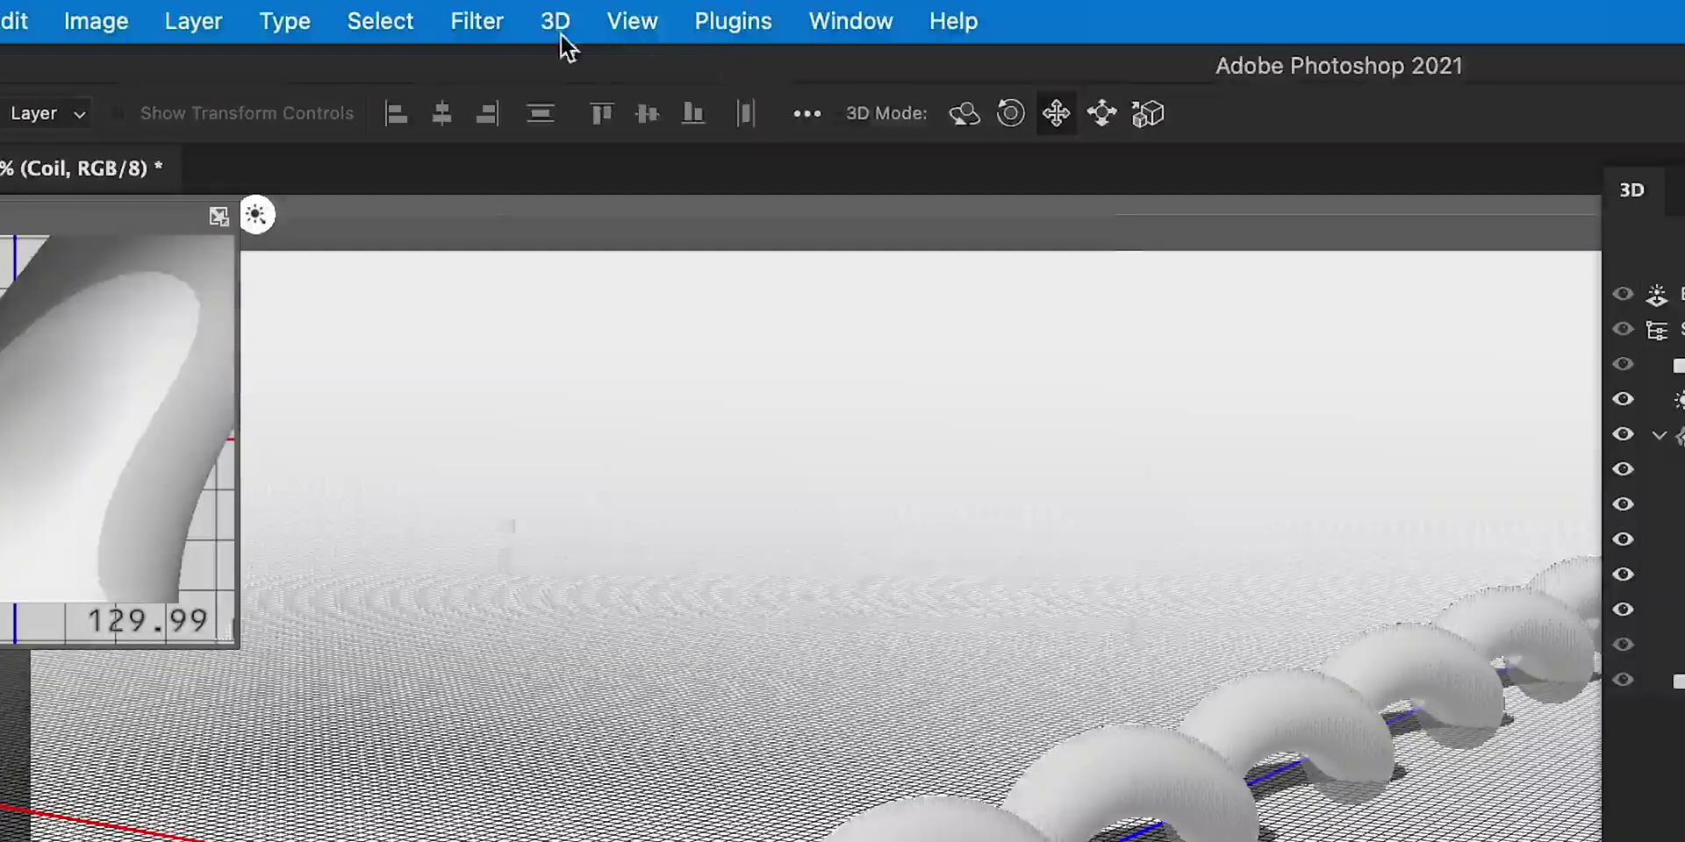
Export the Coil 3D layer as a Wavefront|OBJ file with textures in their original formats
left_click(451, 14)
left_click(650, 131)
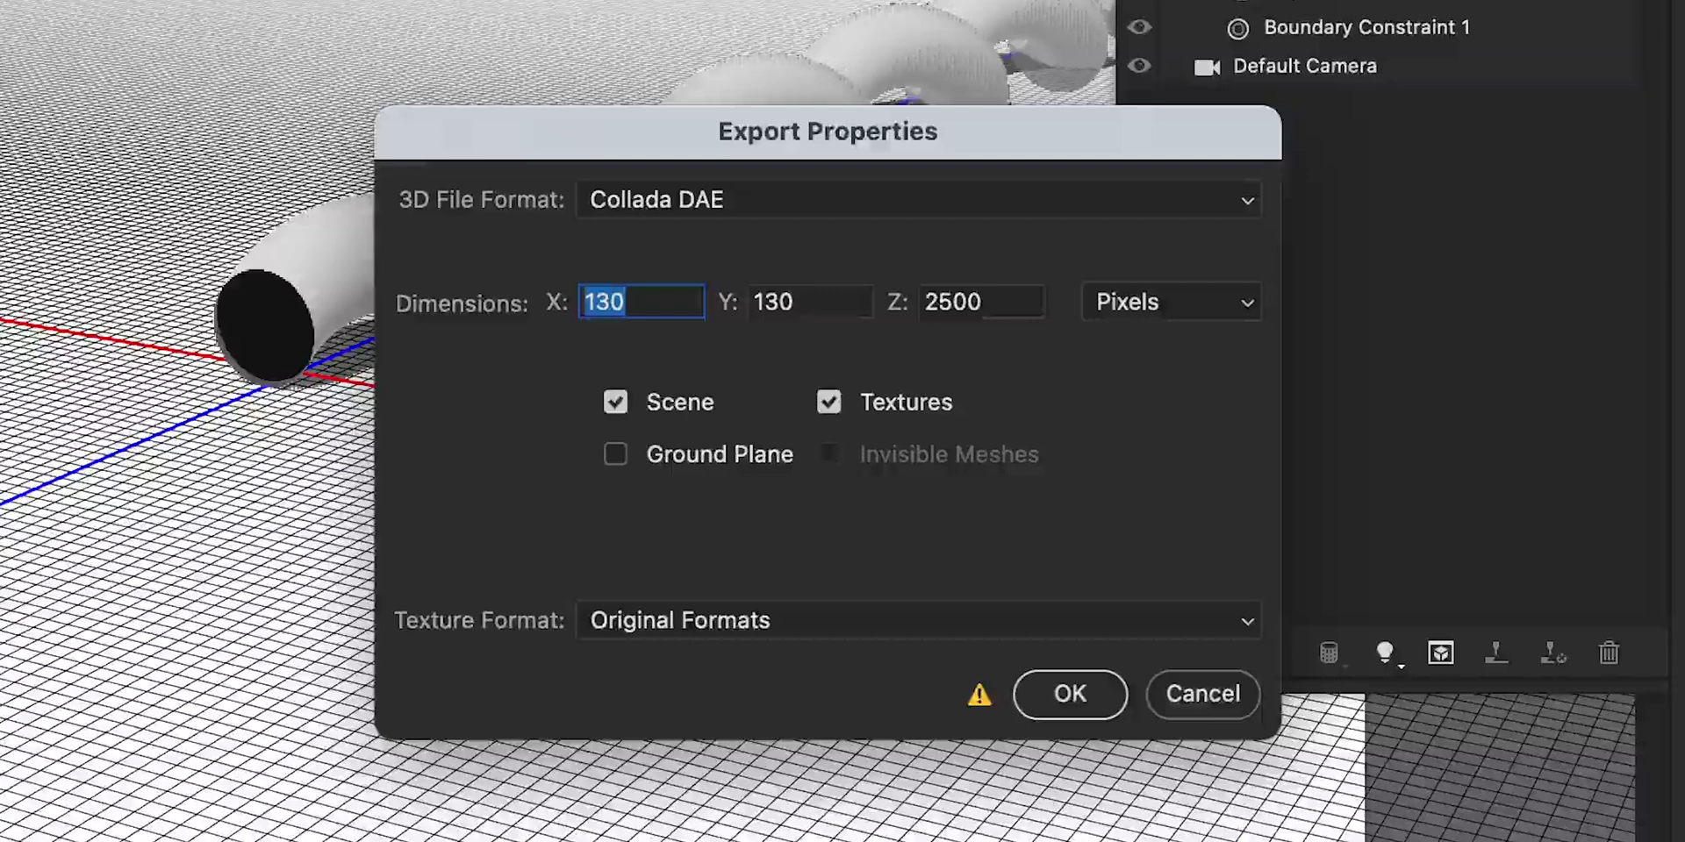
left_click(855, 197)
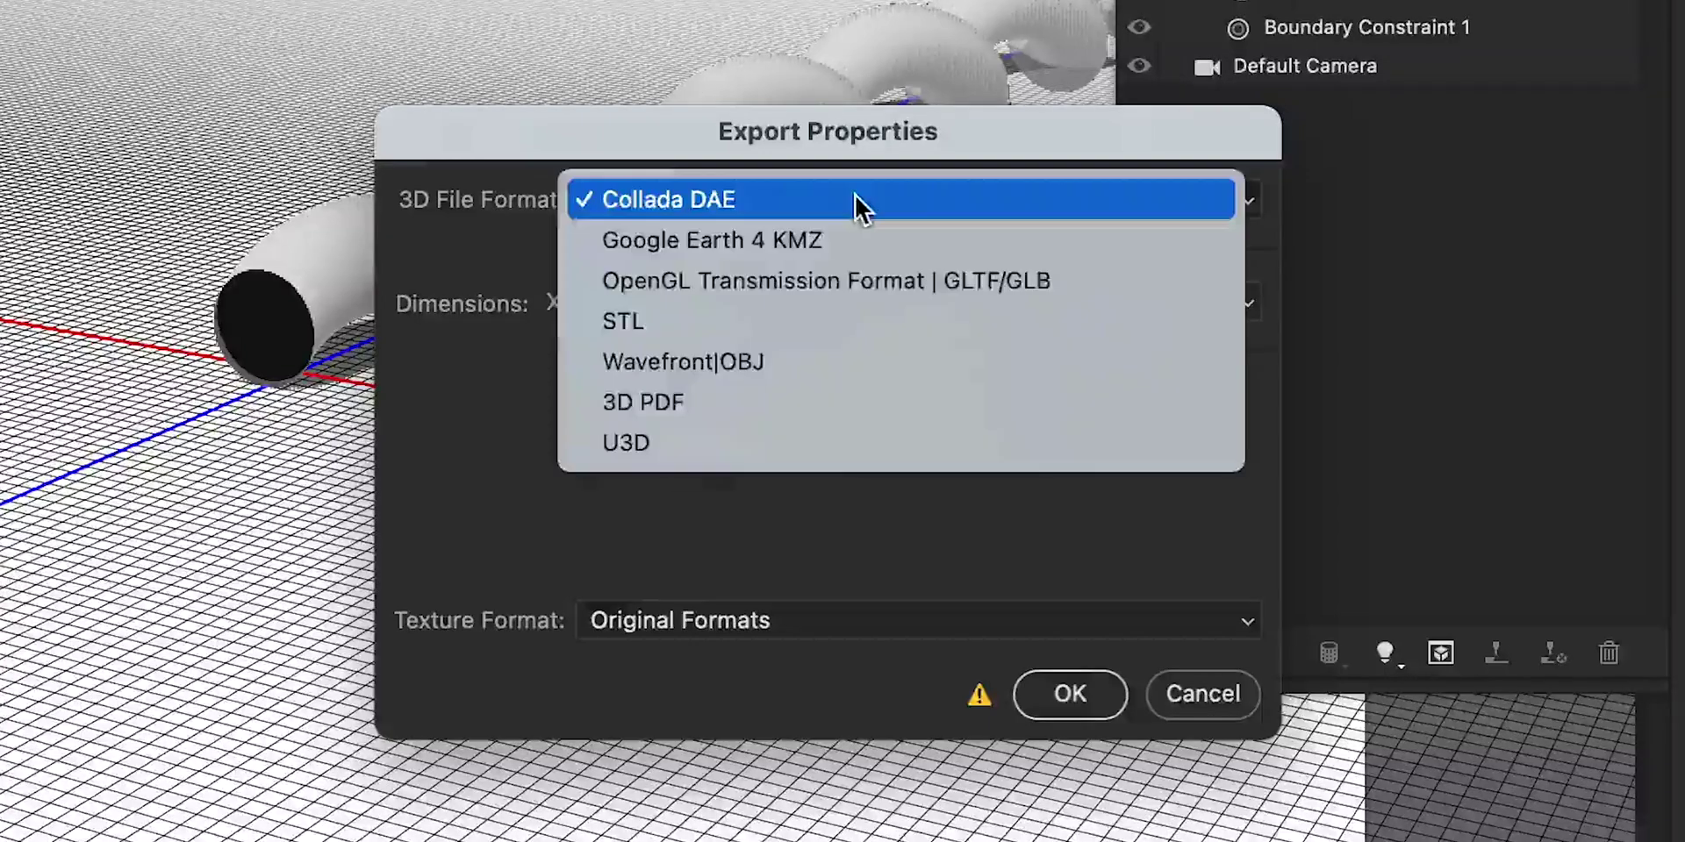
left_click(851, 360)
left_click(1051, 691)
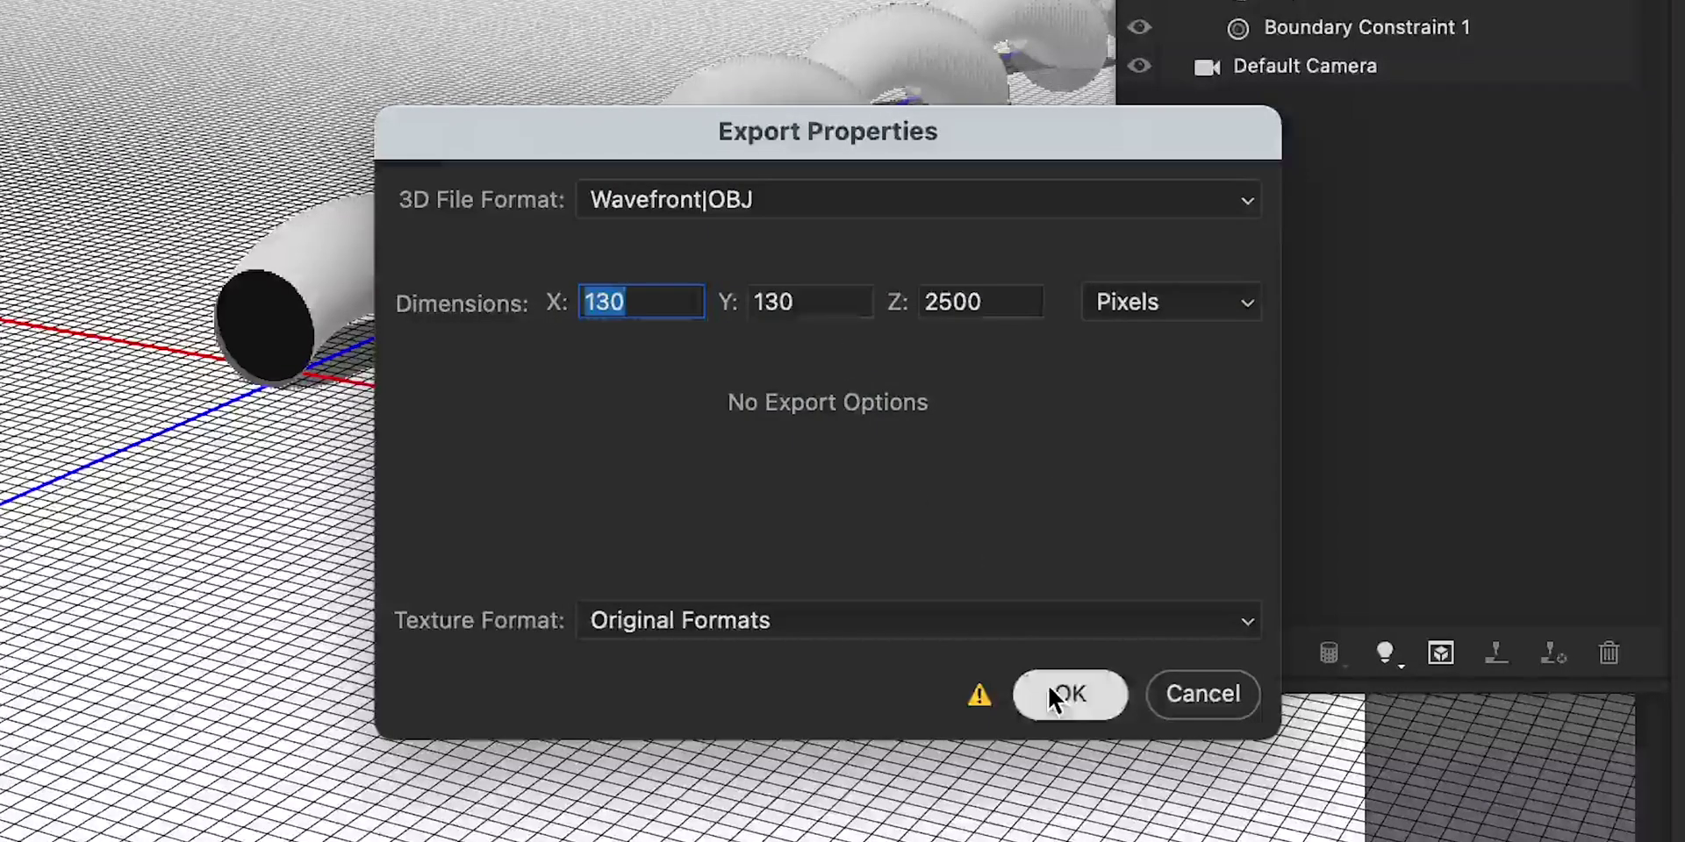
type("Coil.obj")
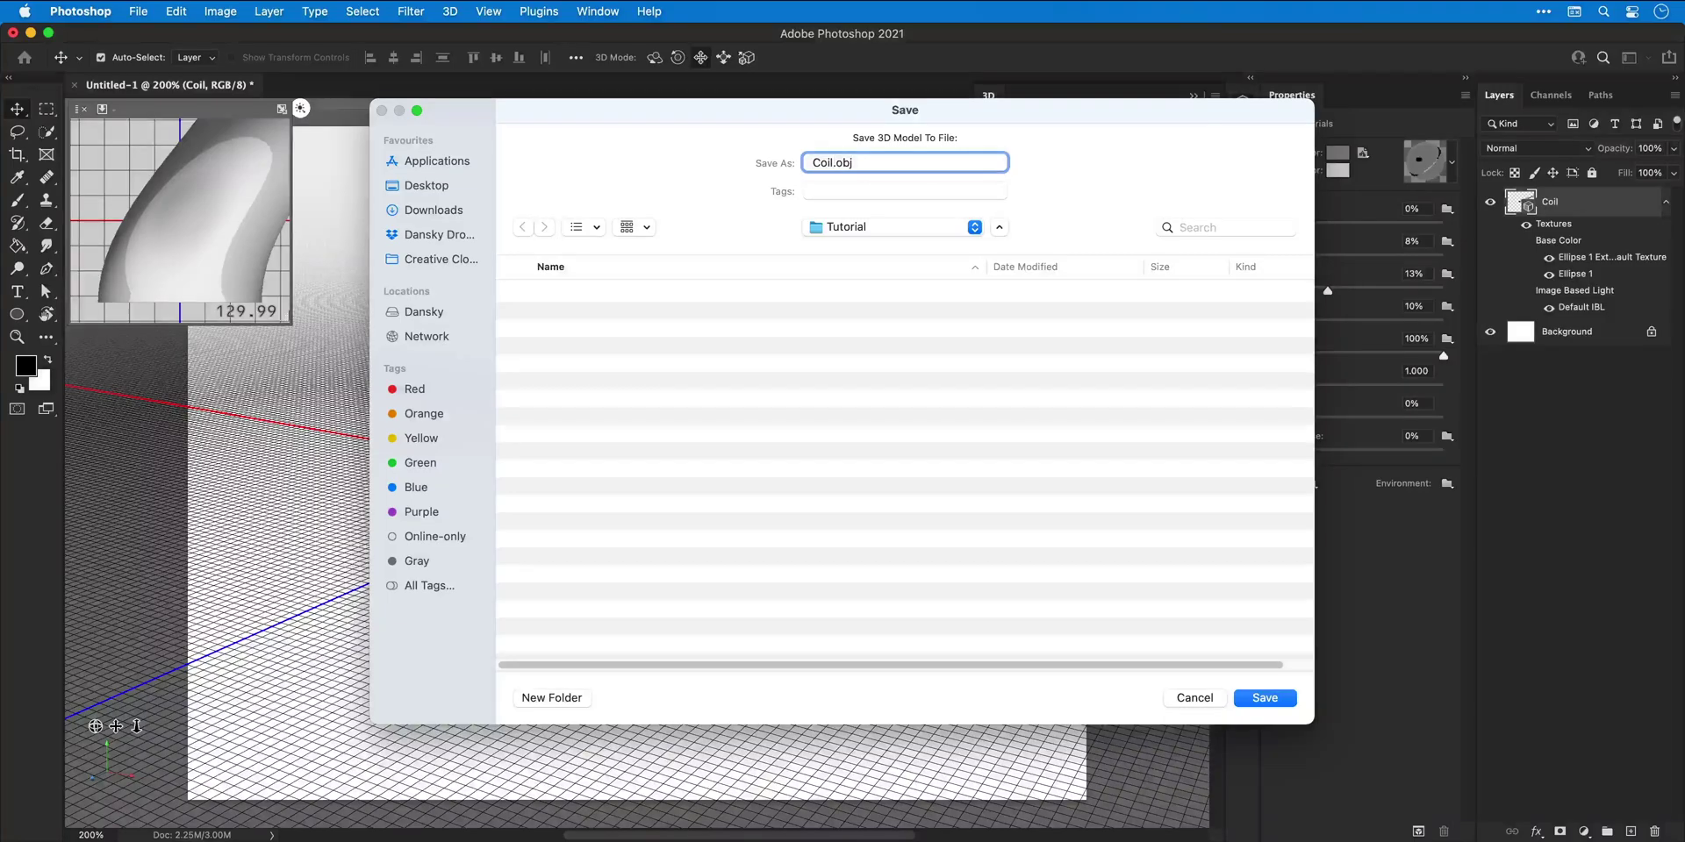
key("Return")
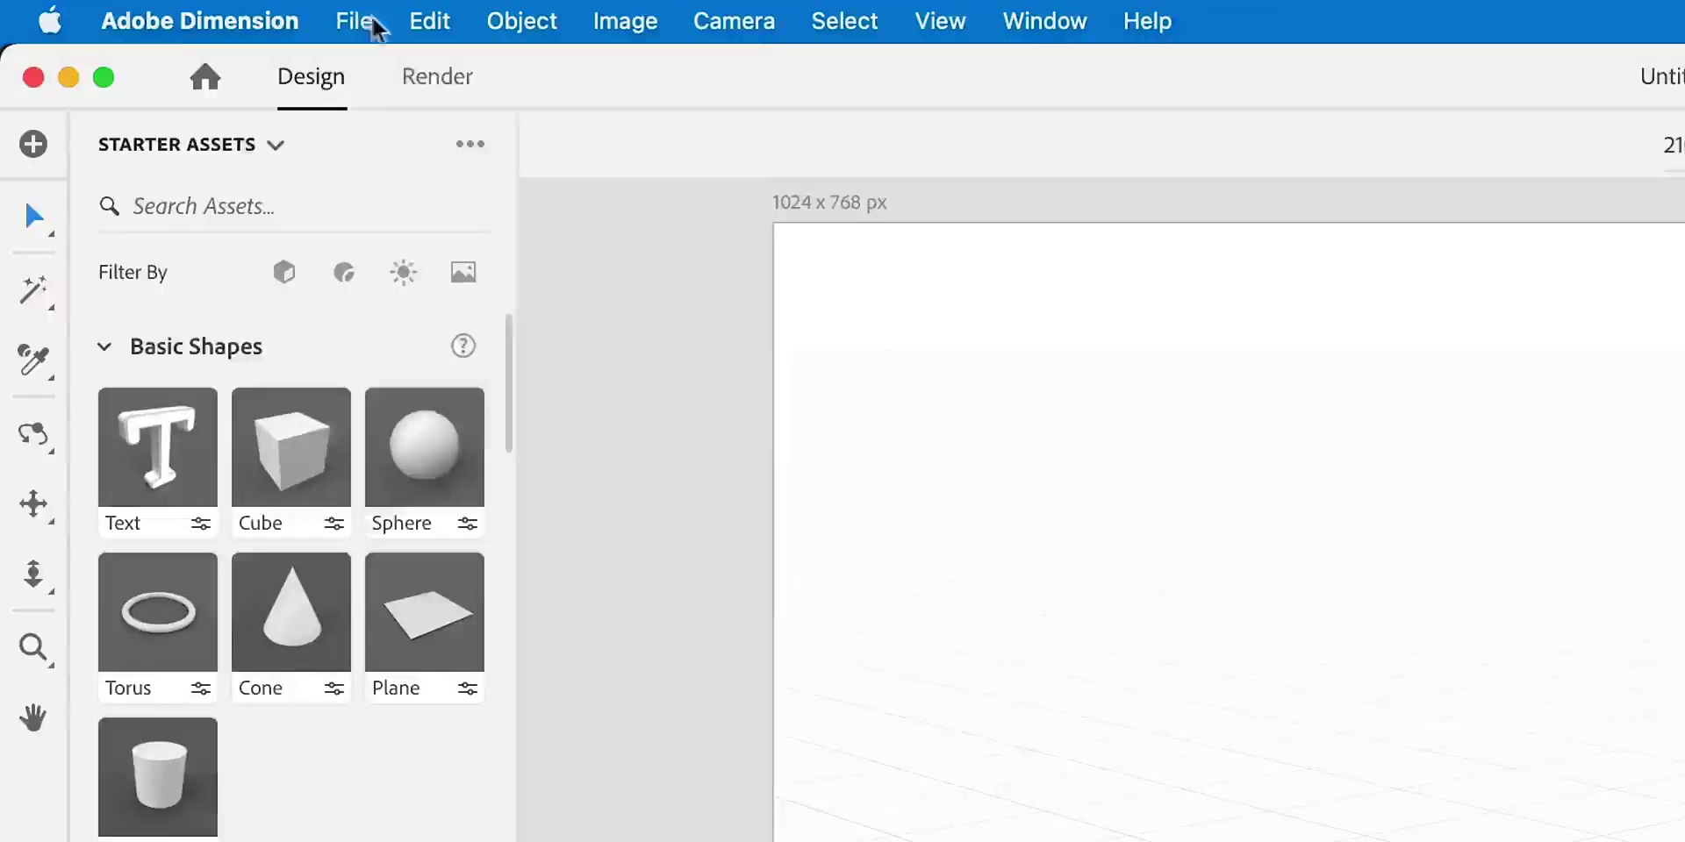
Switch to Adobe Dimension, import the exported coil model and apply the Plastic material to it
left_click(177, 10)
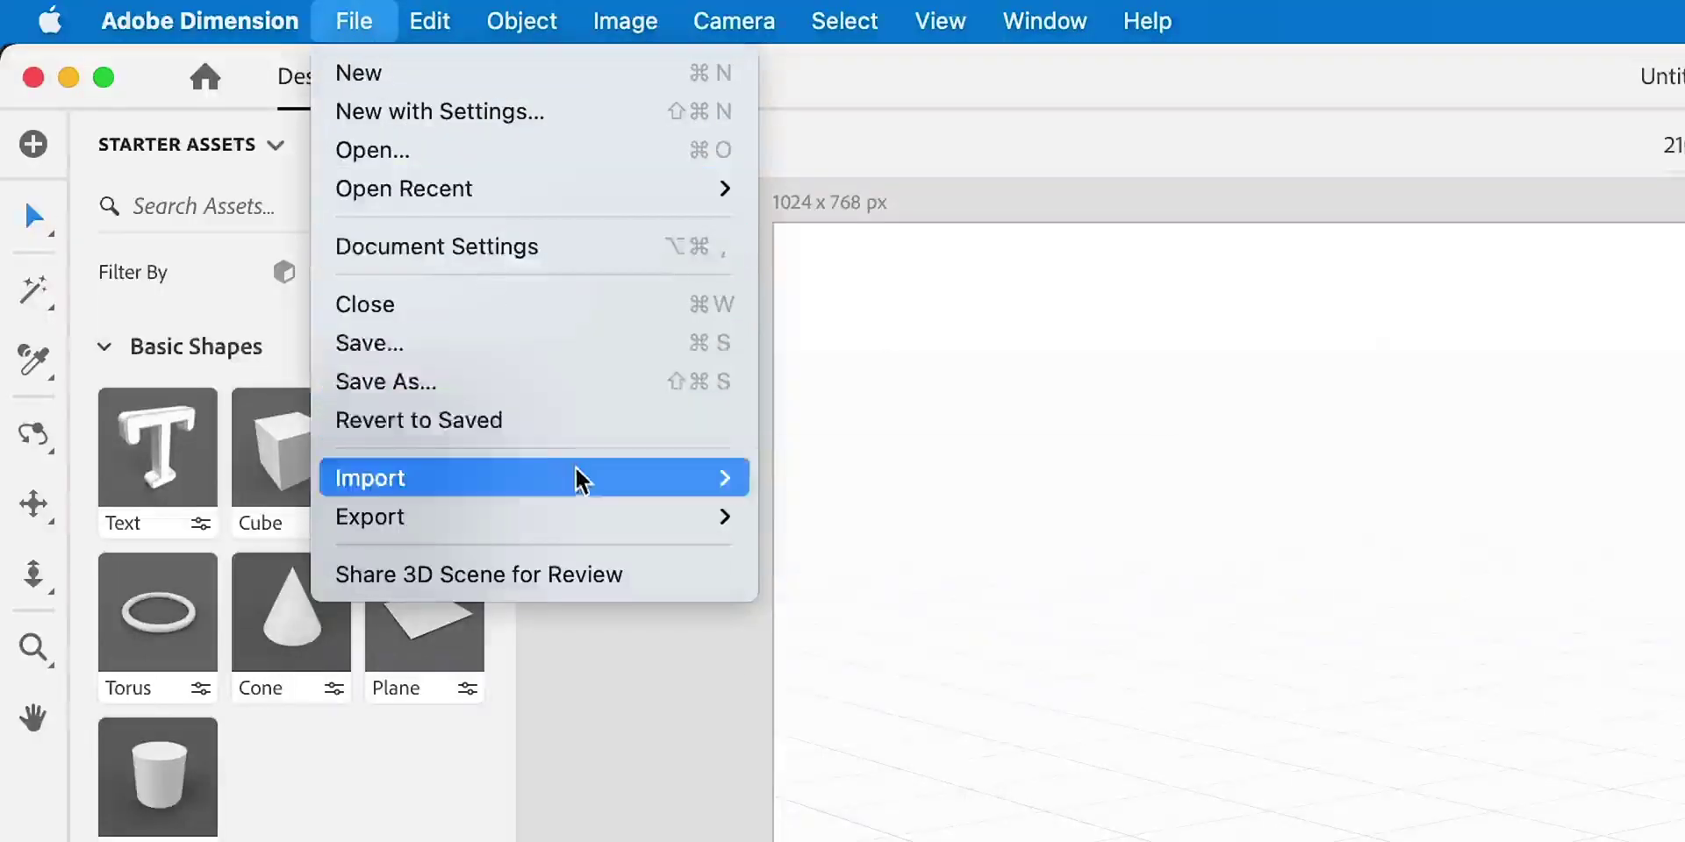
mouse_move(583, 480)
left_click(904, 482)
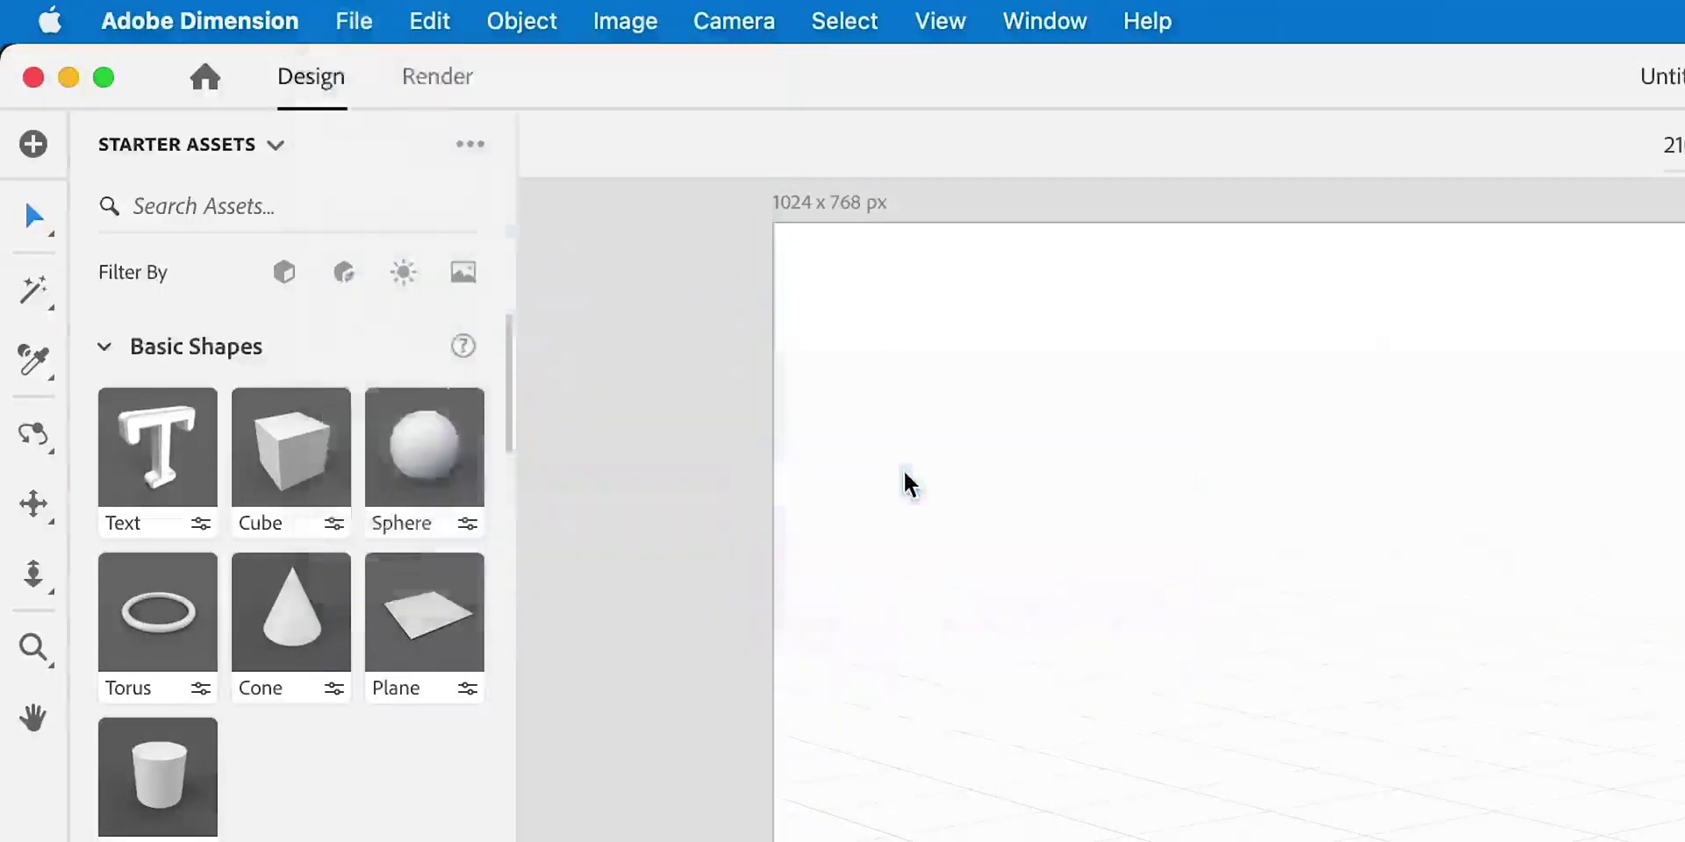
double_click(725, 295)
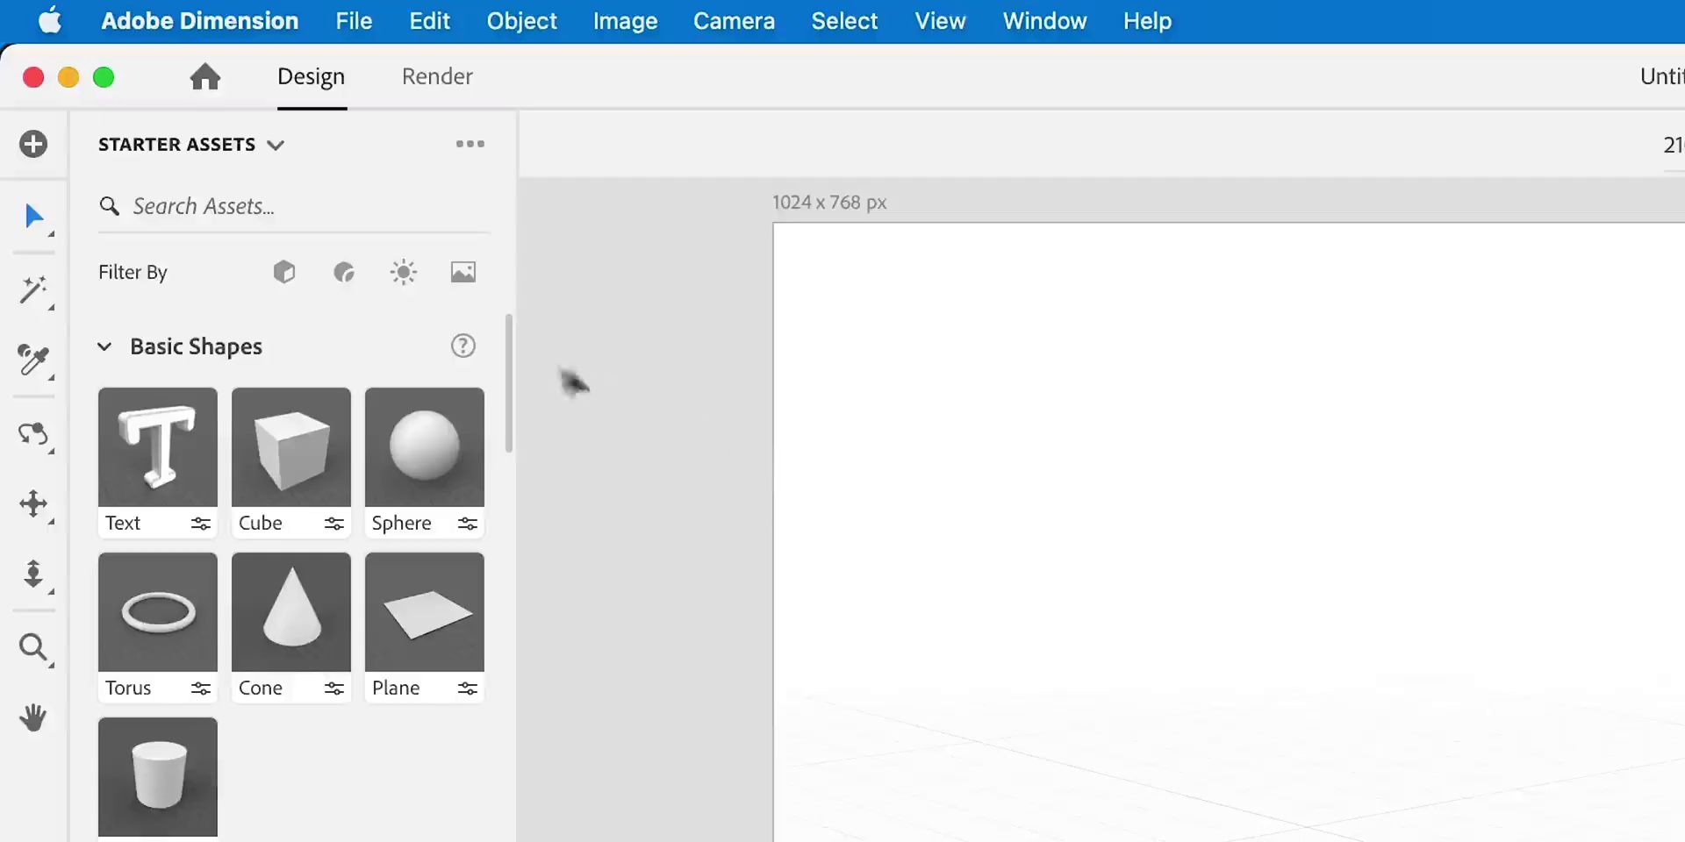
left_click(172, 137)
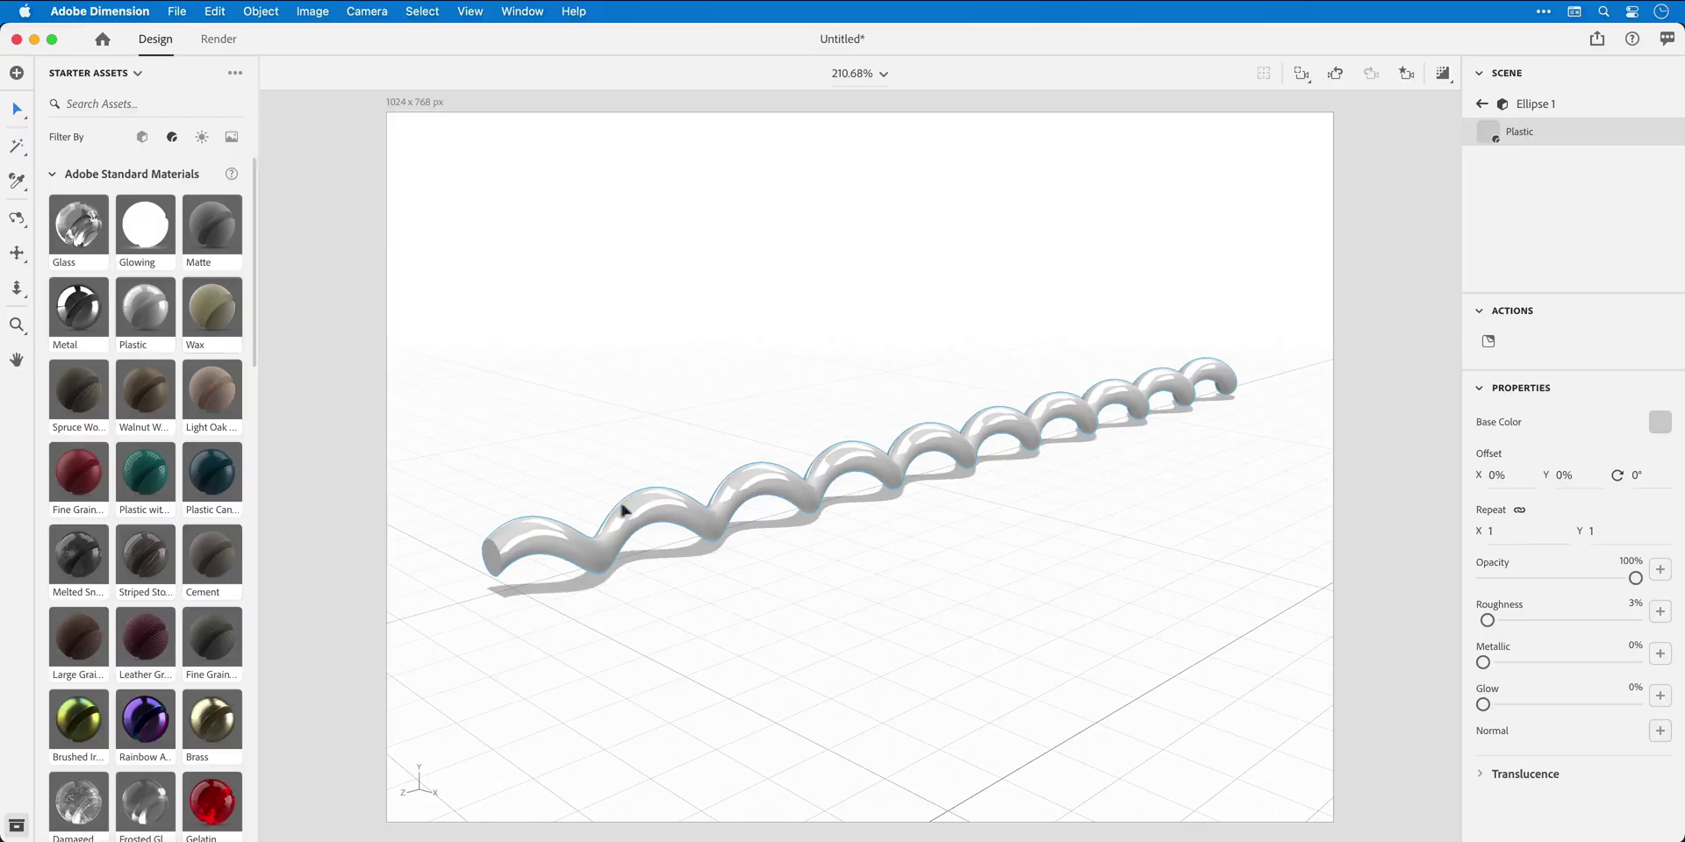
Duplicate the coil twice, setting the Z rotation of the first copy to 120° and the second to 240°
left_click(635, 513)
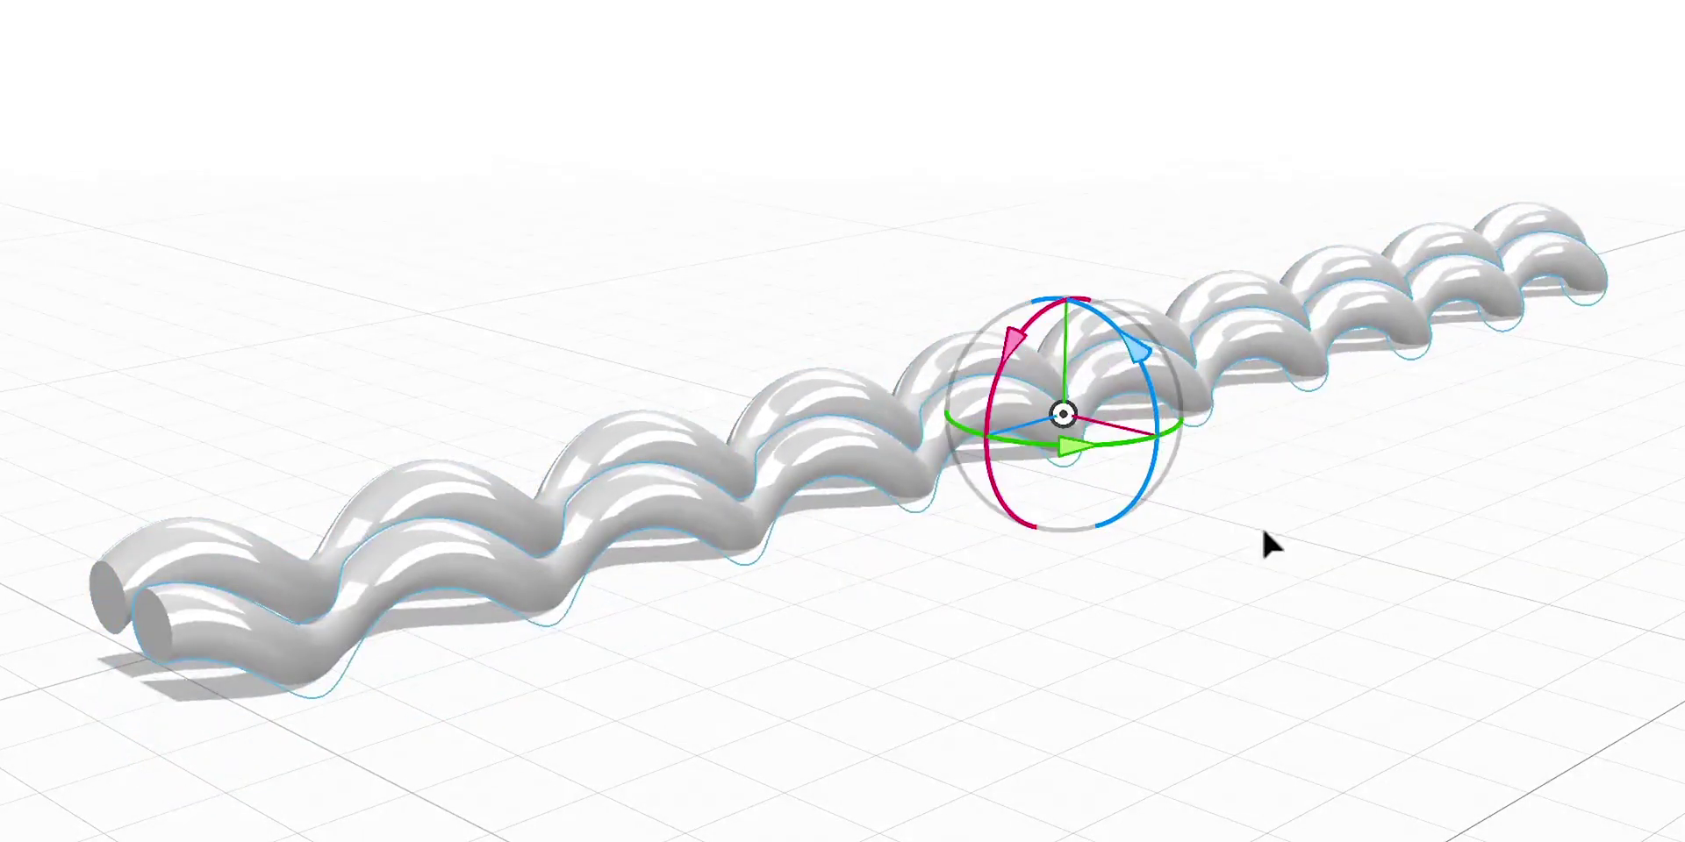
left_click(1616, 553)
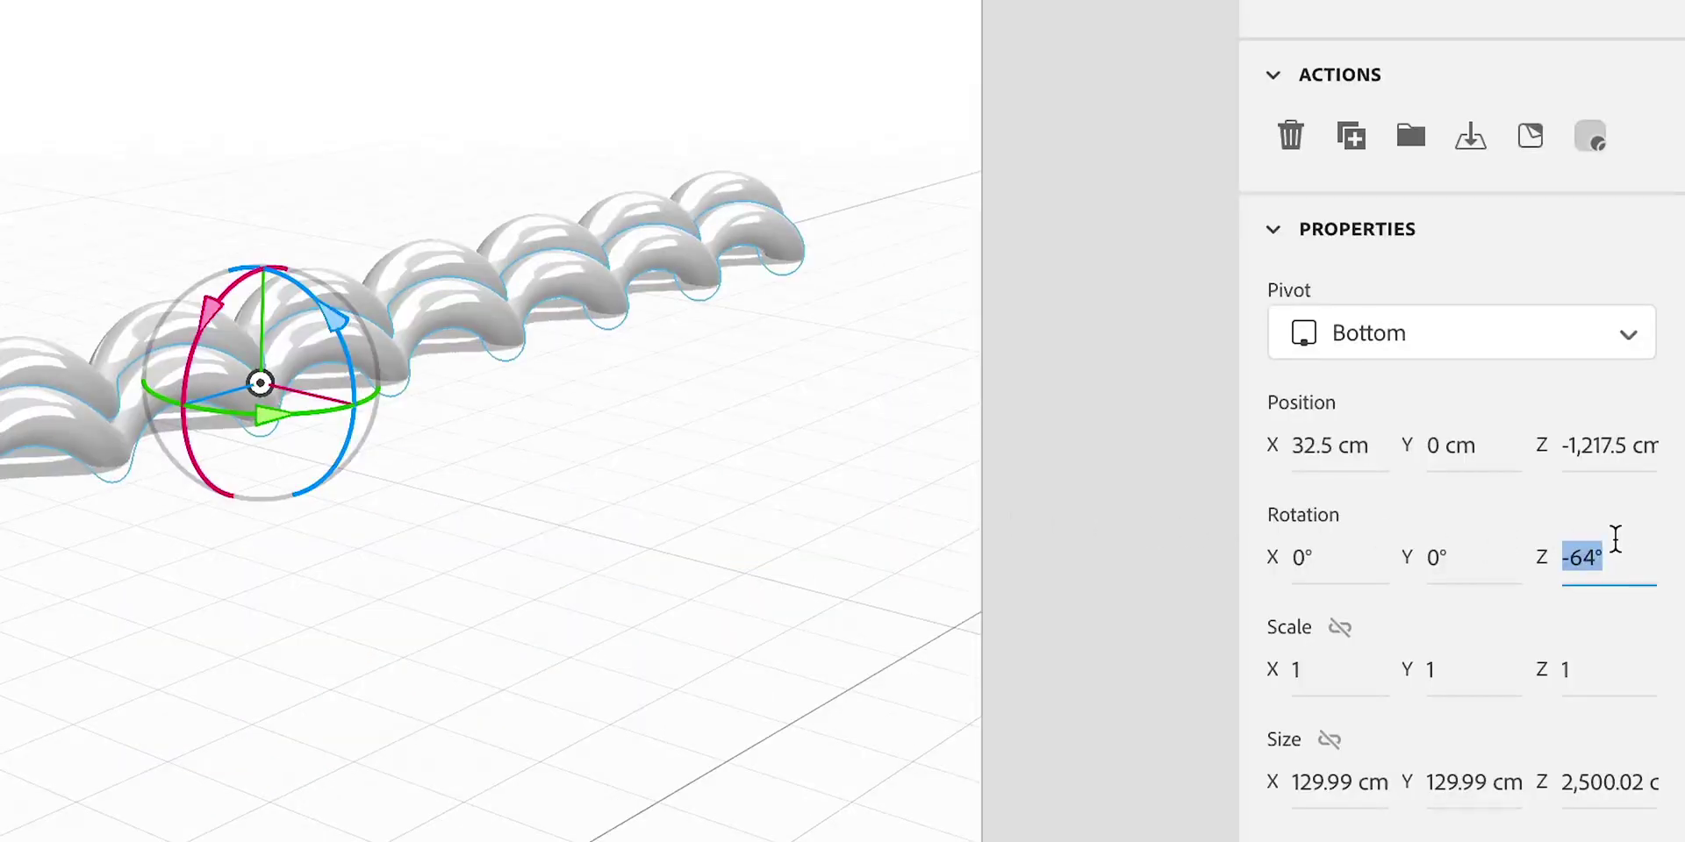
key("Return")
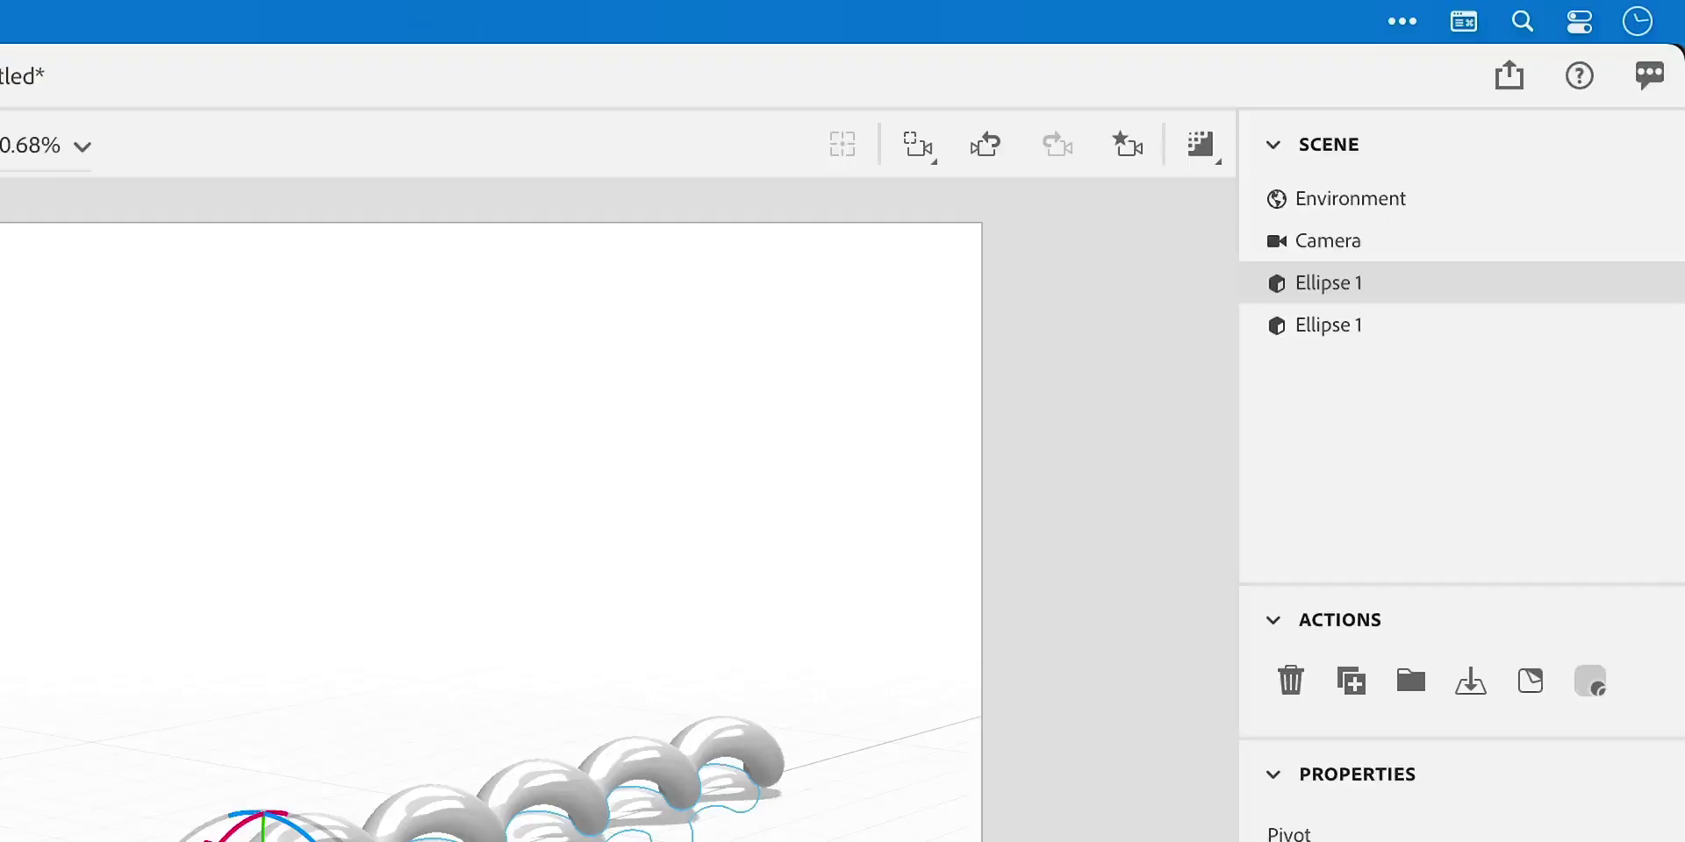
key("ctrl+d")
left_click(1613, 546)
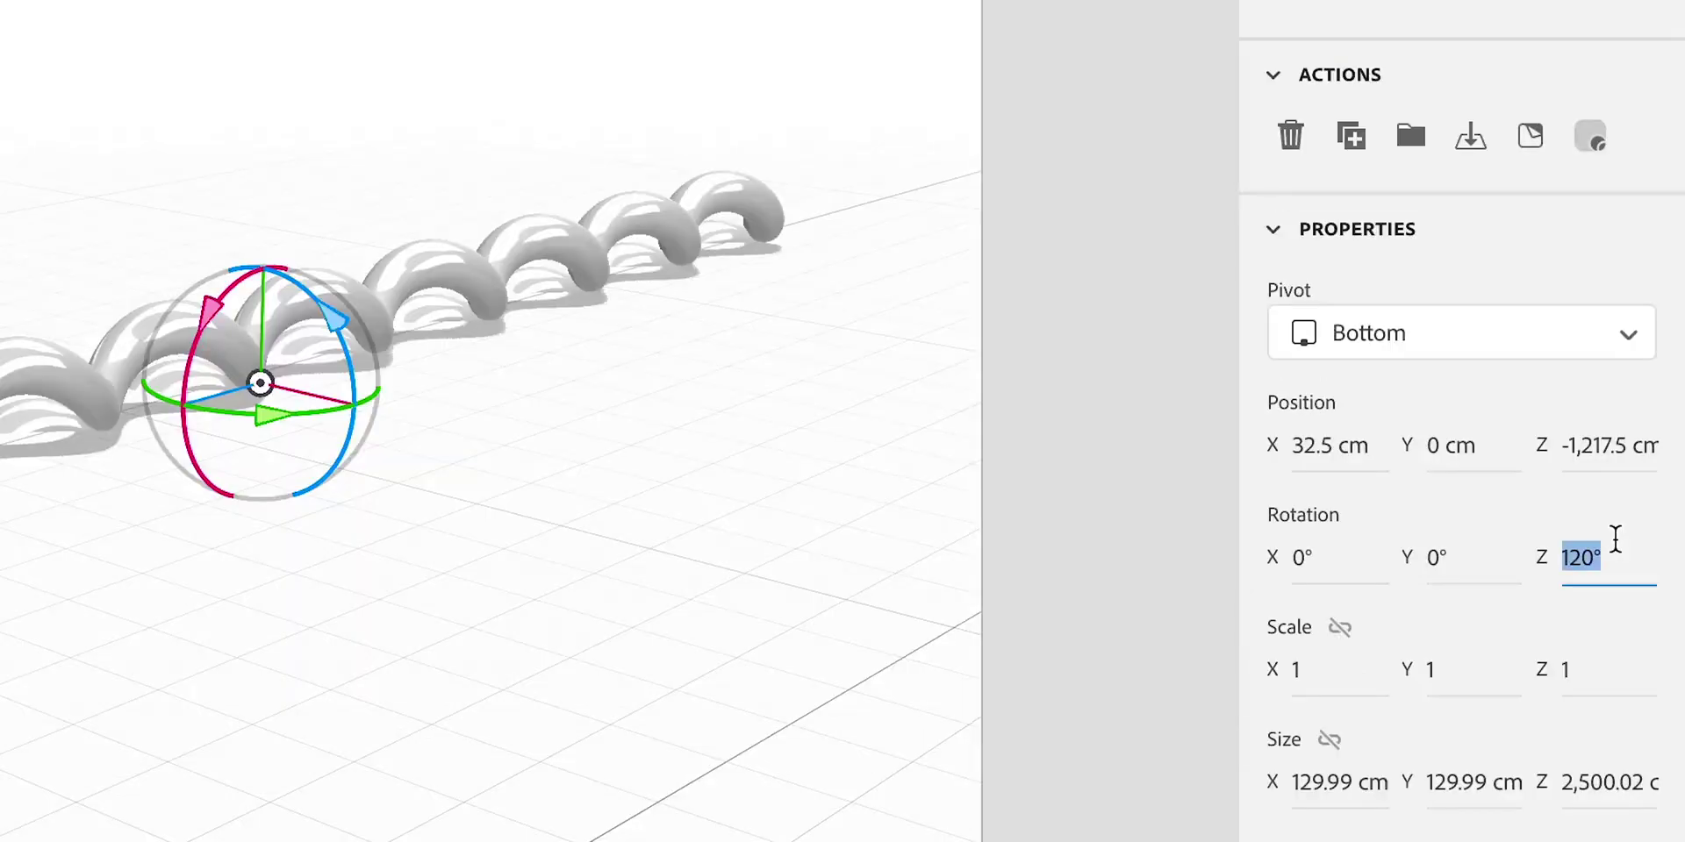
key("Return")
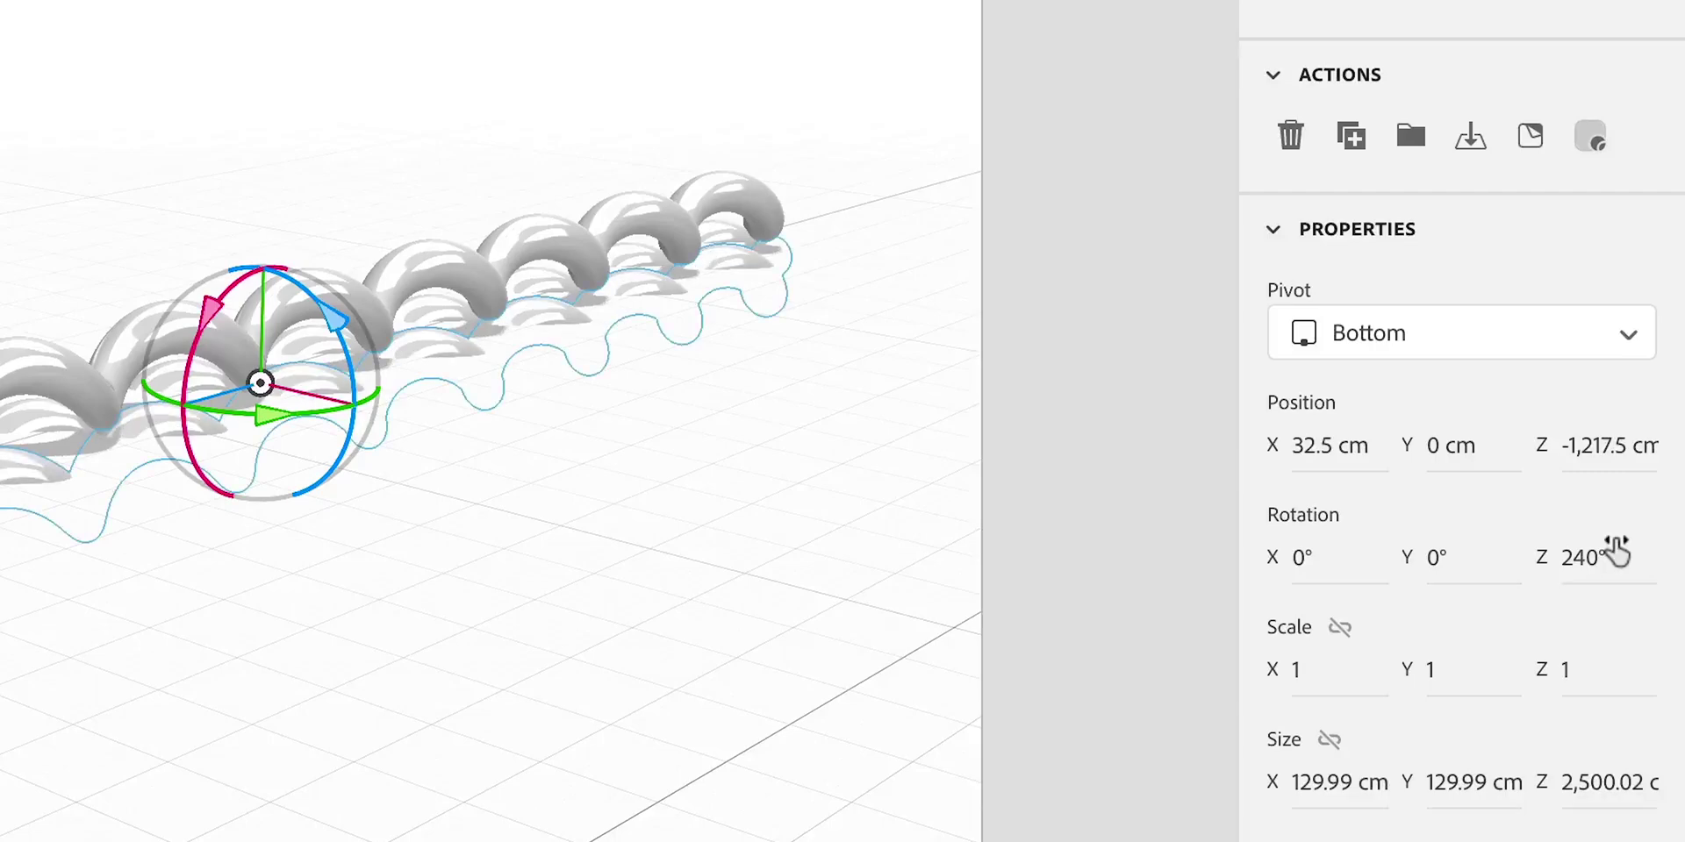
Move both rotated coil copies onto the ground plane
left_click(1469, 139)
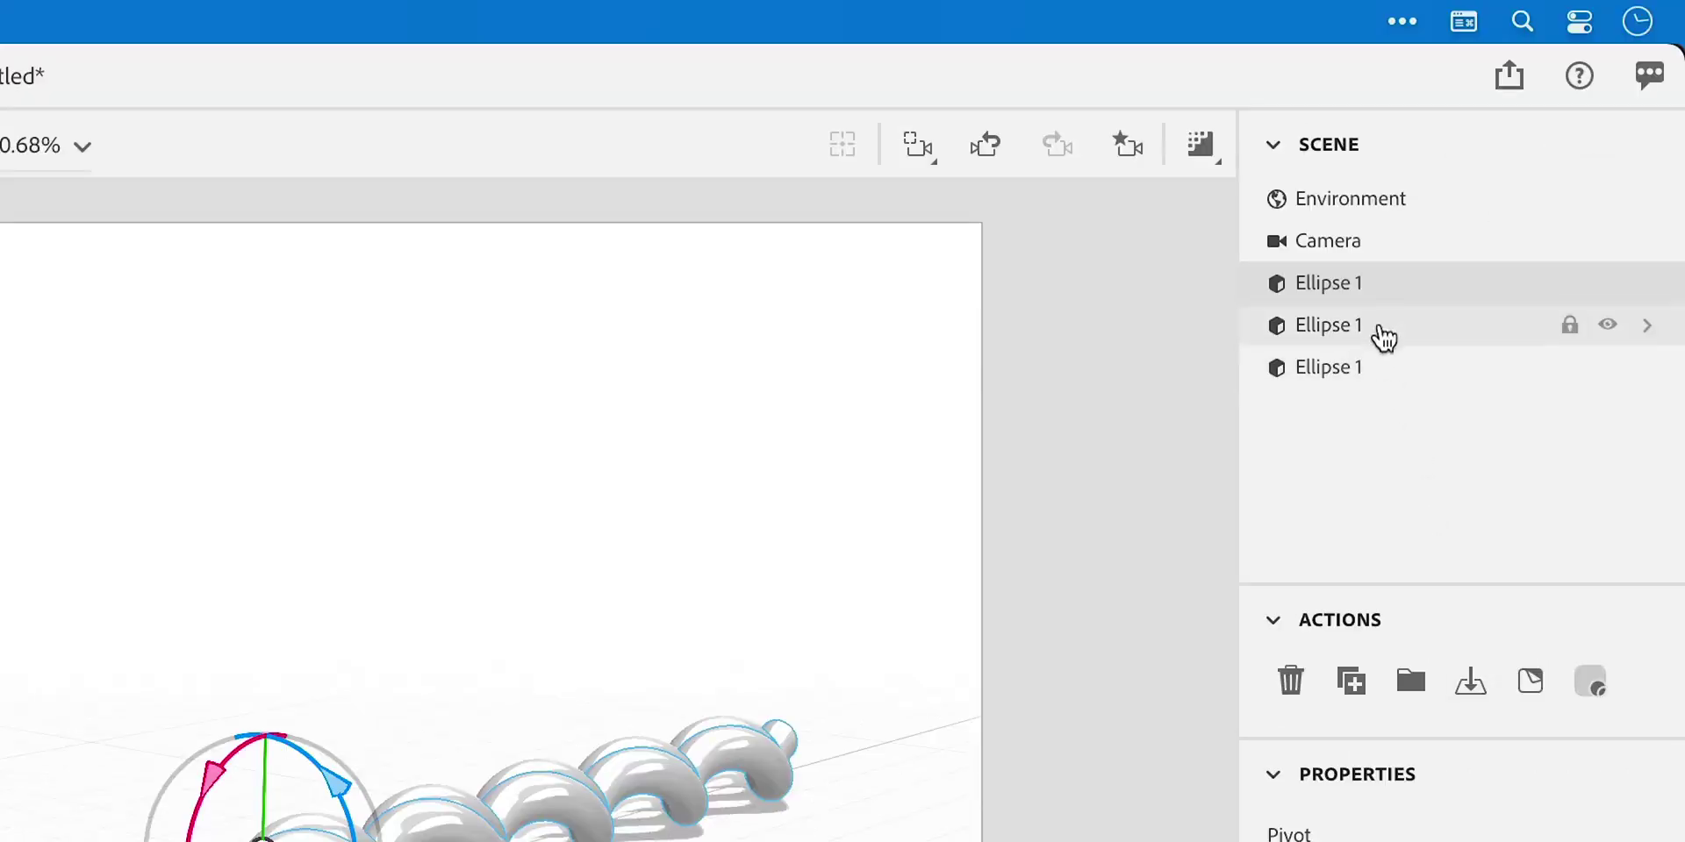
left_click(1380, 332)
left_click(1473, 681)
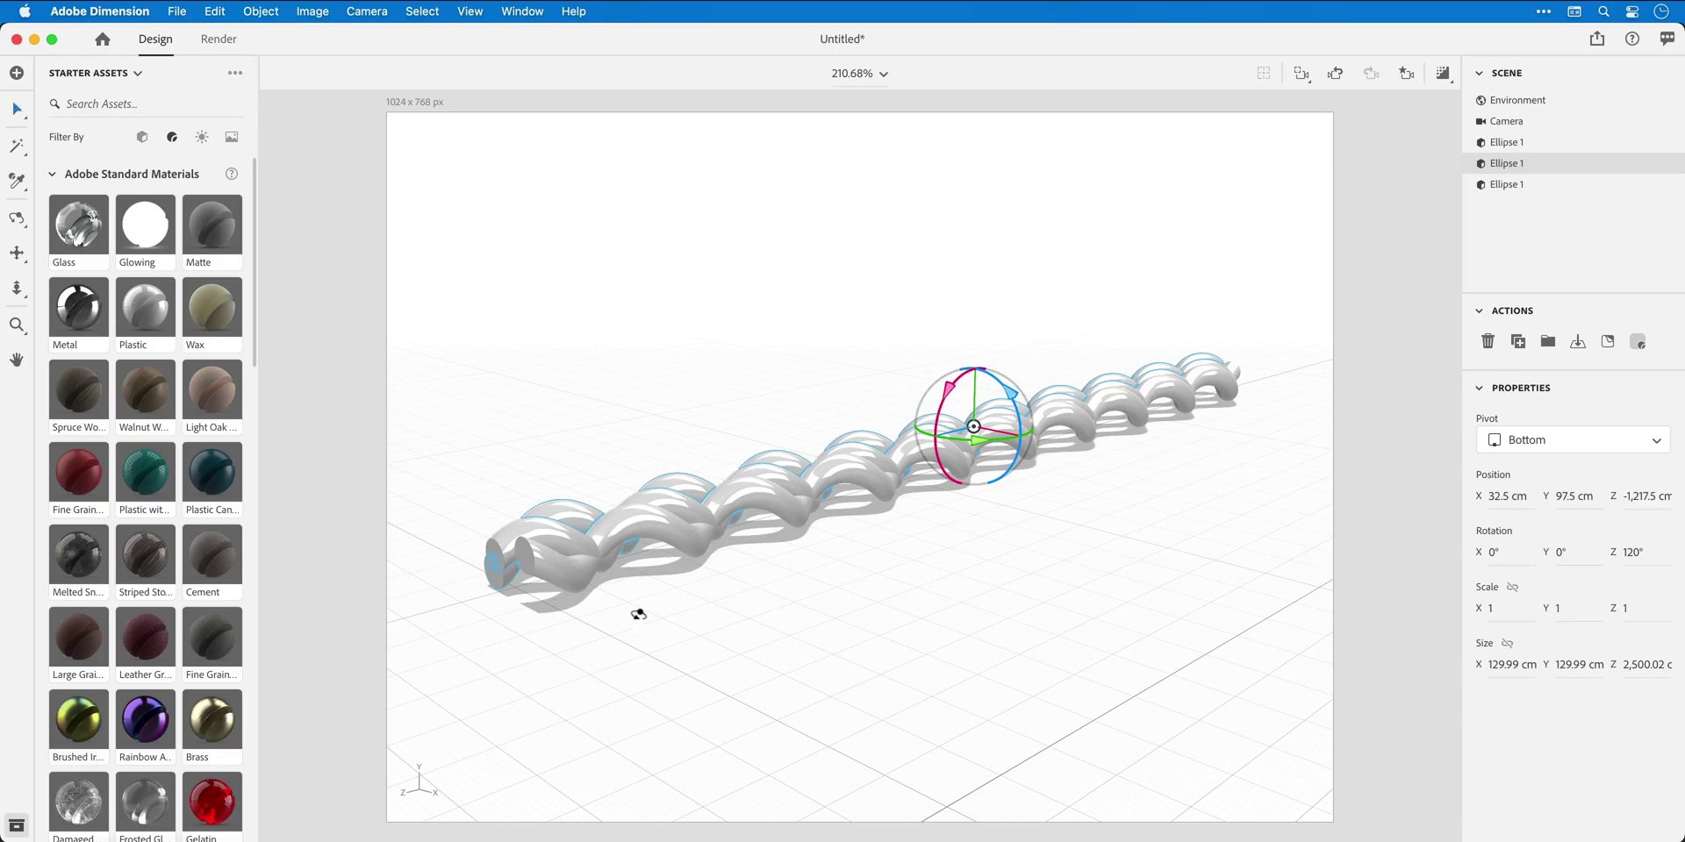
left_click_drag(638, 615, 720, 604)
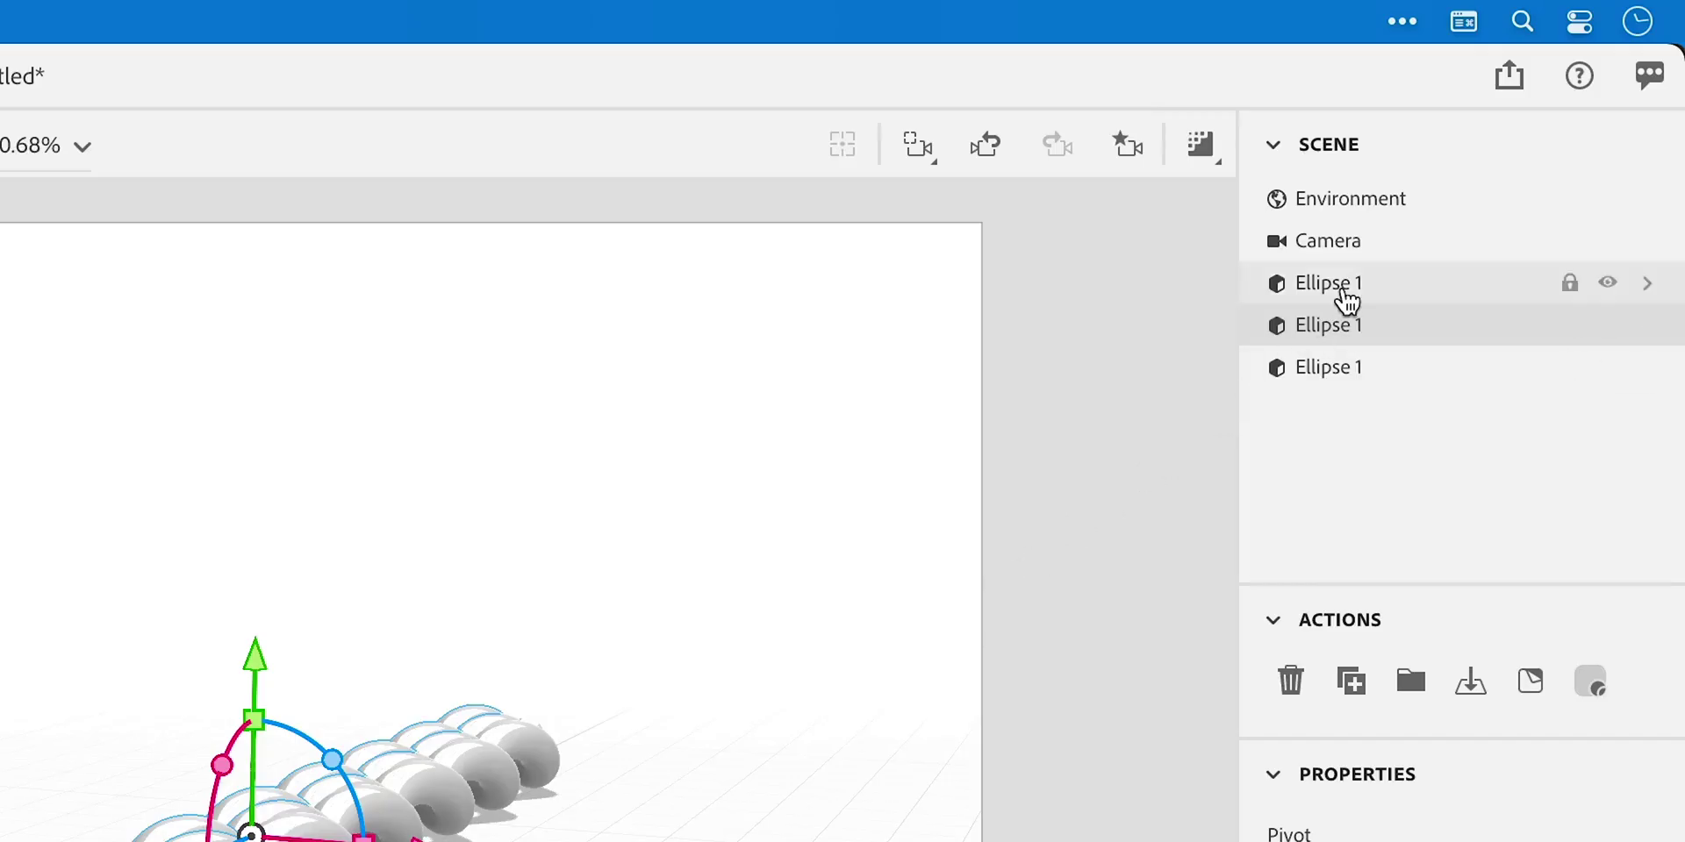
Select all three coils and align their centres along X so they interlock into a single rope
left_click(1514, 143)
left_click(1514, 184, "shift")
left_click(1531, 680)
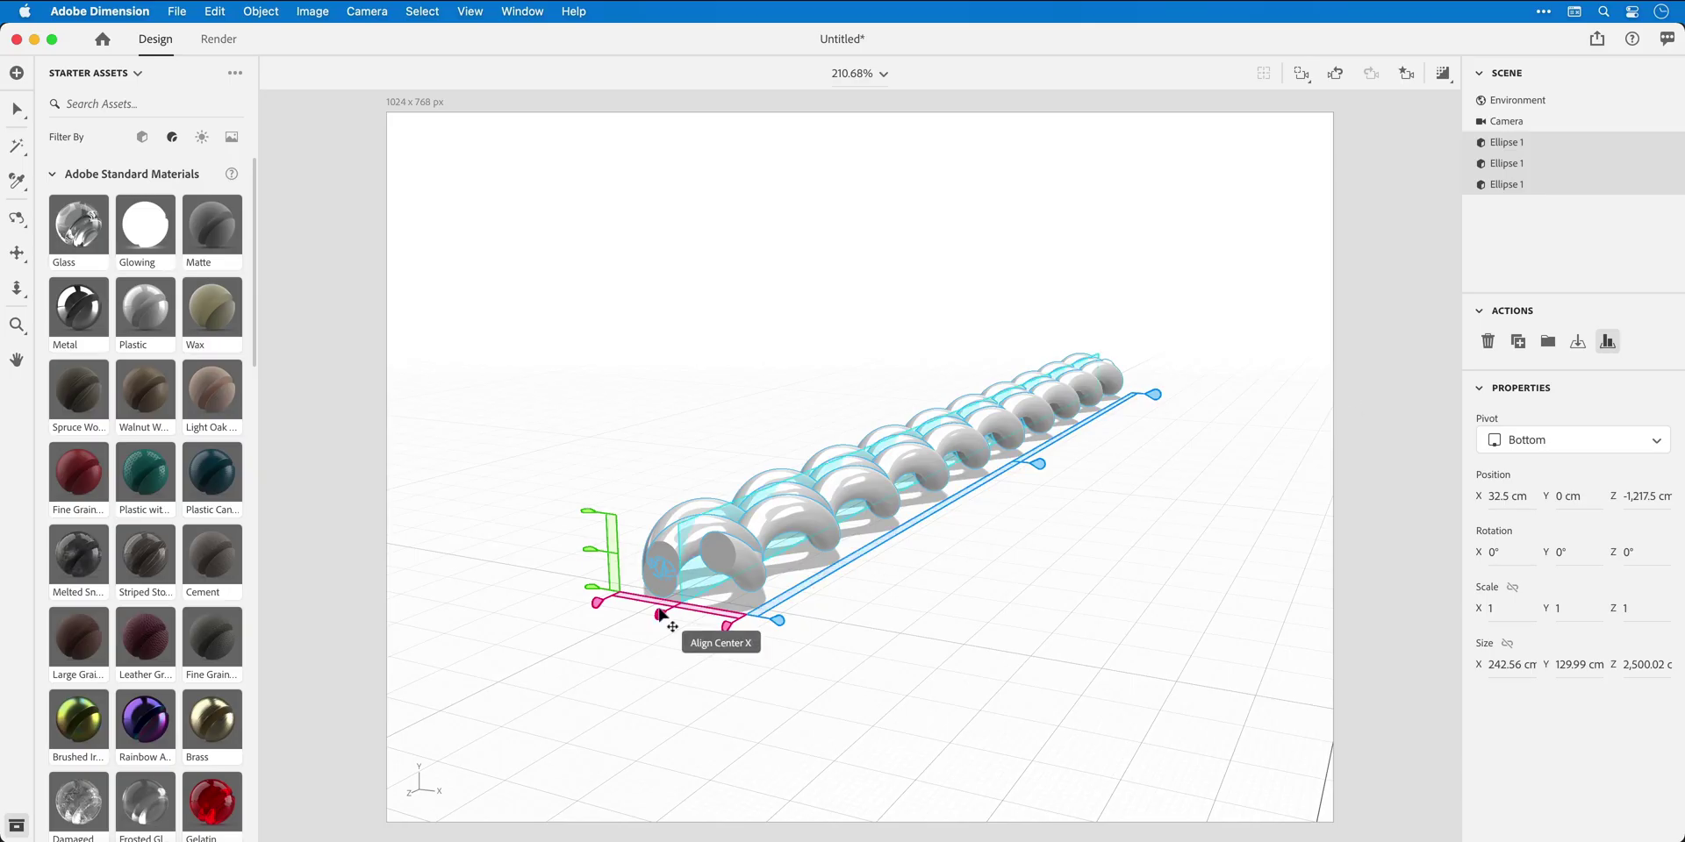
left_click(660, 615)
left_click(754, 604)
mouse_move(755, 603)
right_mouse_down()
mouse_move(1012, 565)
mouse_move(804, 586)
mouse_move(750, 612)
right_mouse_up()
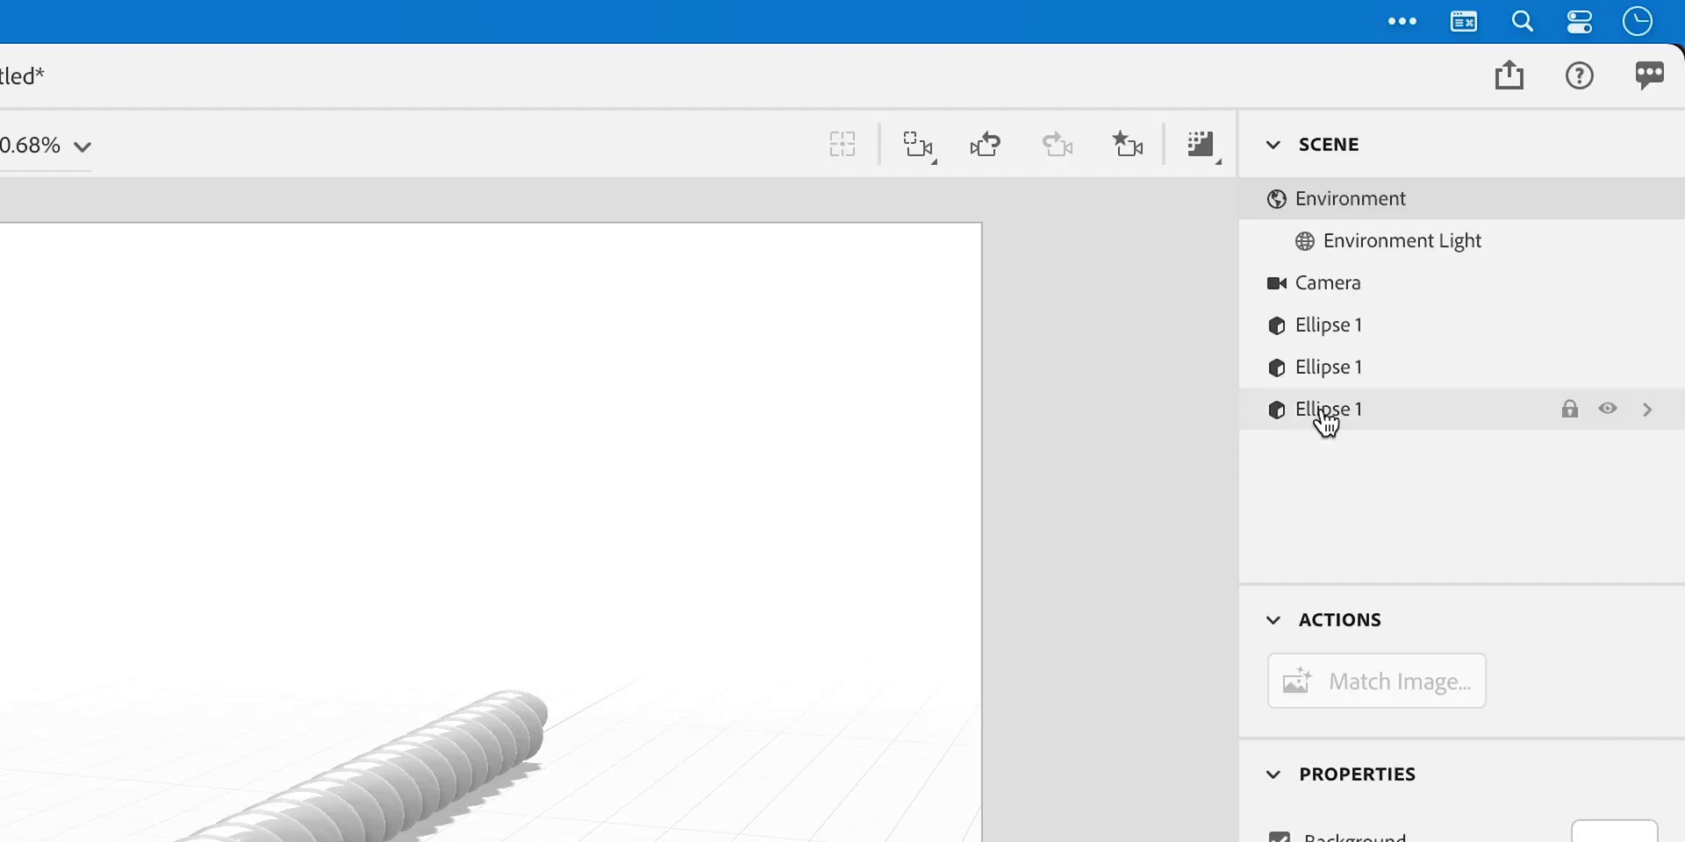
Rename the three Ellipse 1 coils 1, 2 and 3, starting from the lowest one in the scene list
double_click(1504, 208)
type("1")
double_click(1325, 370)
type("2")
key("Return")
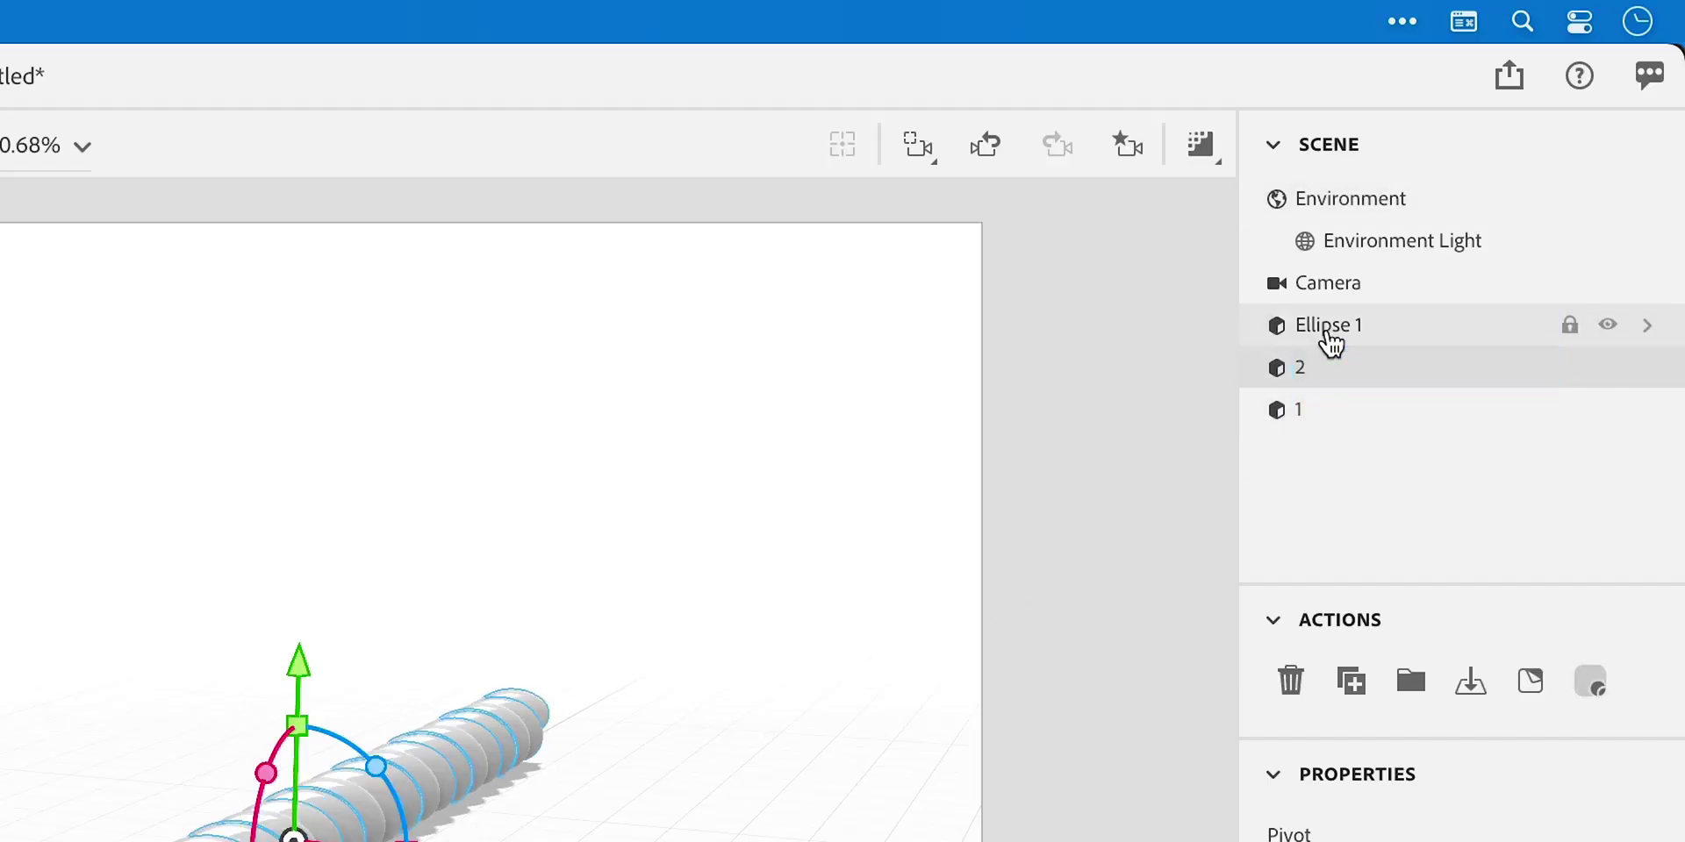
double_click(1324, 339)
type("3")
key("Return")
Change the base color of coil 1's Plastic material to a bright pink
left_click(1312, 412)
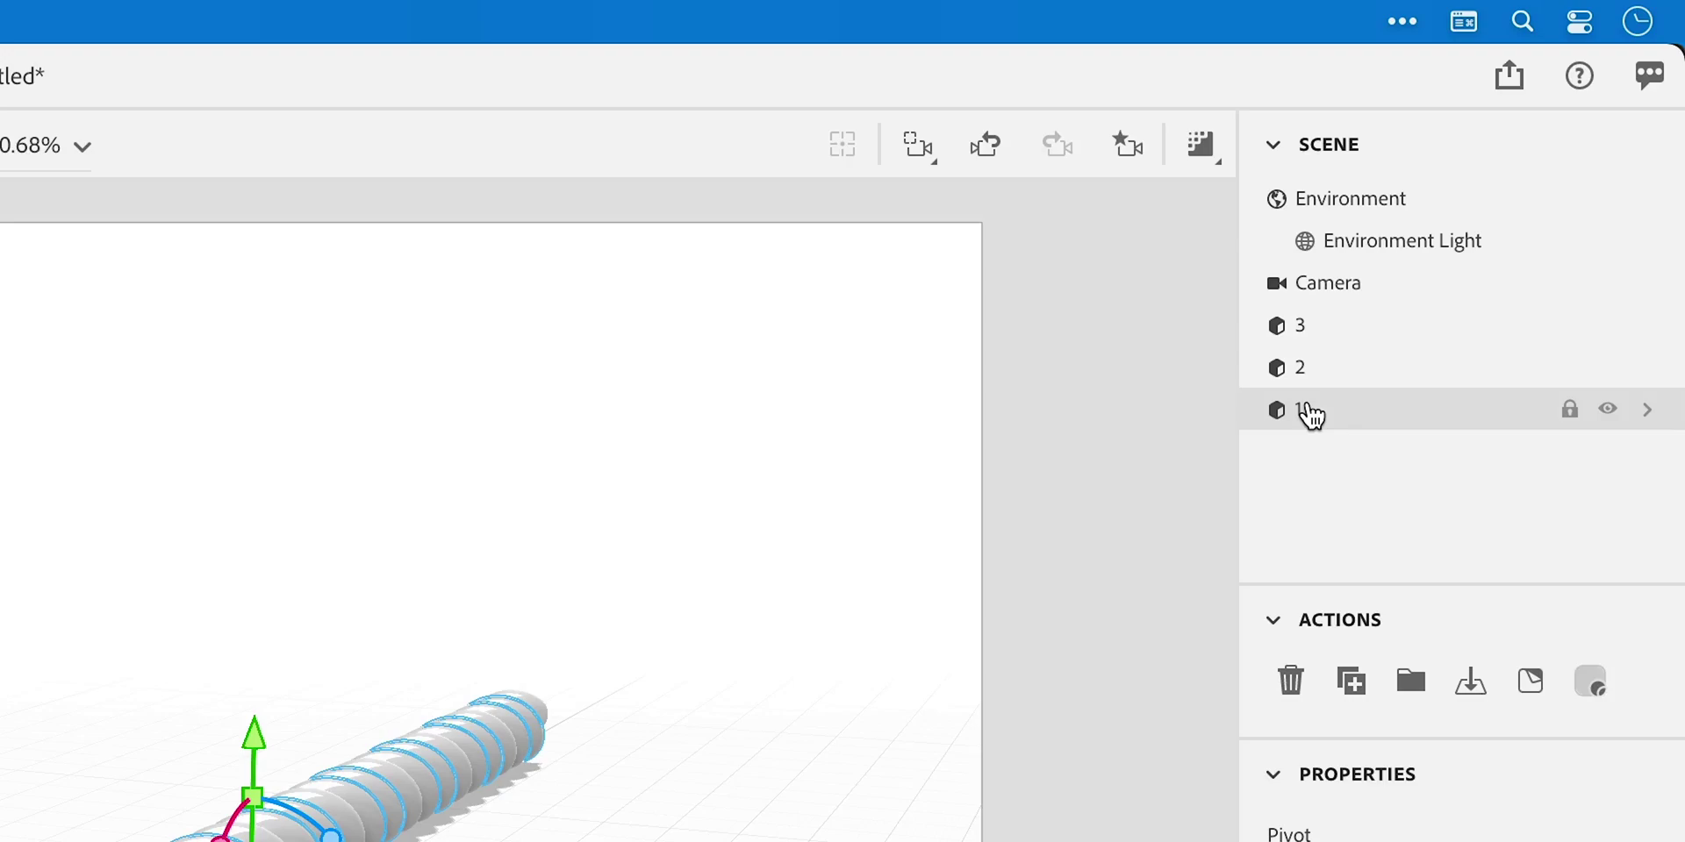
double_click(1281, 419)
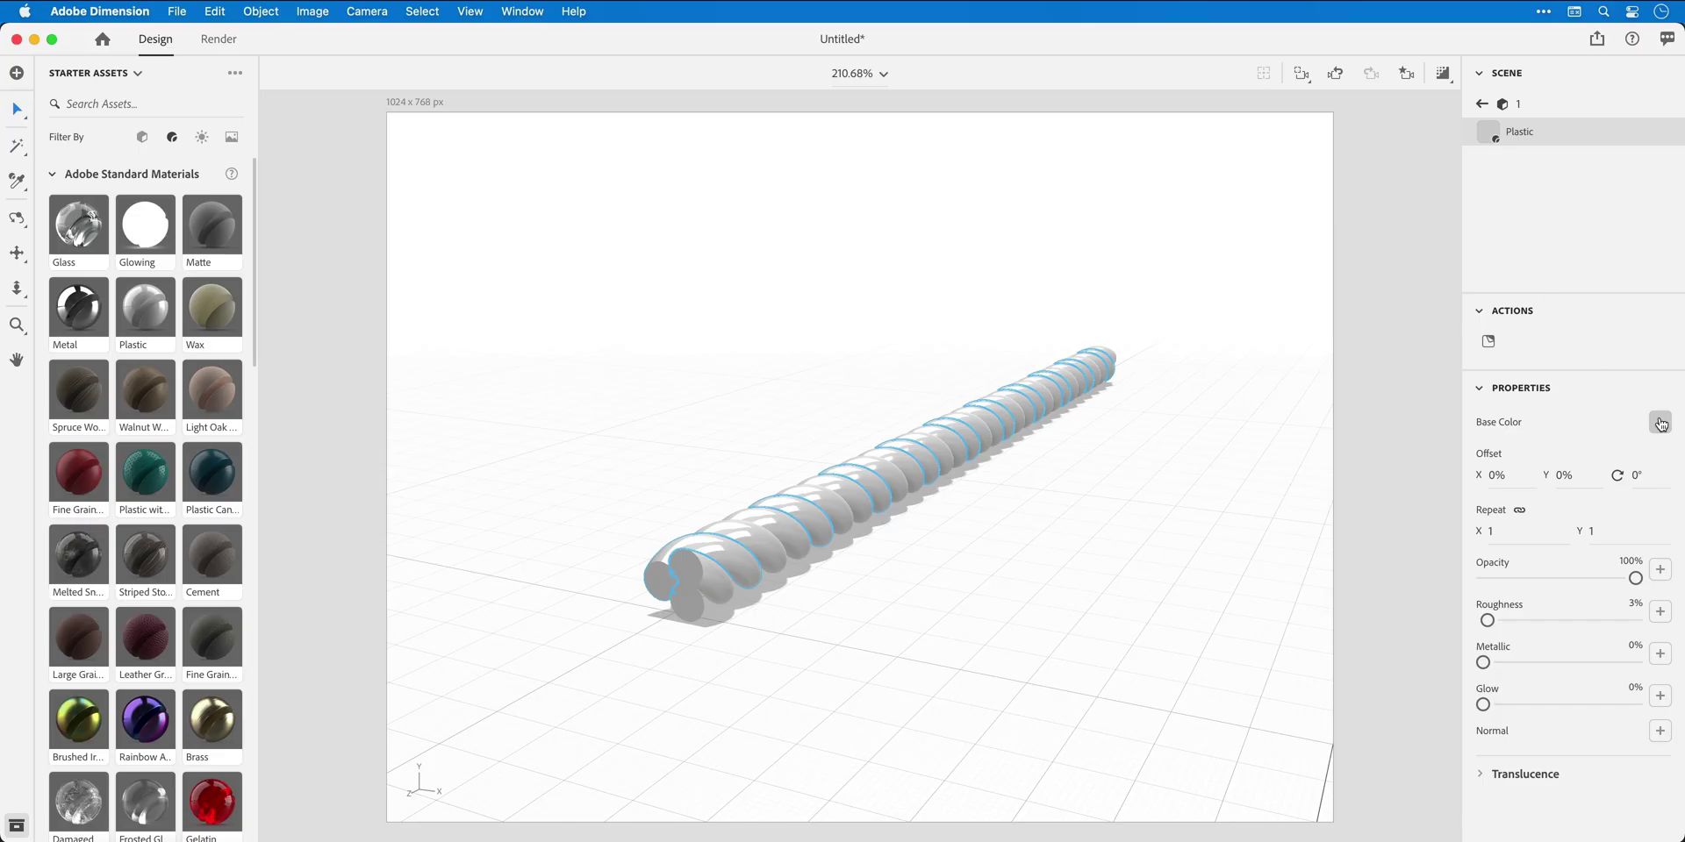
left_click(1660, 423)
left_click_drag(1572, 327, 1557, 318)
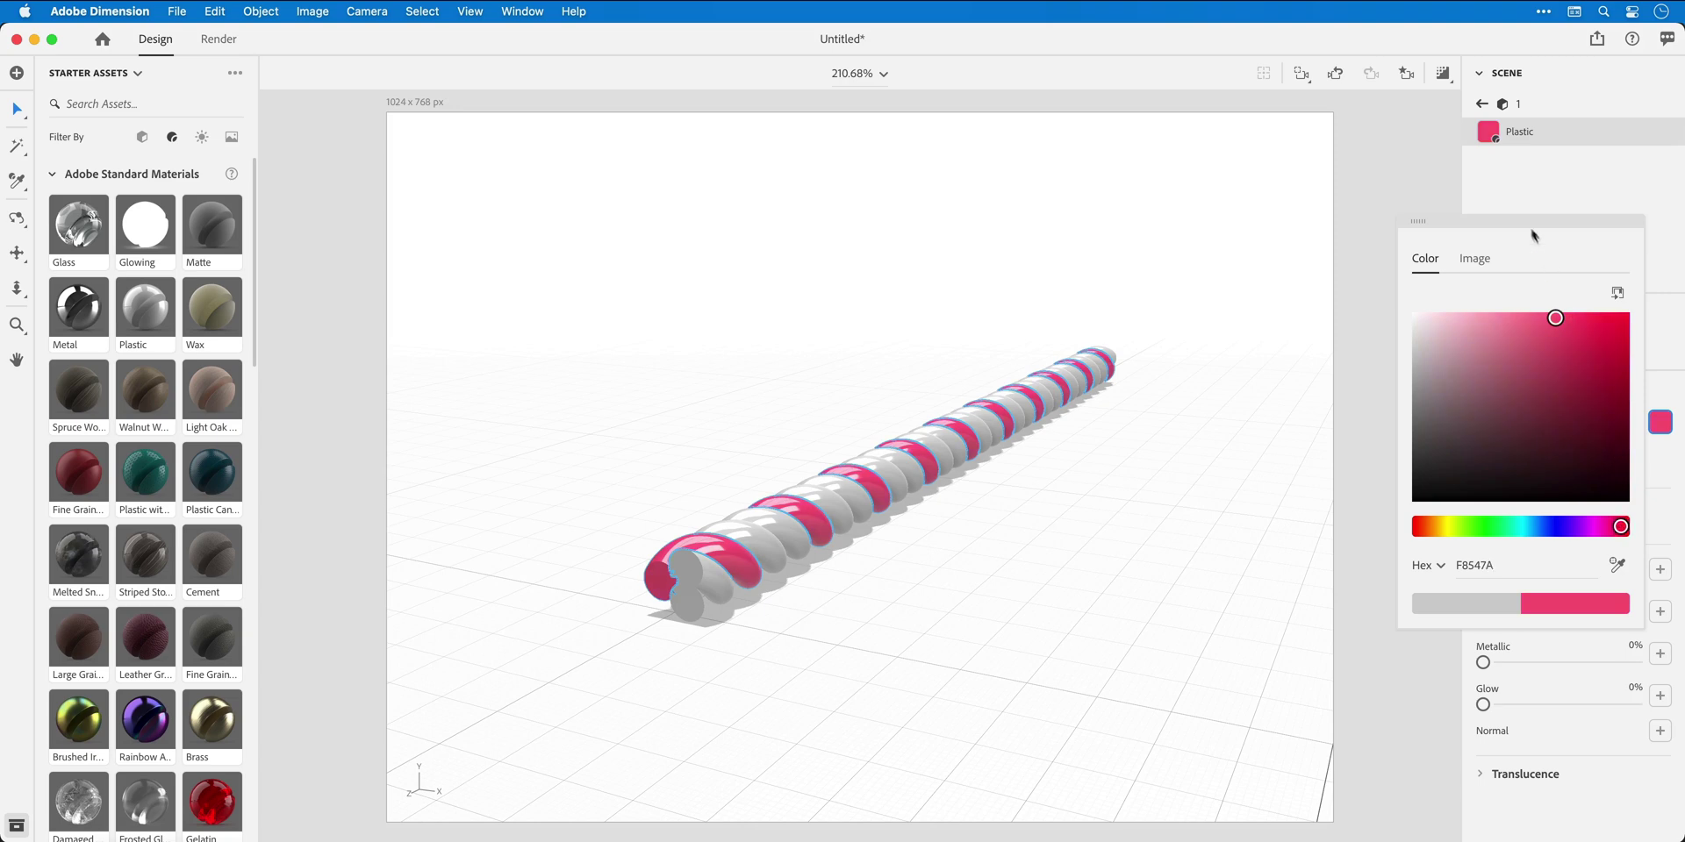
Change the base color of coil 2's Plastic material to a near-white grey
left_click(1483, 105)
double_click(1492, 182)
left_click(1660, 423)
left_click_drag(1426, 320, 1400, 313)
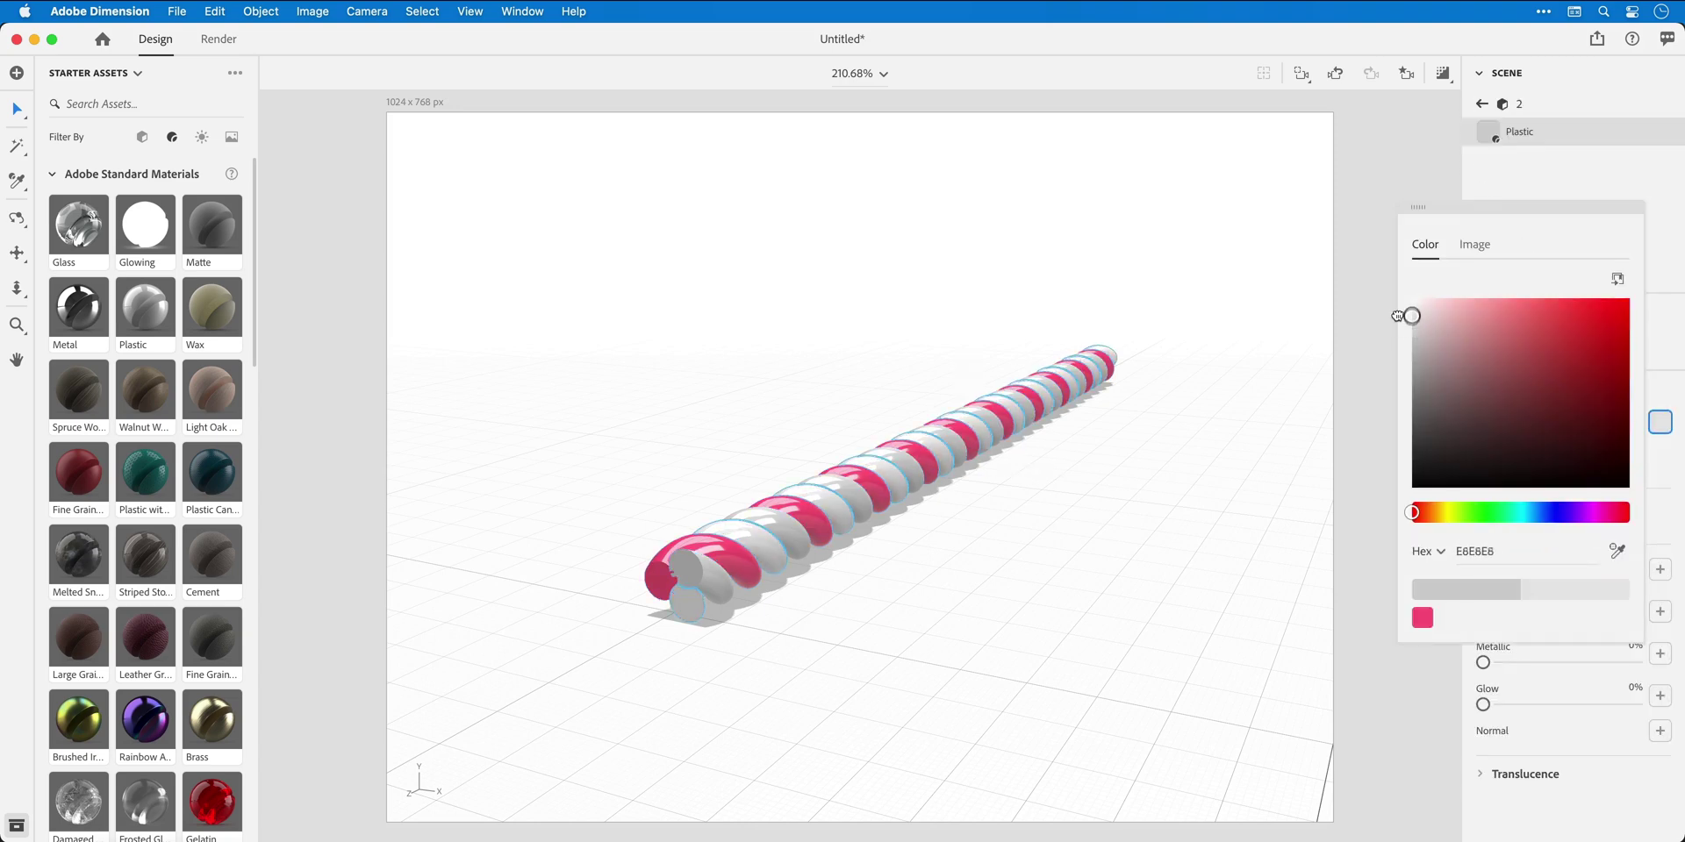
Change the base color of coil 3's Plastic material to a light cyan
left_click(1482, 105)
double_click(1492, 165)
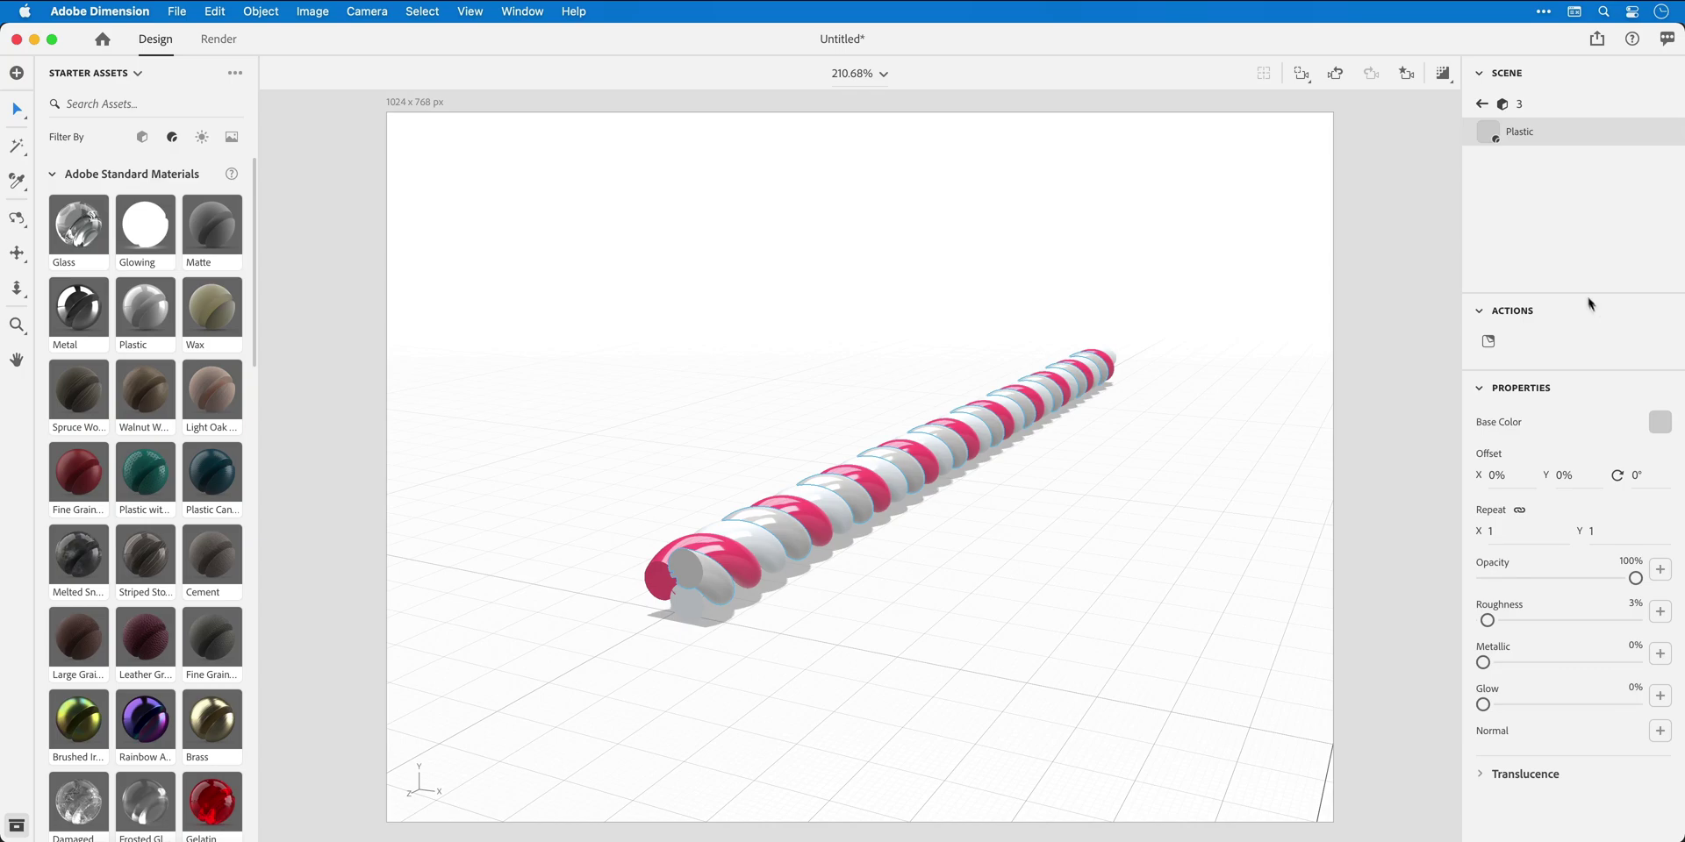
left_click(1660, 422)
left_click(1532, 513)
left_click_drag(1552, 325, 1562, 283)
left_click(1394, 184)
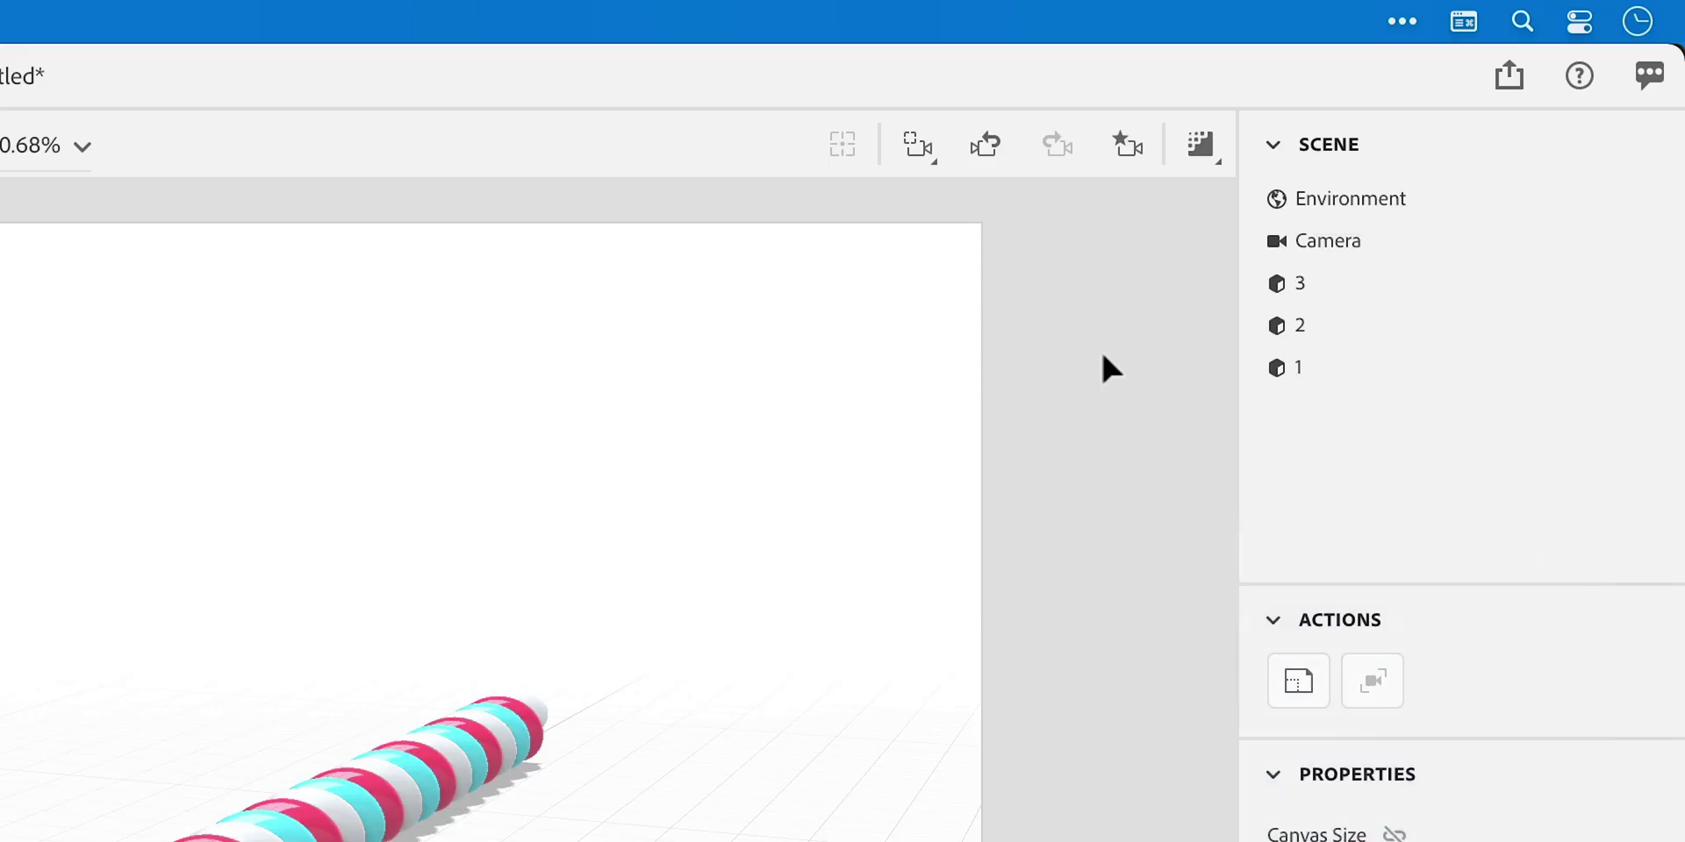
Group the three colored coils and name the group Twizzle
left_click(1498, 143)
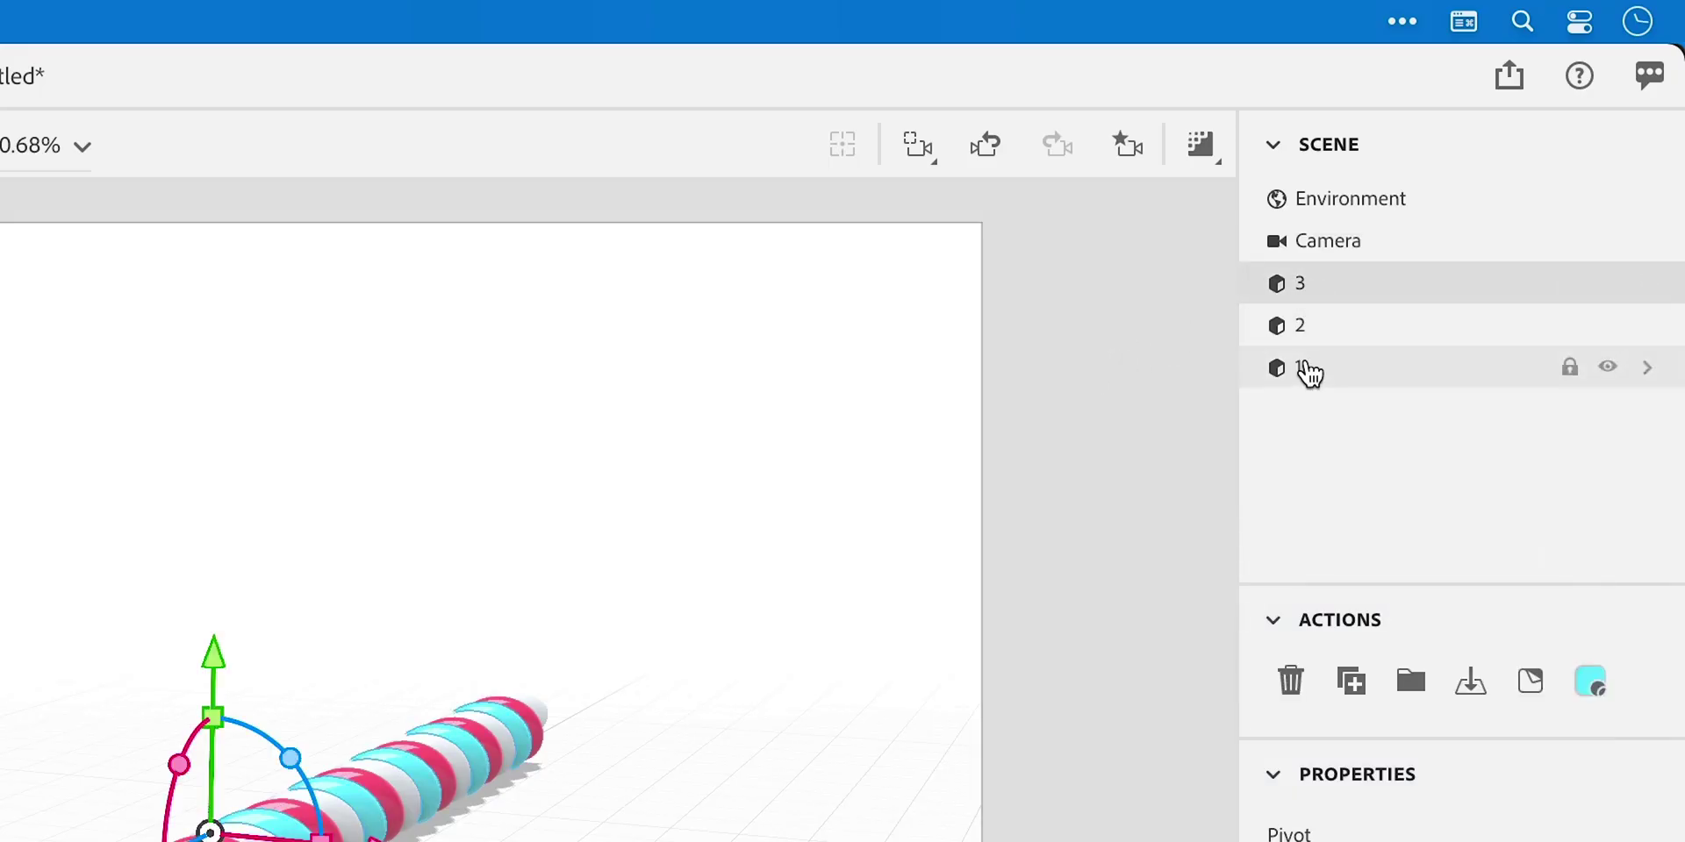
left_click(1307, 370, "shift")
key("ctrl+g")
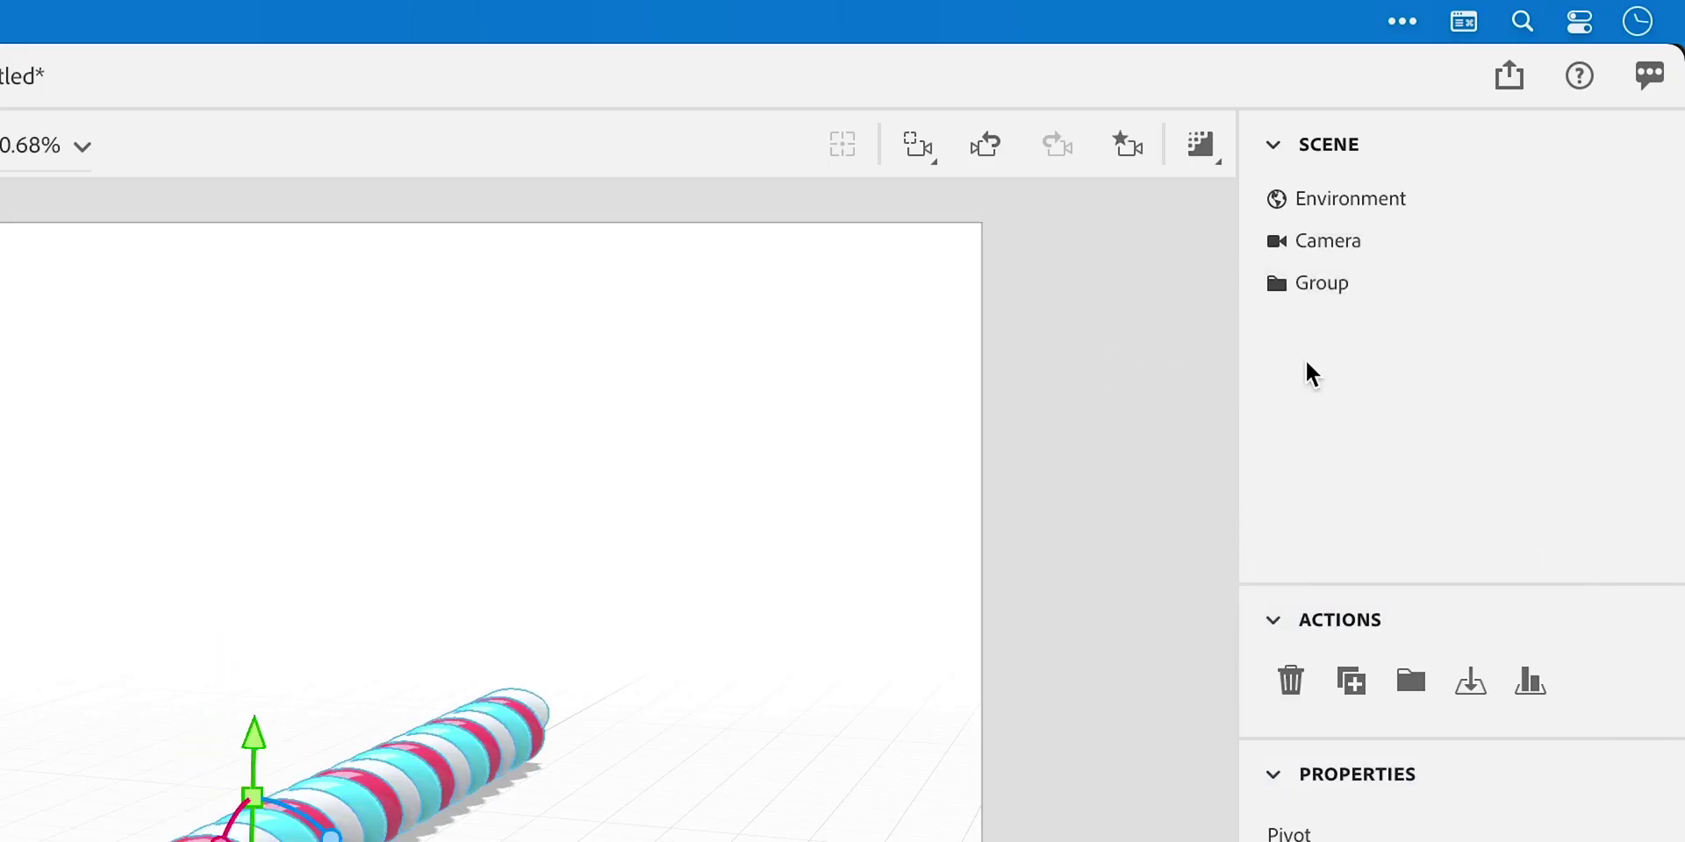
double_click(1323, 285)
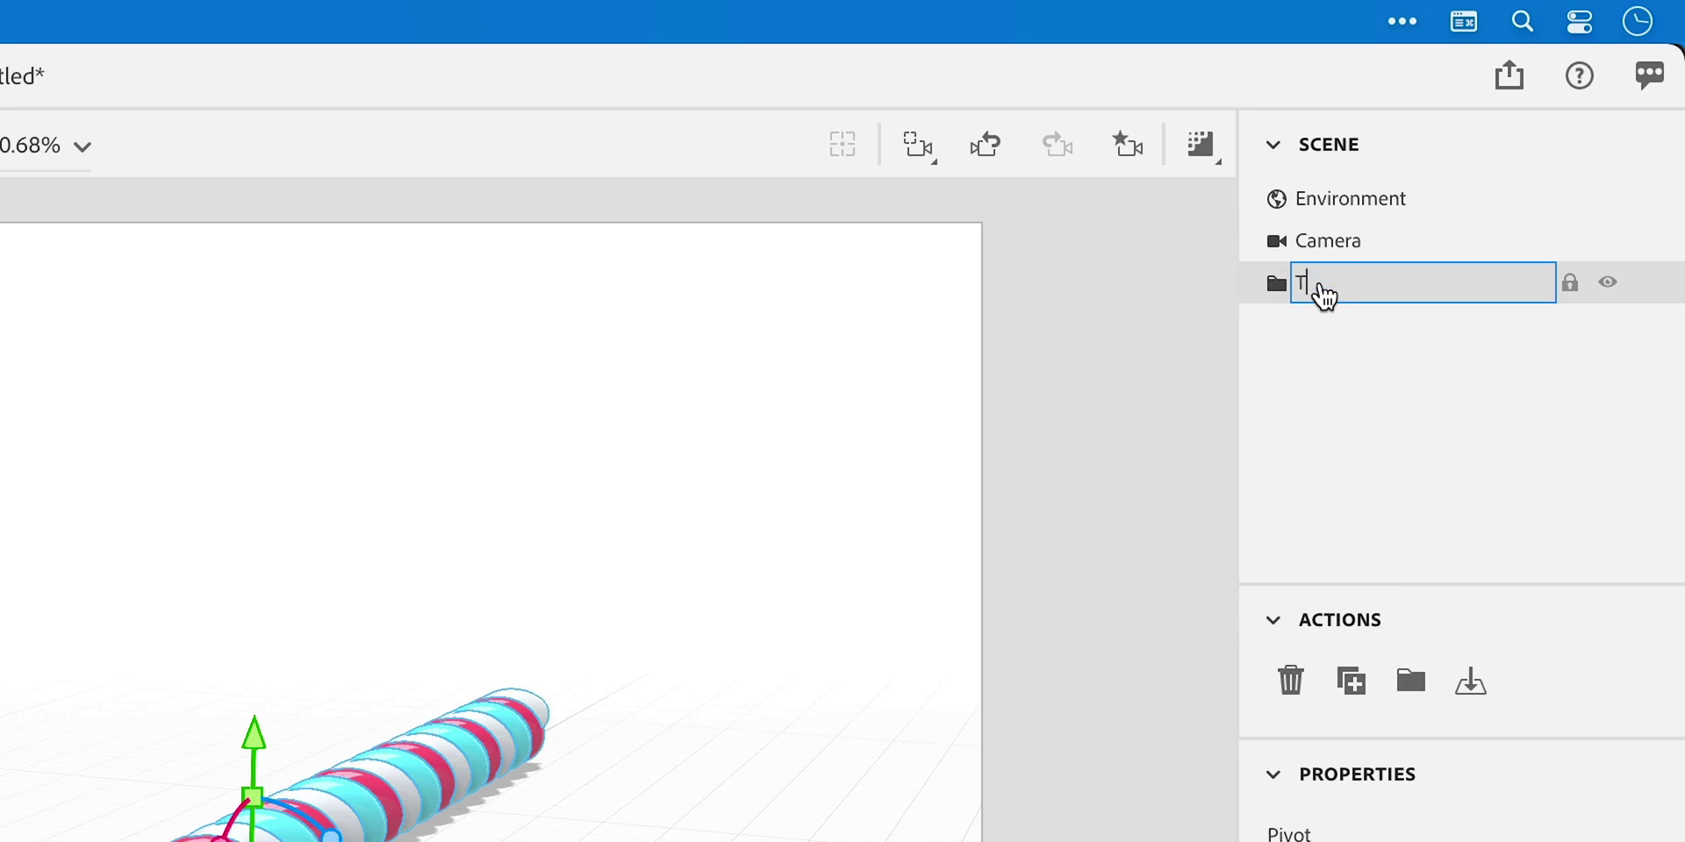
Try the preset camera views, settle on the Right view and frame the rope in close-up
left_click_drag(904, 615, 1000, 632)
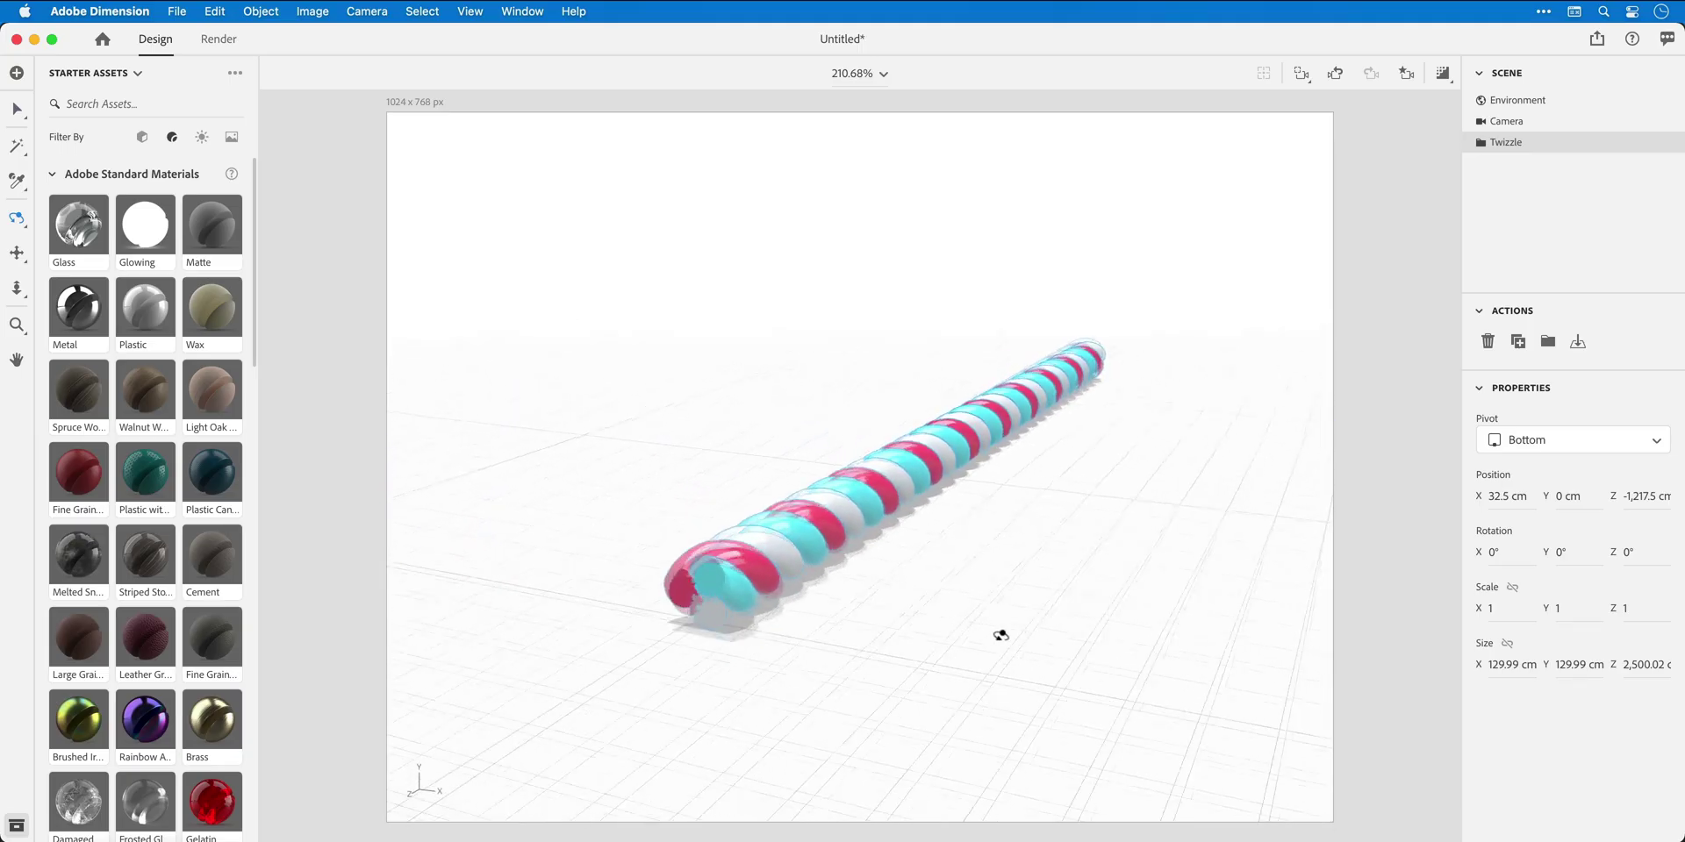
key("v")
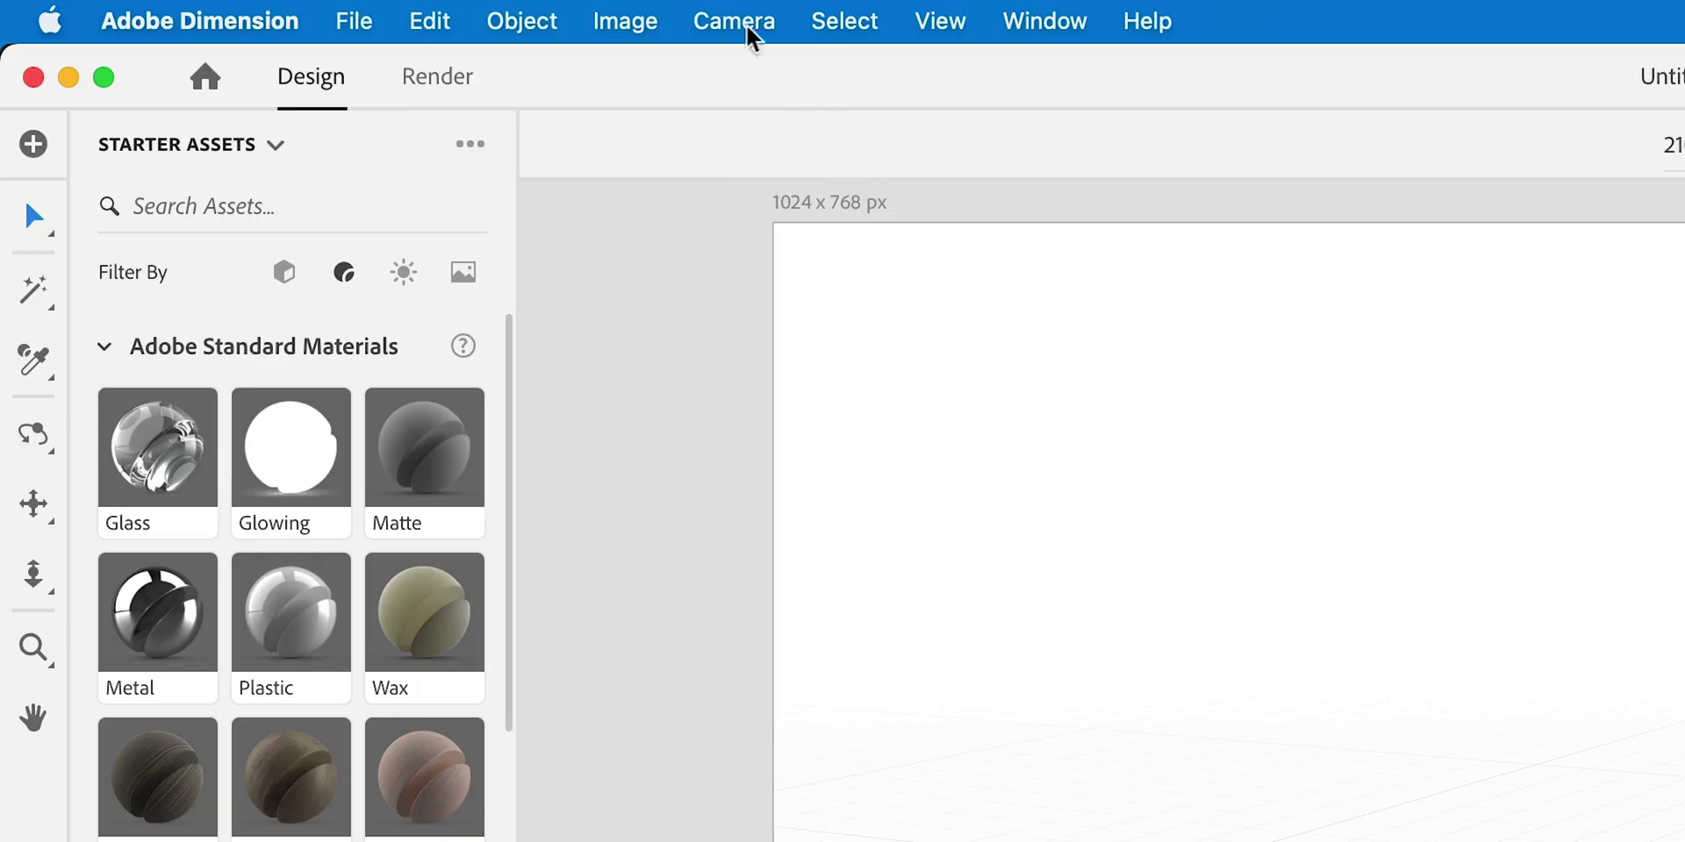
left_click(367, 11)
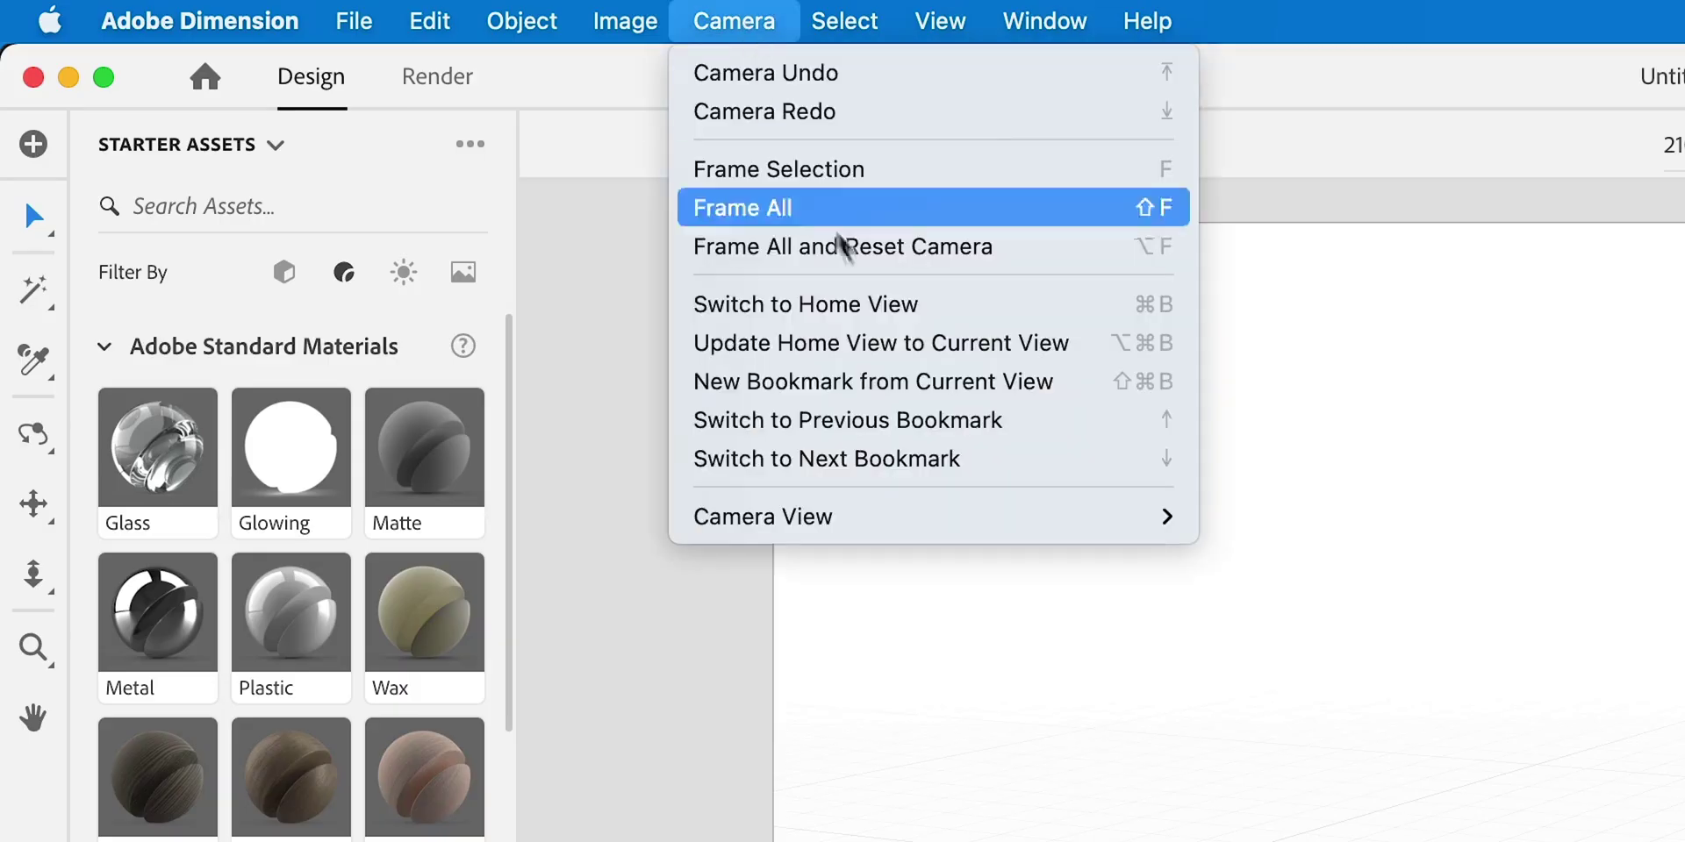
mouse_move(492, 259)
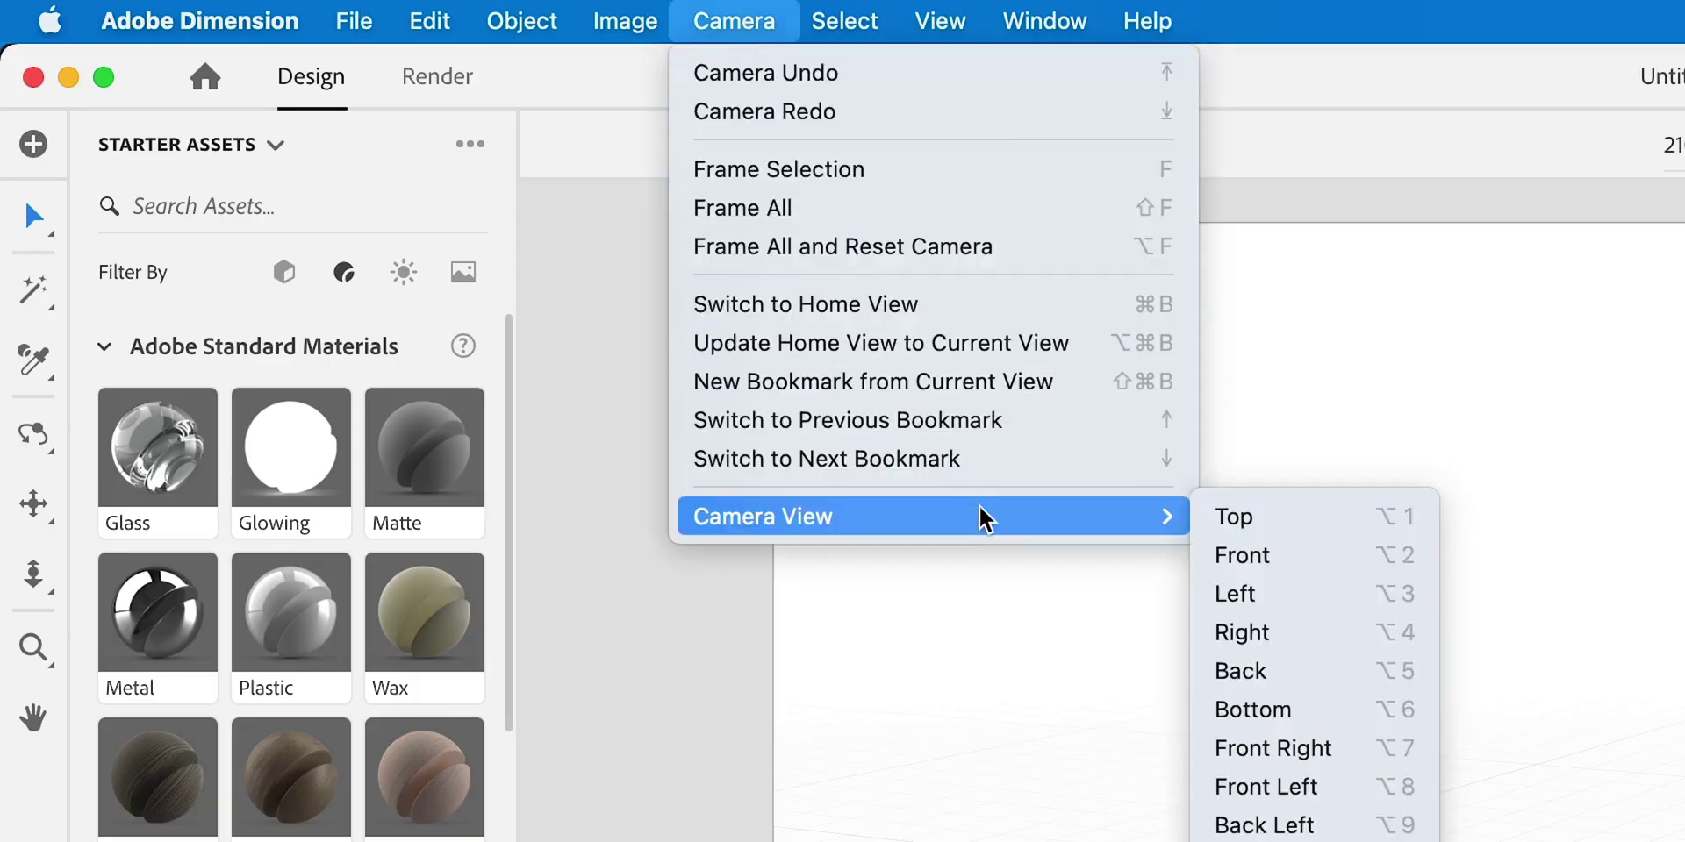
left_click(1274, 518)
key("alt+2")
key("alt+3")
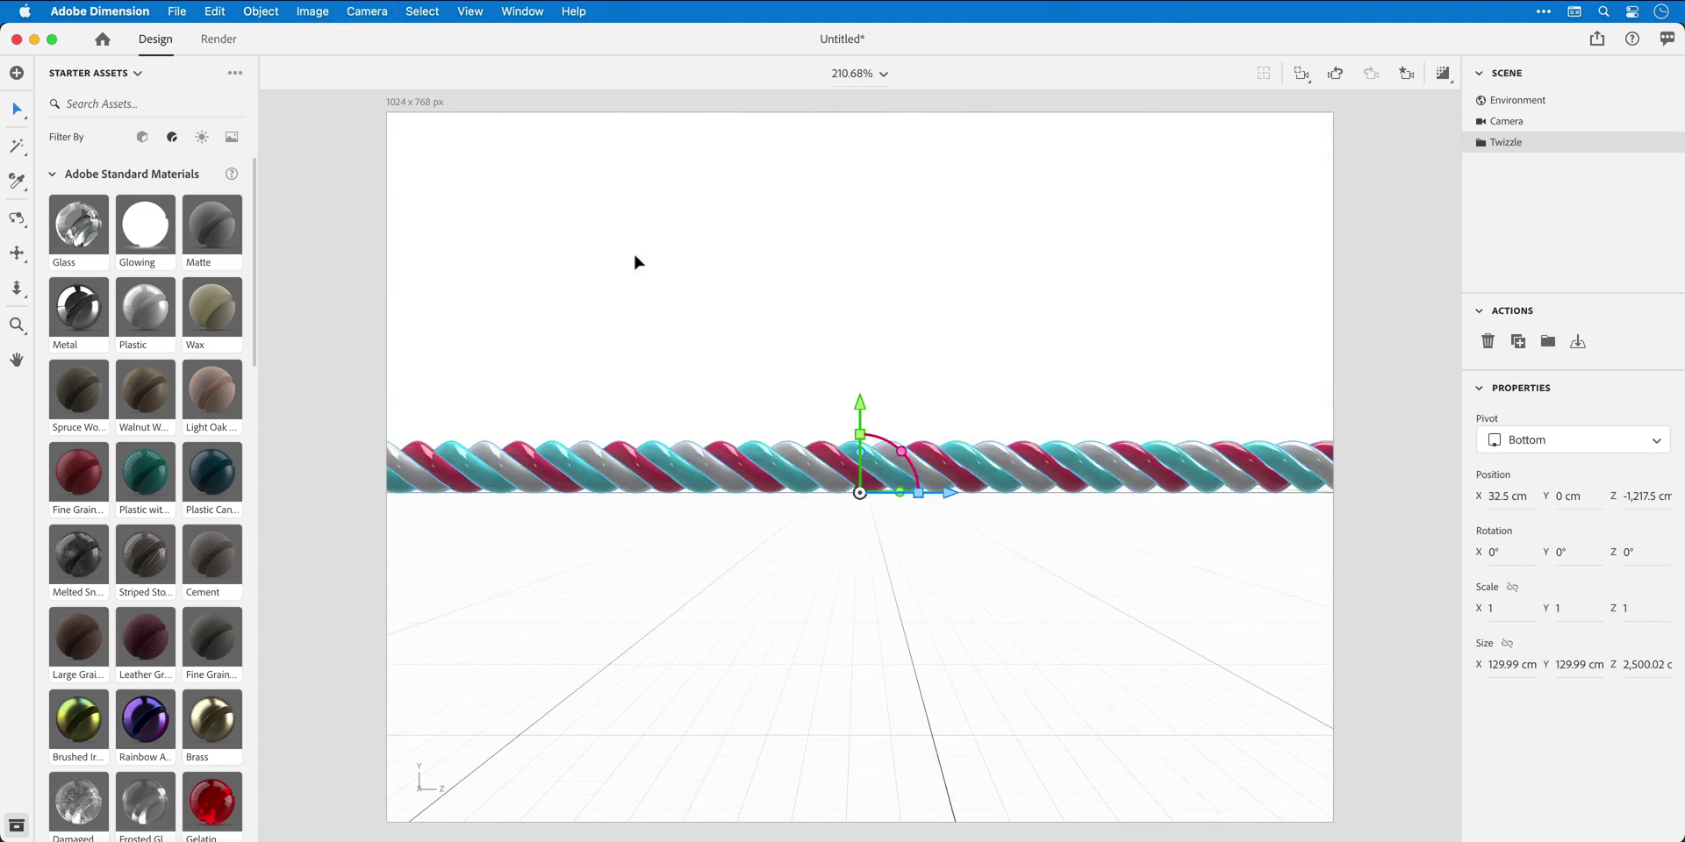
key("alt+4")
key("alt+5")
key("alt+4")
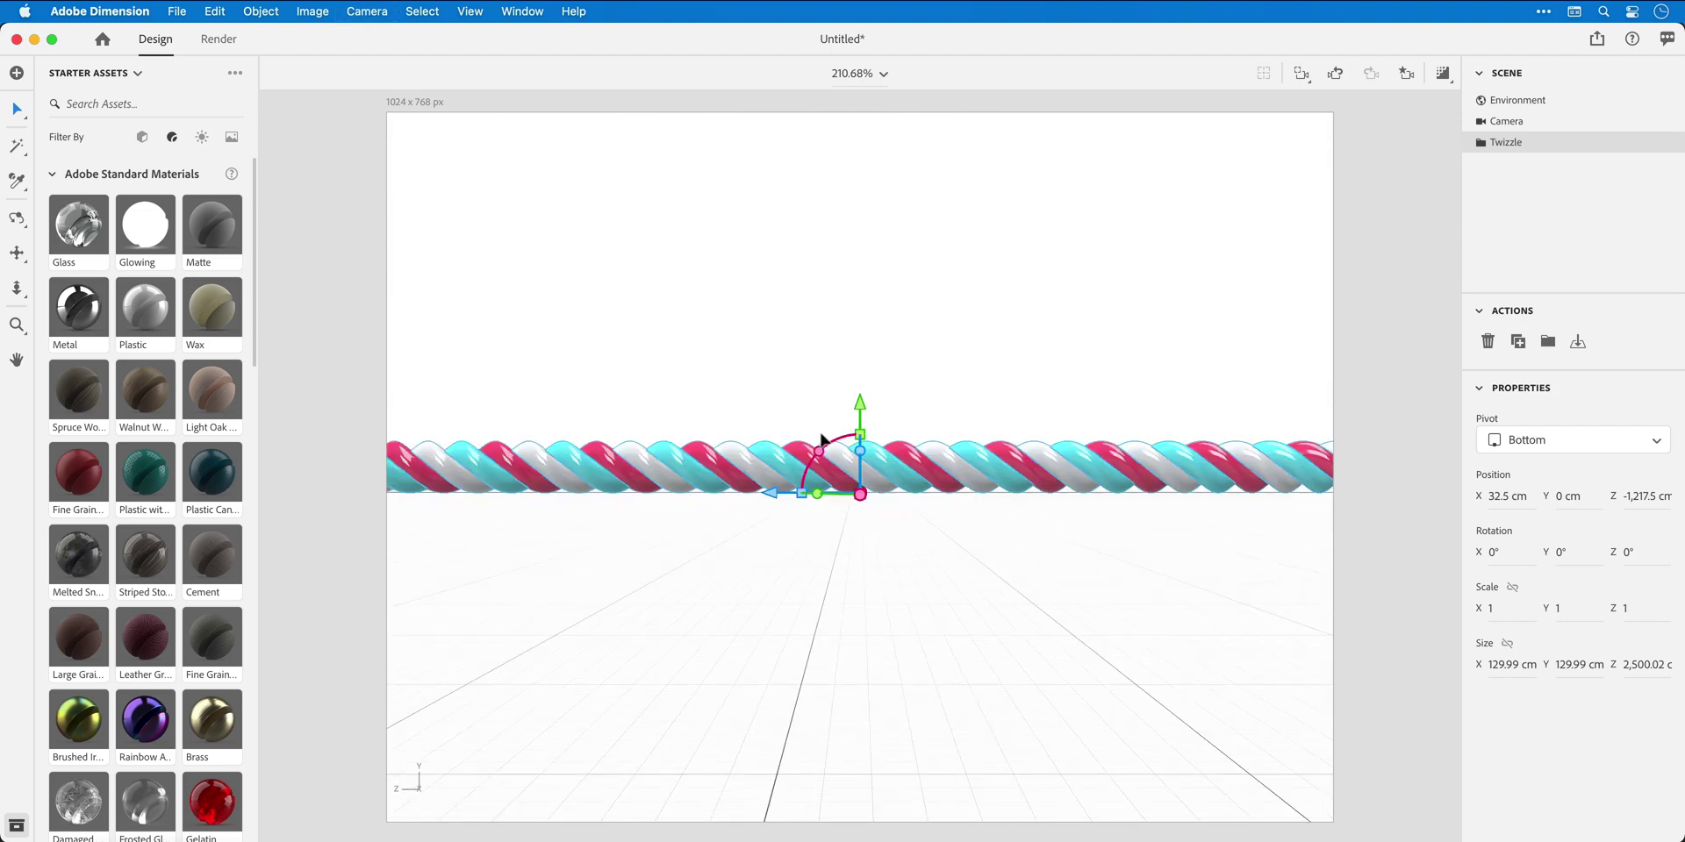
scroll(820, 439, "up", 10)
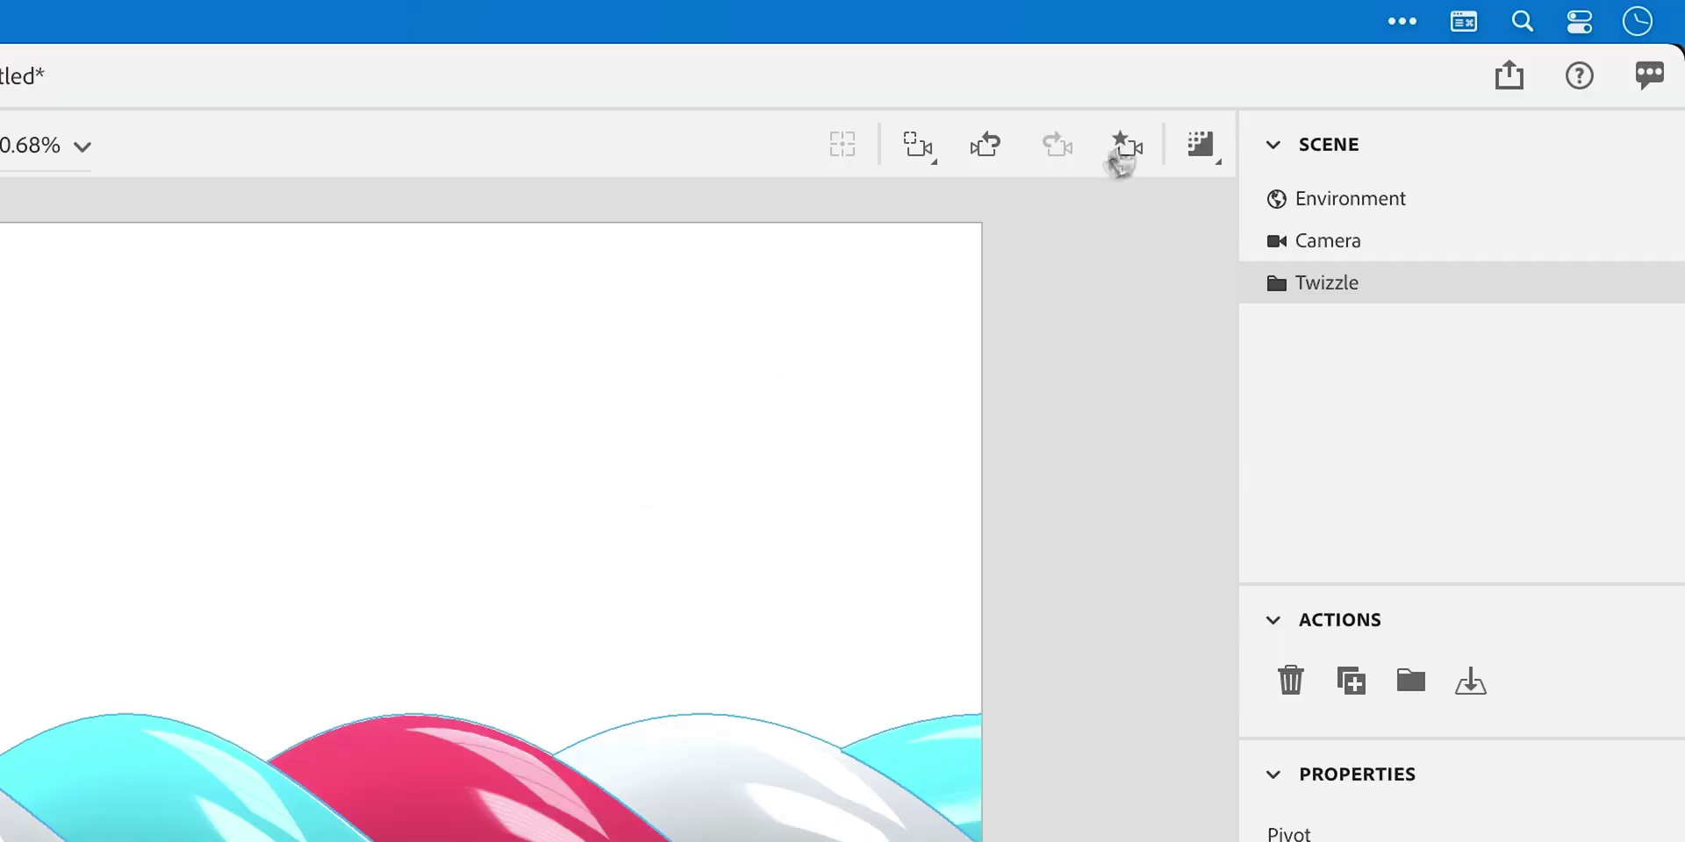
Save the close-up side view of the rope as a camera bookmark
left_click(1409, 75)
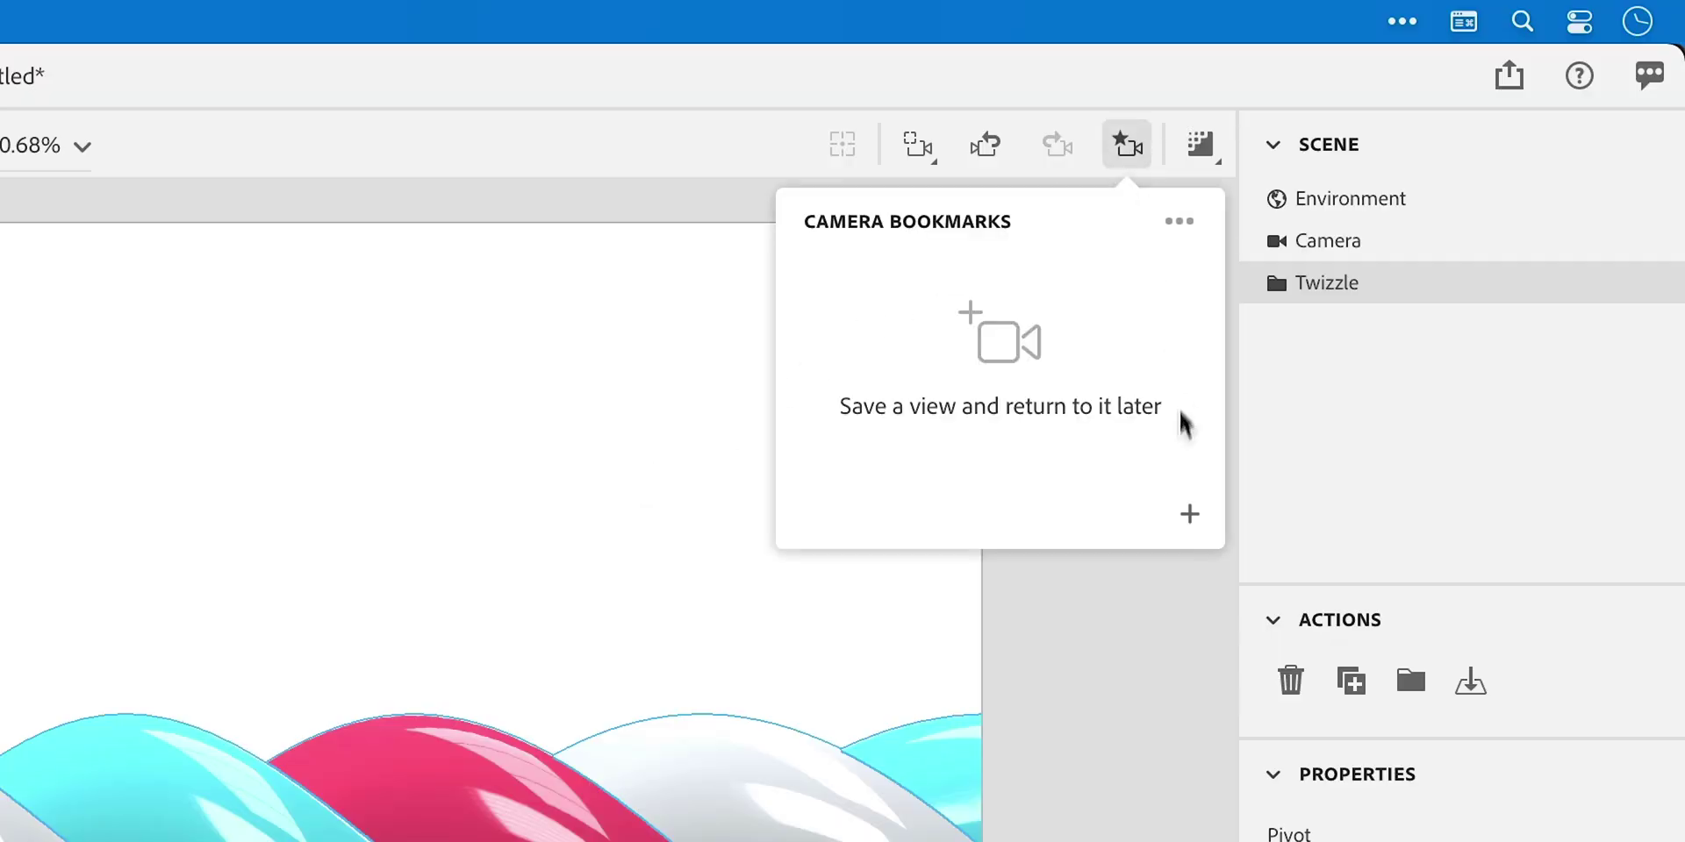
left_click(1190, 514)
key("Return")
left_click(1146, 636)
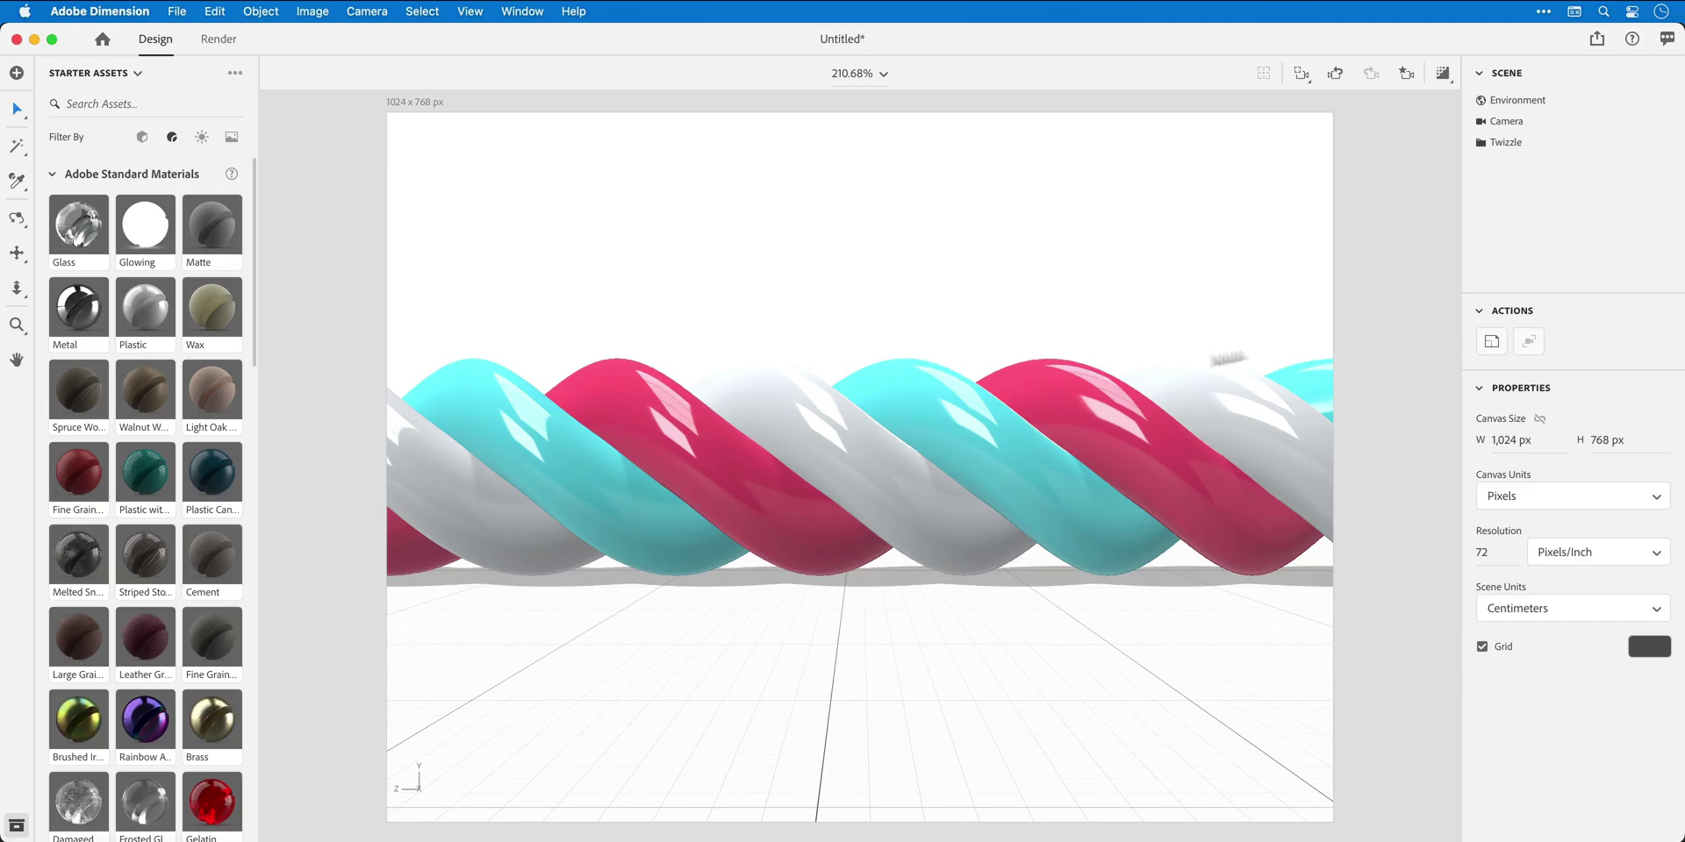
Add a Plane from the basic shapes and scale it to about 234.1 on all axes as a floor for the rope
scroll(784, 439, "down", 15)
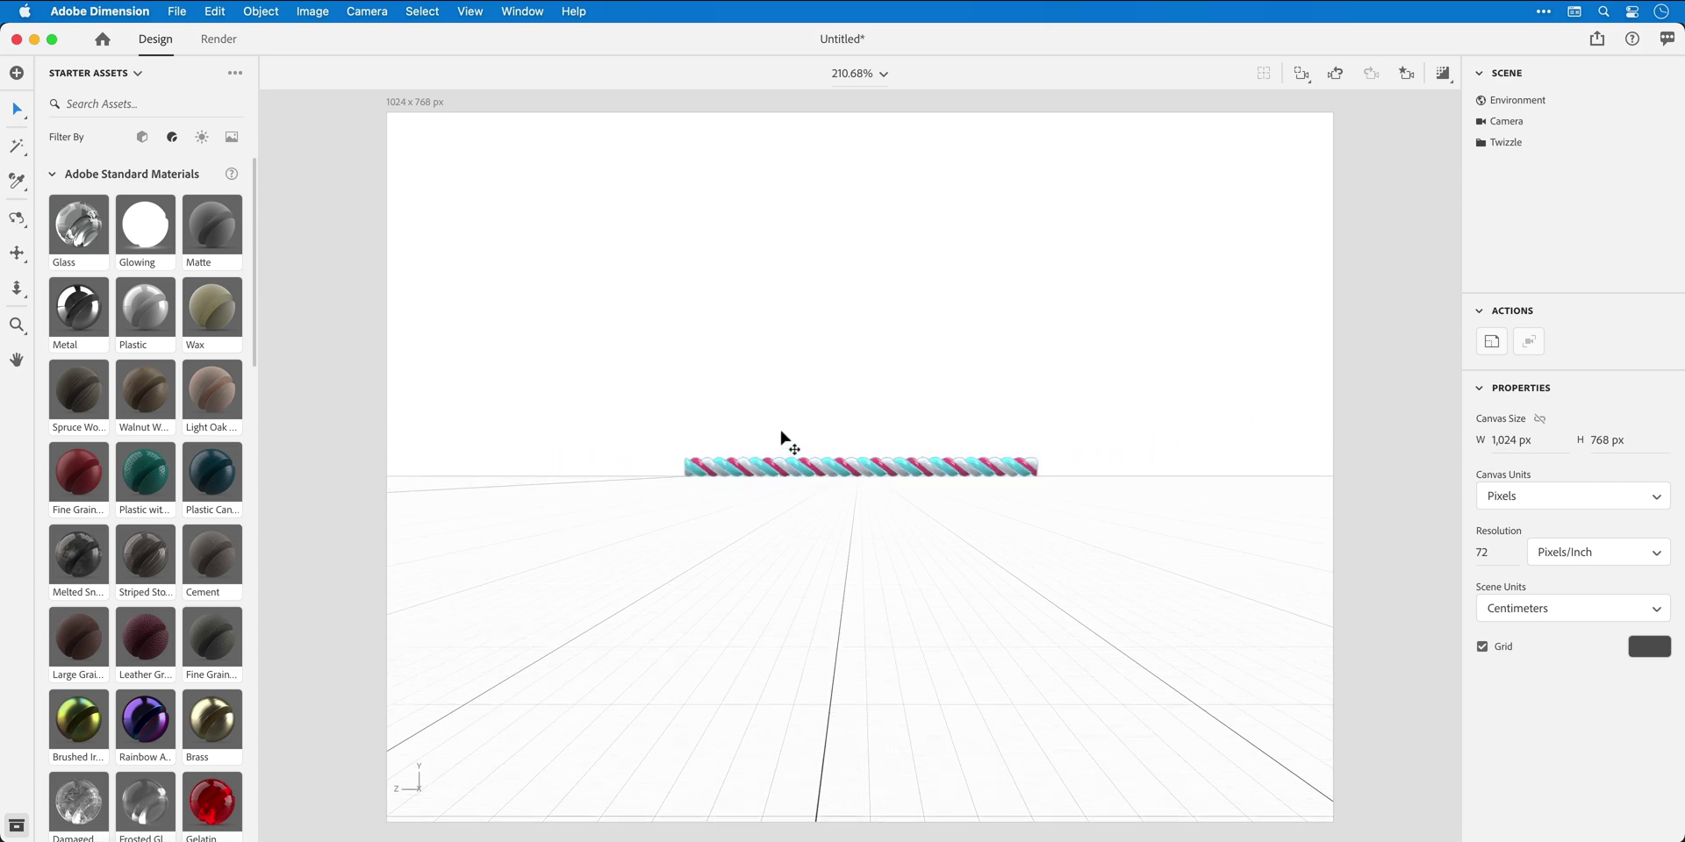
middle_click_drag(783, 439, 911, 581)
left_click(172, 139)
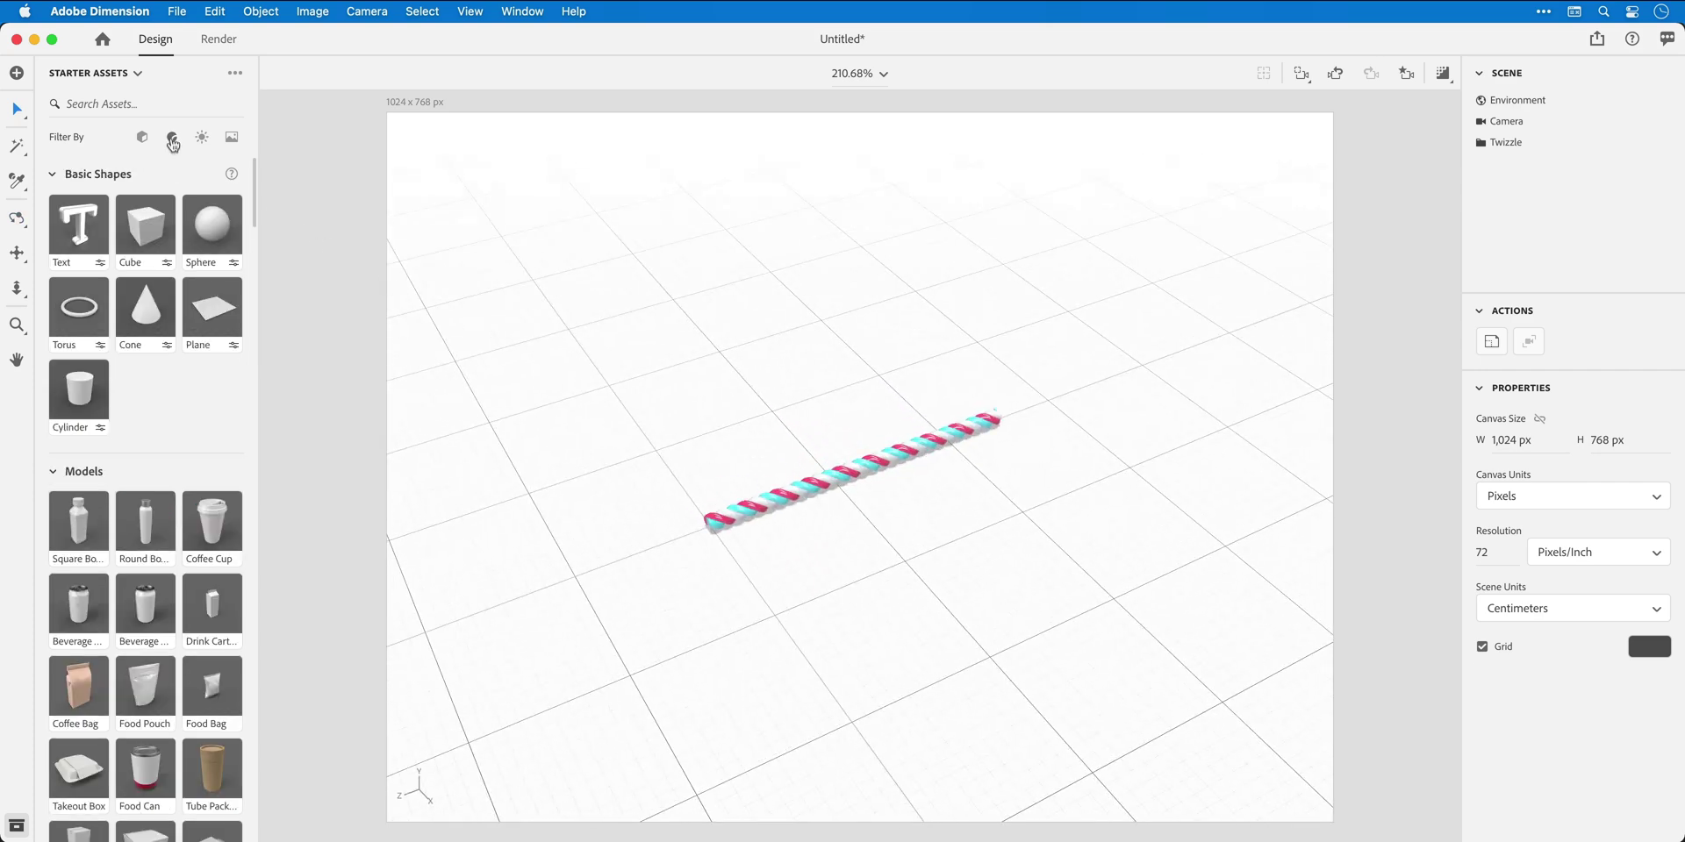
left_click(211, 304)
left_click_drag(632, 556, 703, 531)
Move the plane along Z to about -1,181.8 cm so the rope sits near its centre
key("Page_Down")
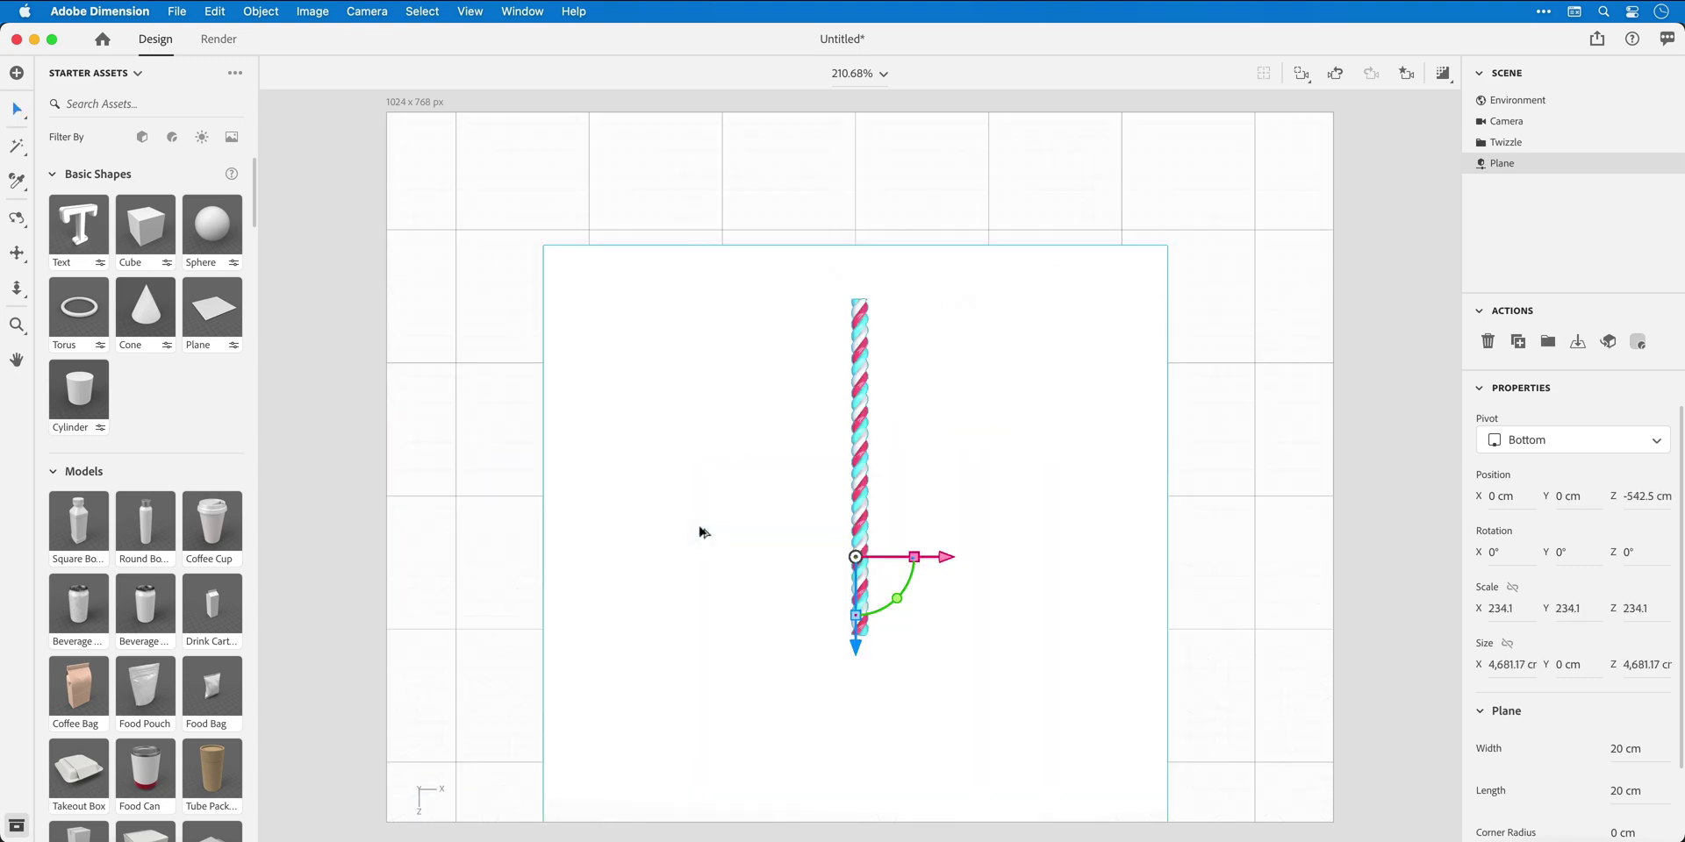
left_click_drag(851, 652, 865, 566)
right_click_drag(882, 580, 700, 430)
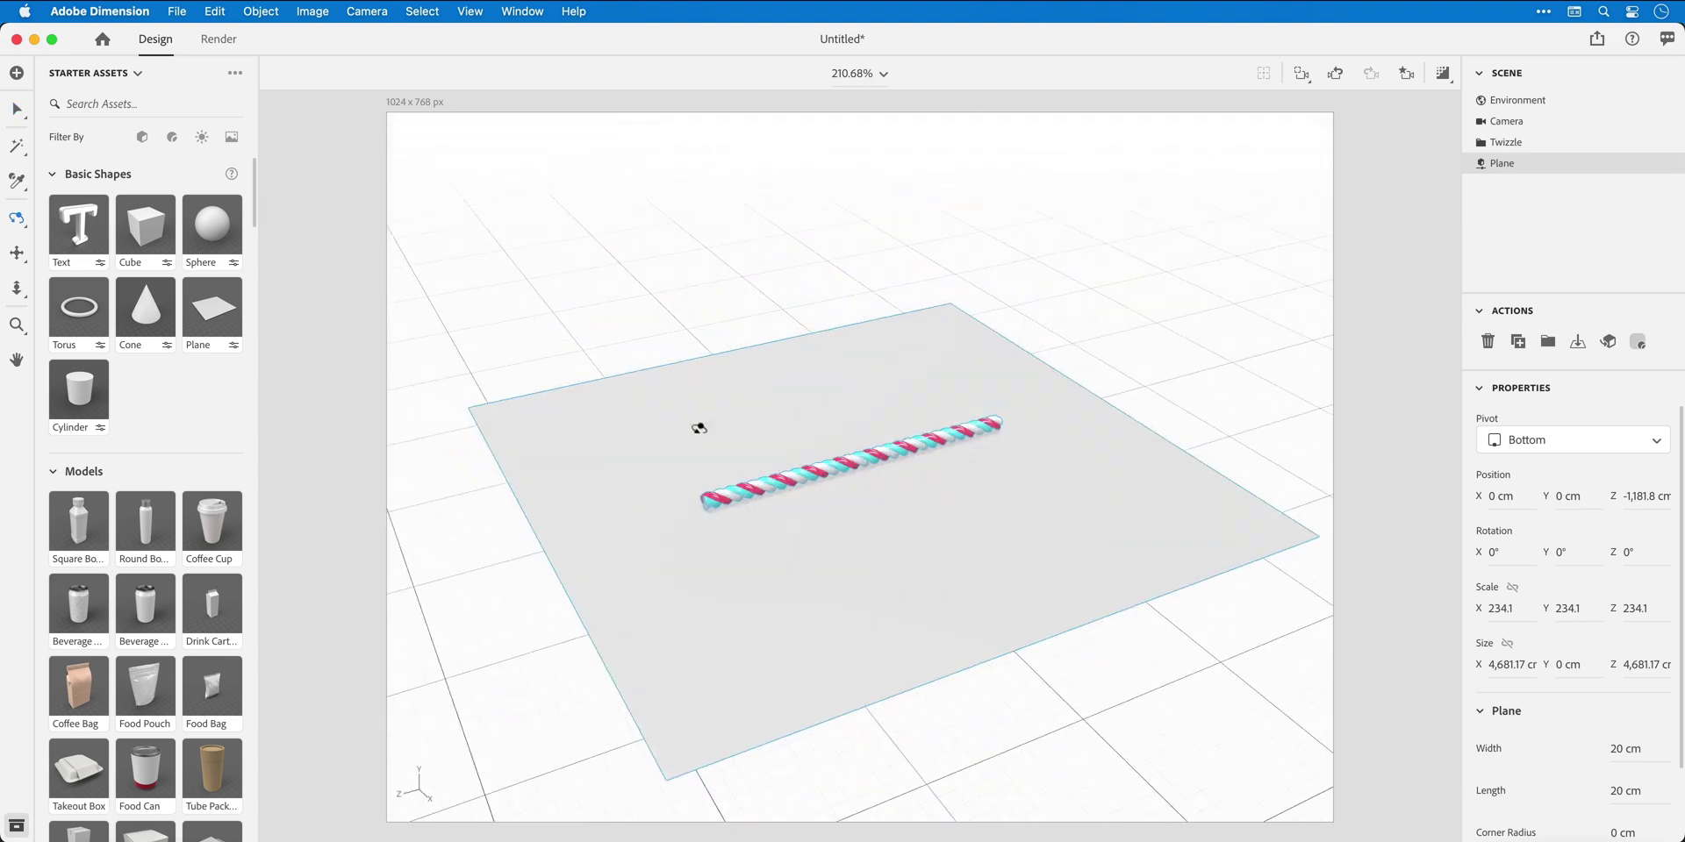
Apply the Plastic material to the plane and lighten its base color to near white
left_click(173, 139)
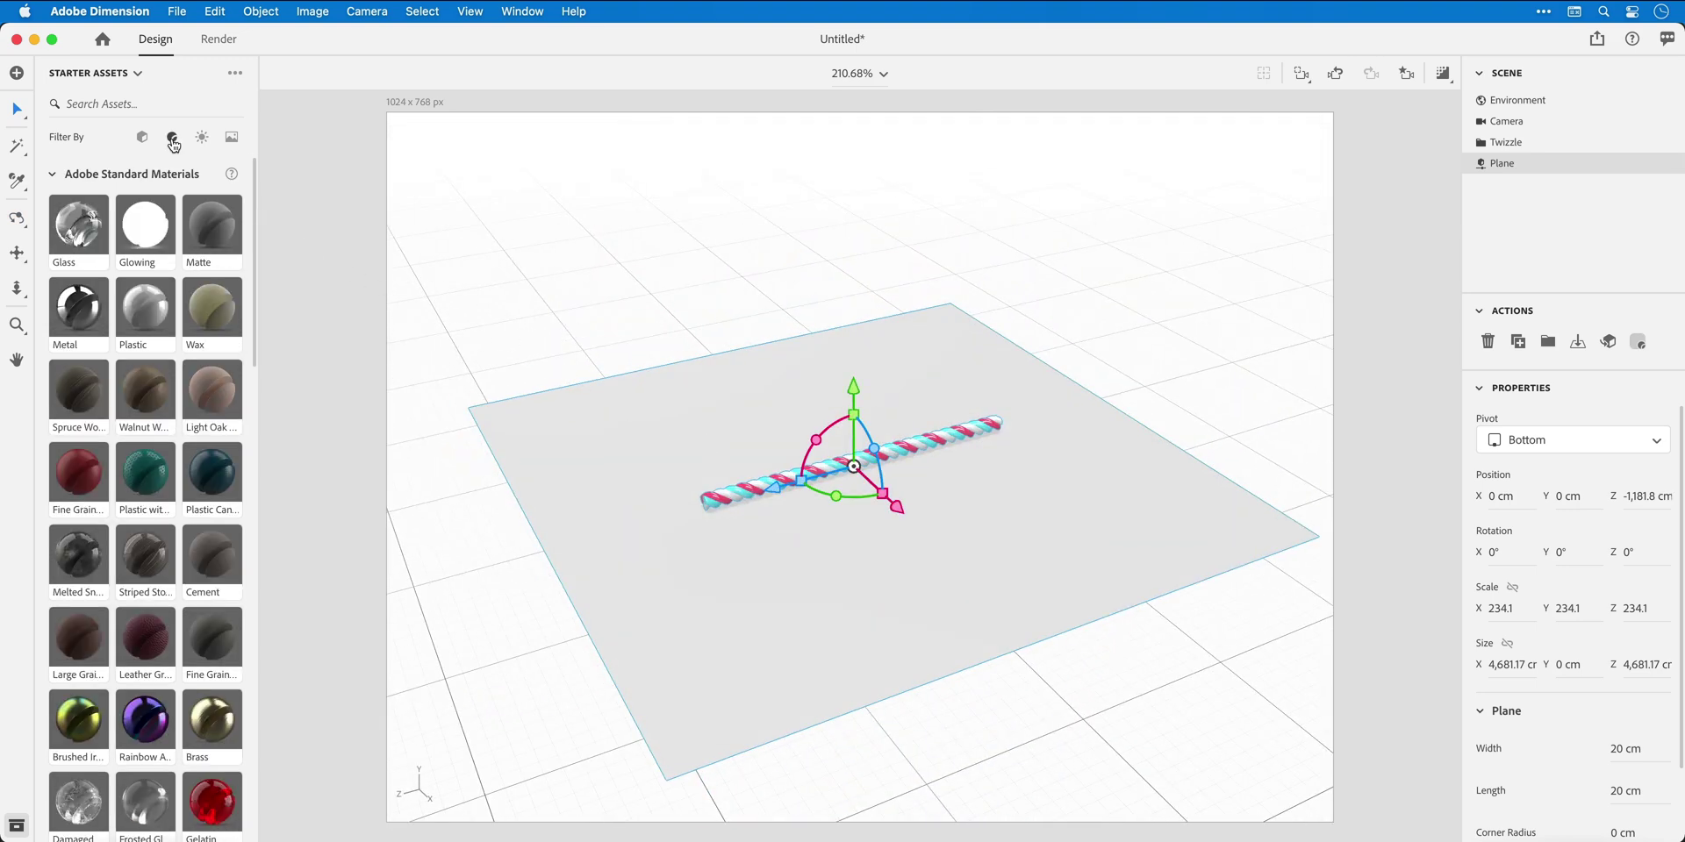
left_click(143, 312)
left_click(1661, 422)
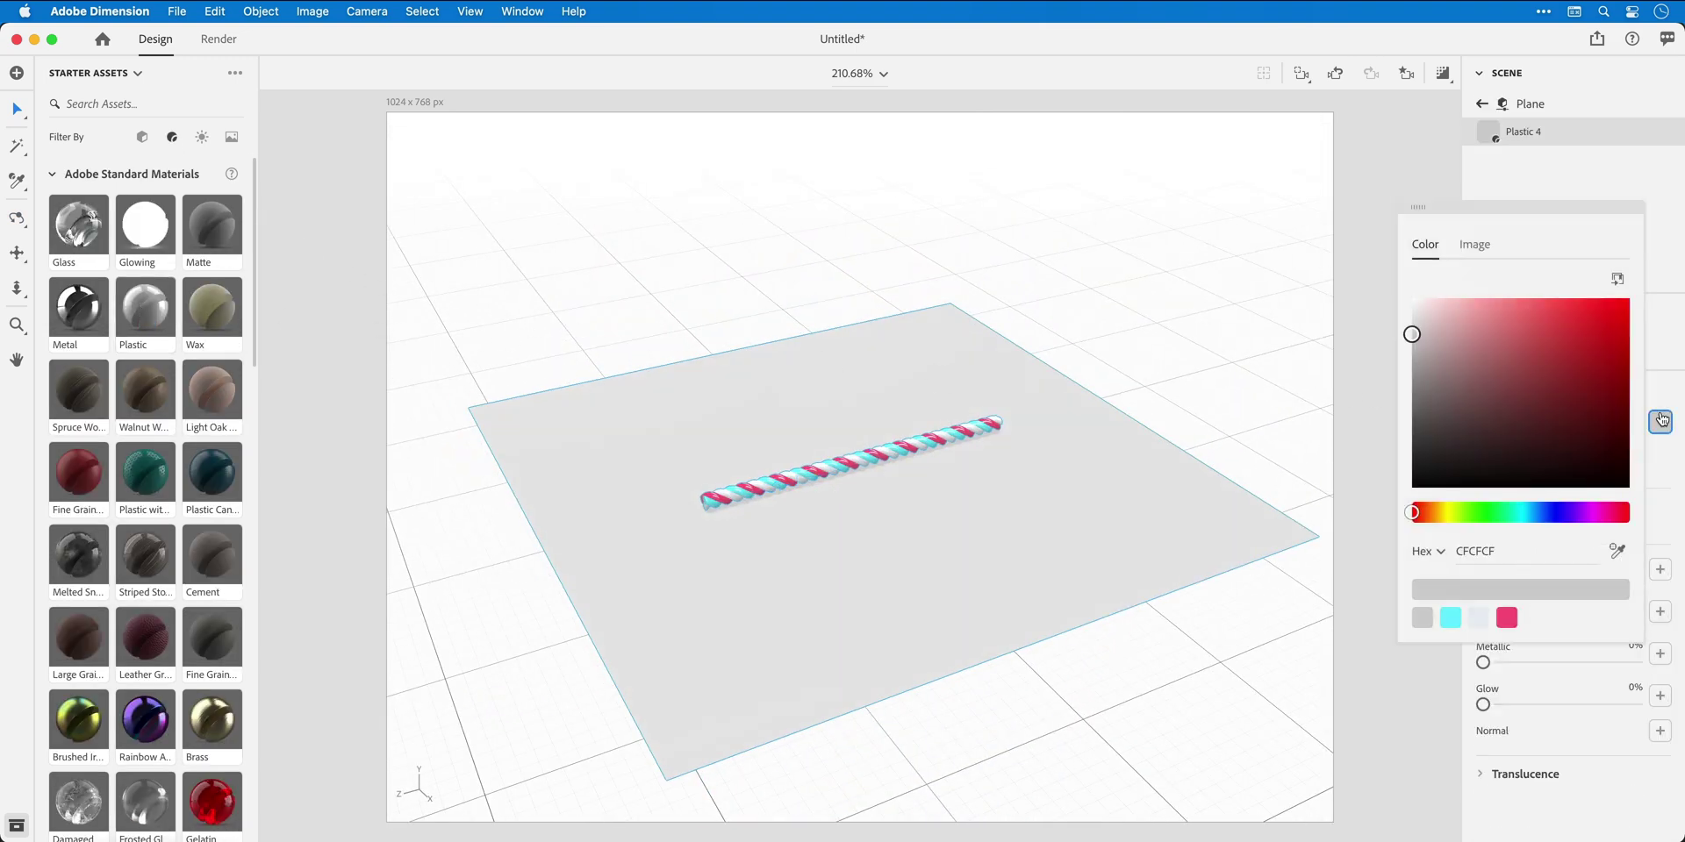
mouse_move(1421, 338)
left_mouse_down()
mouse_move(1451, 346)
mouse_move(1399, 314)
mouse_move(1398, 331)
left_mouse_up()
left_click(1398, 331)
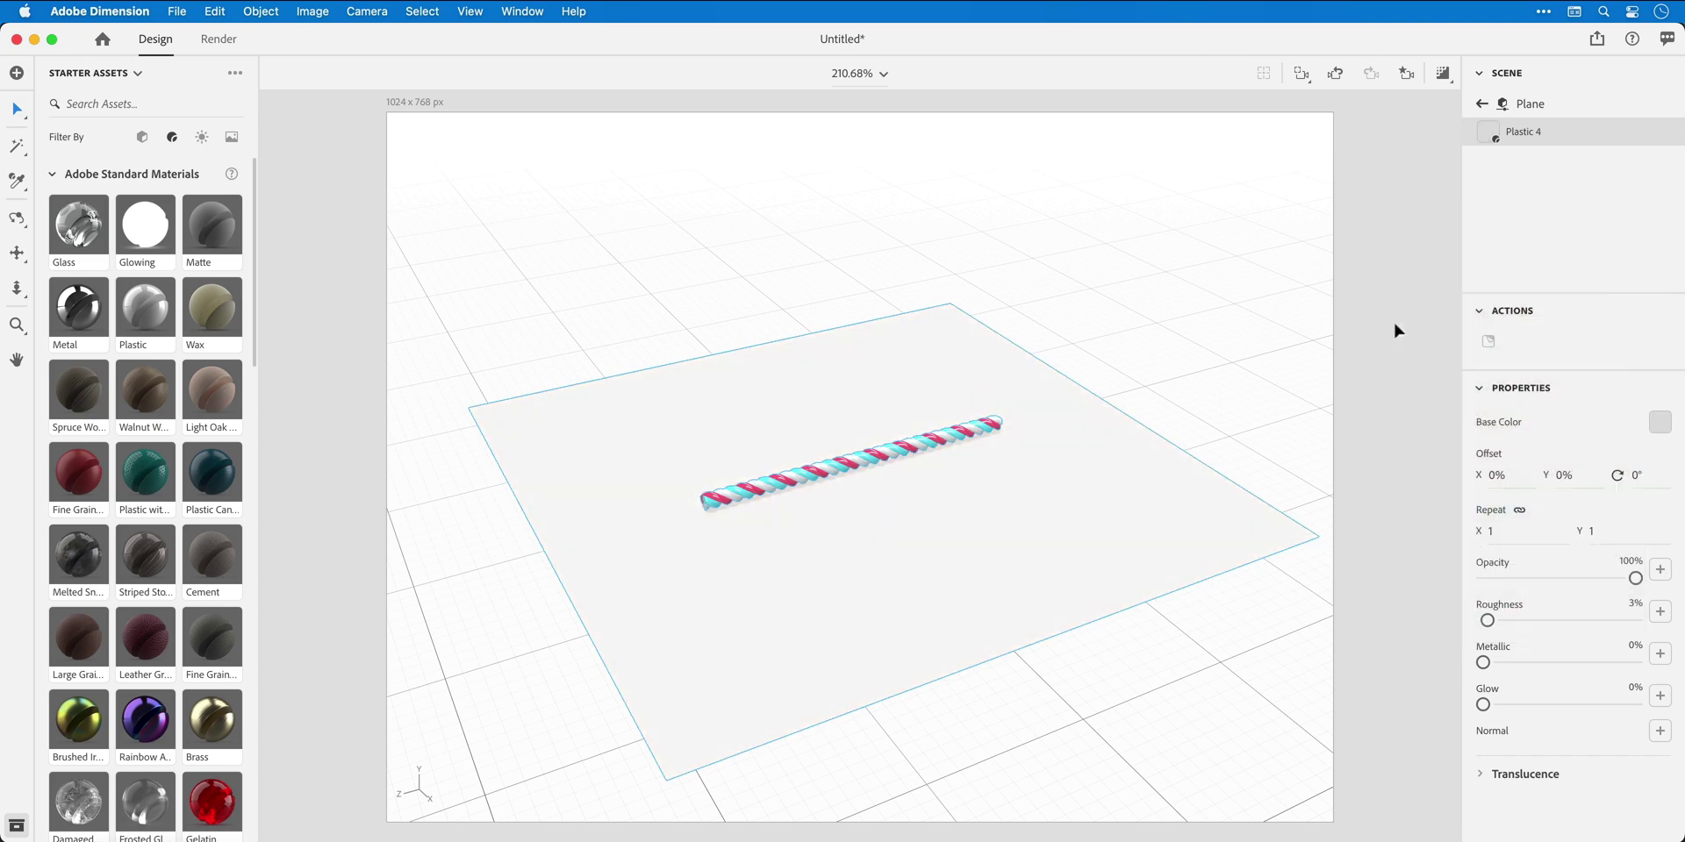
Return to the bookmarked close-up camera view and turn on the render preview
left_click(1406, 74)
left_click(1334, 140)
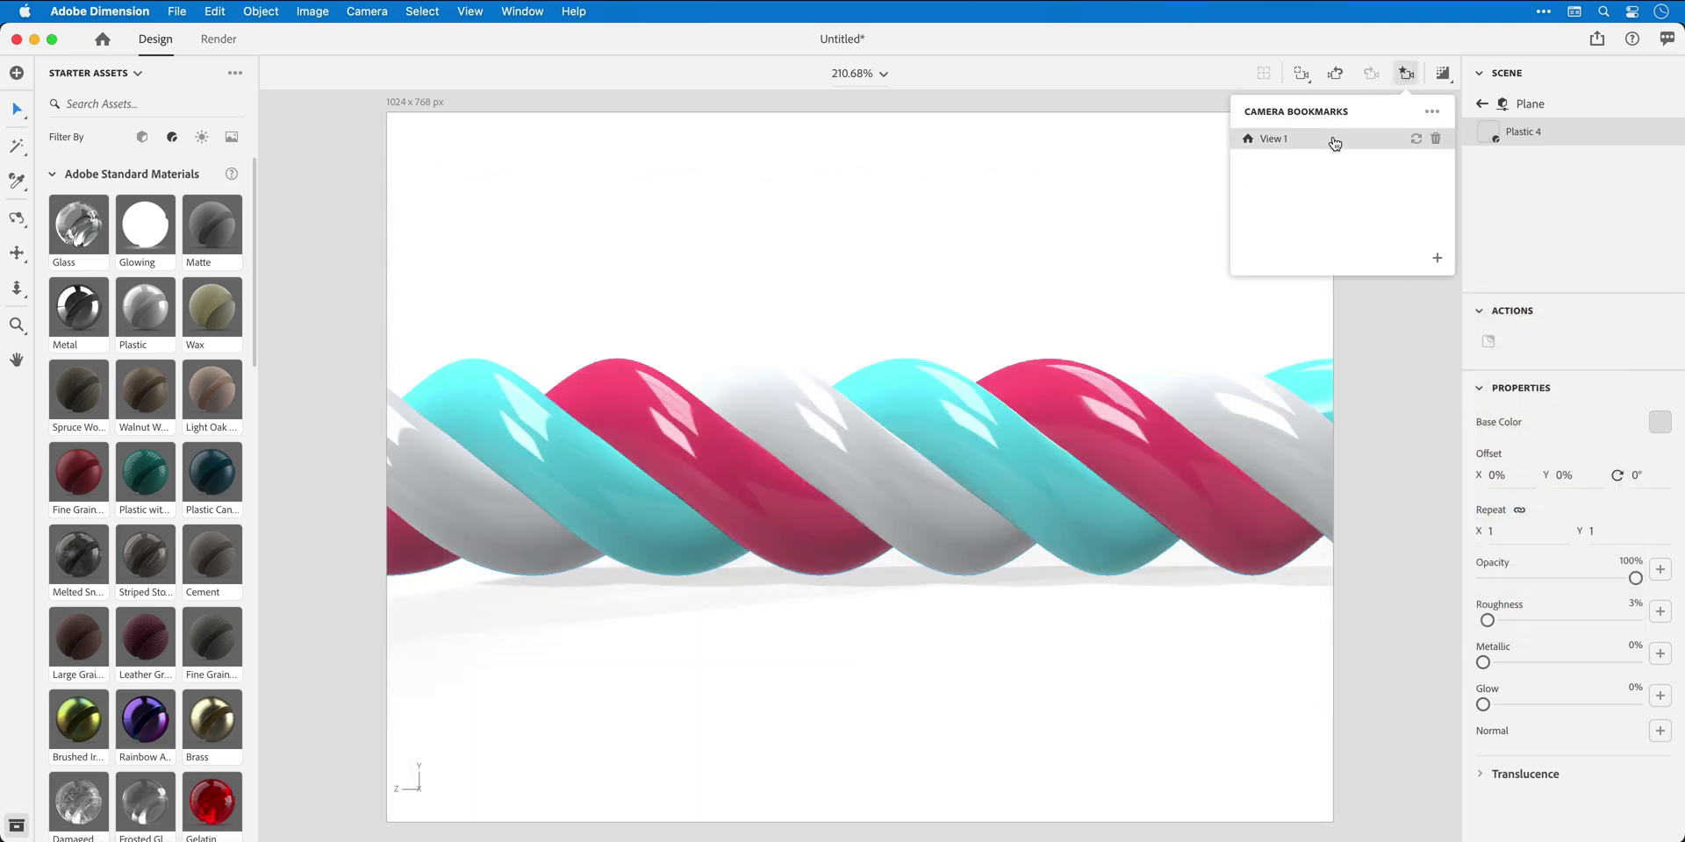
left_click(1443, 74)
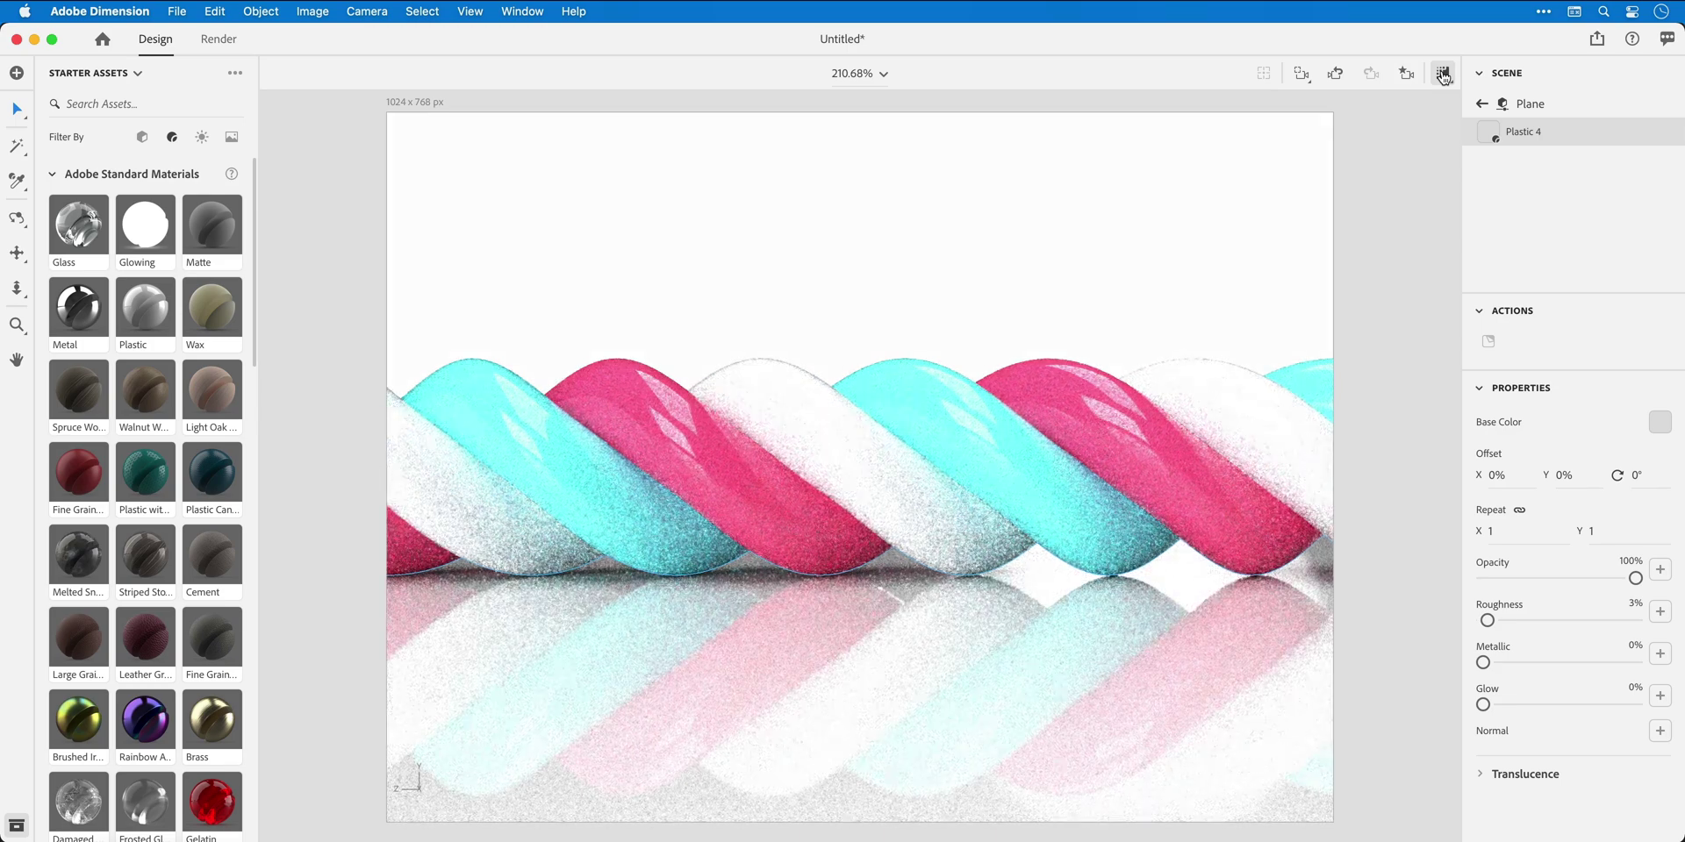
Set the roughness of the plane's plastic material to 15% to soften the rope's reflection
left_click(1558, 622)
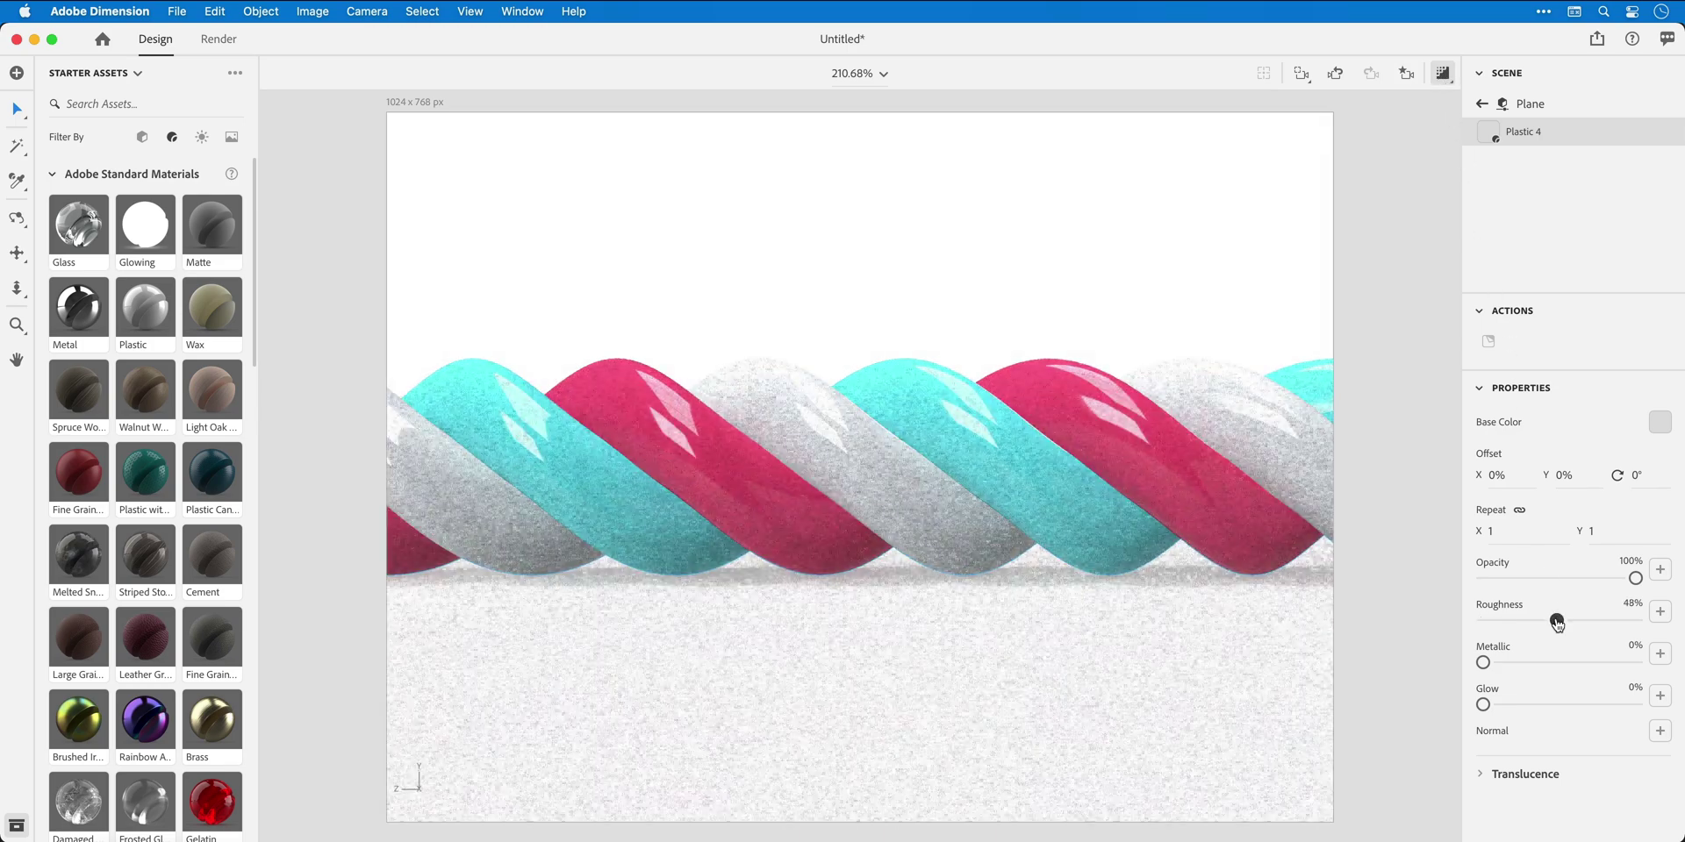
left_click_drag(1557, 623, 1517, 624)
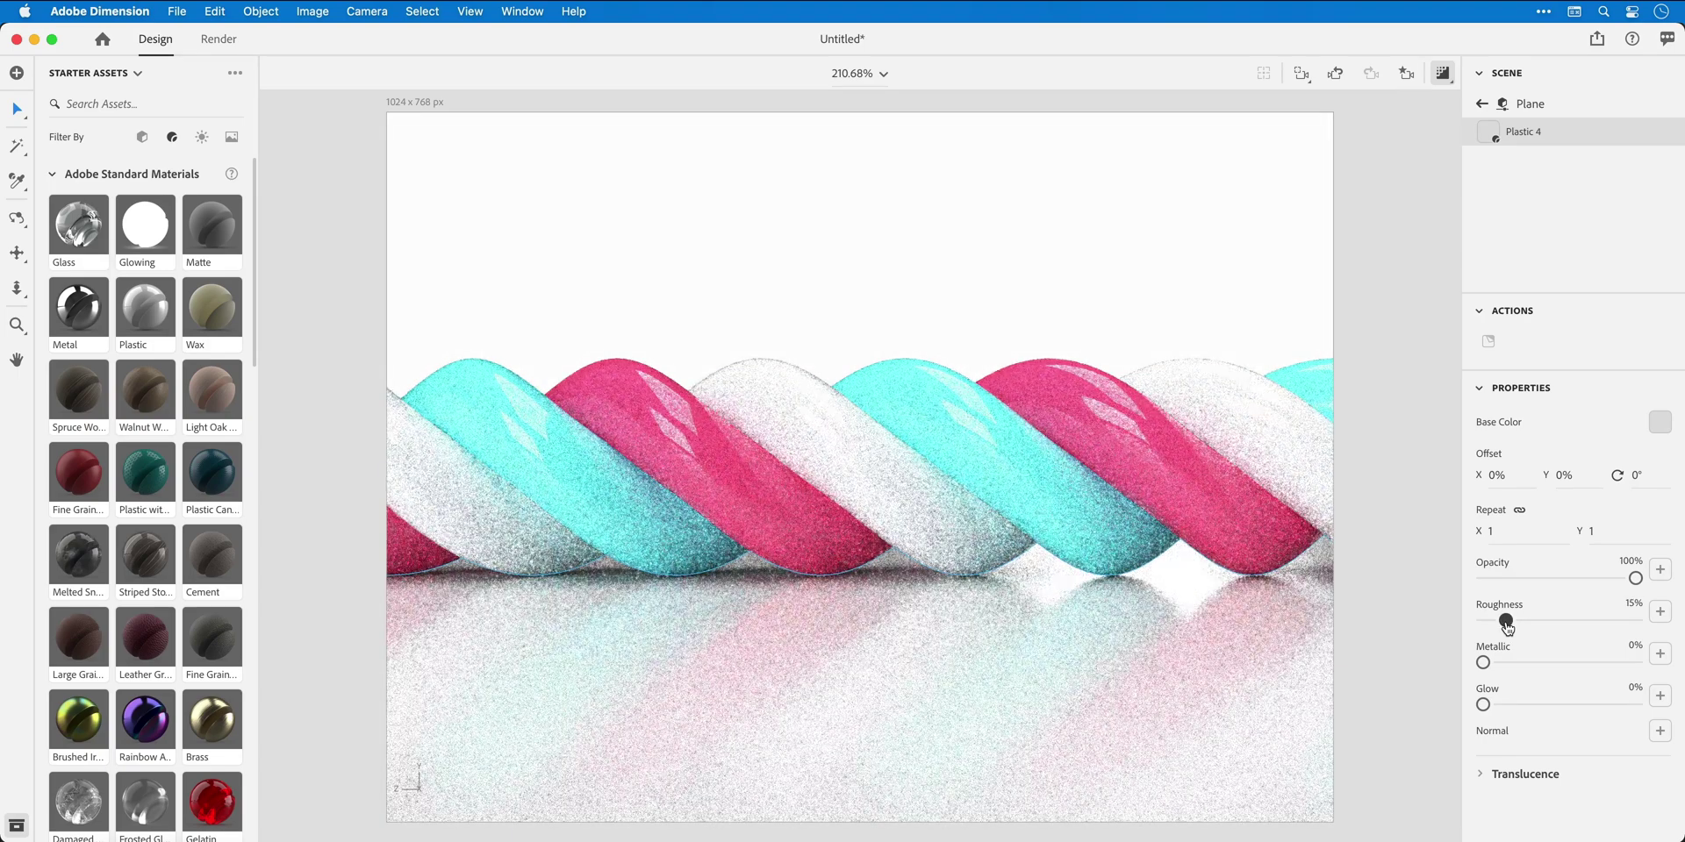
left_click(1400, 396)
Set the environment's global light intensity to 75% and its rotation to about 59°
left_click(1546, 103)
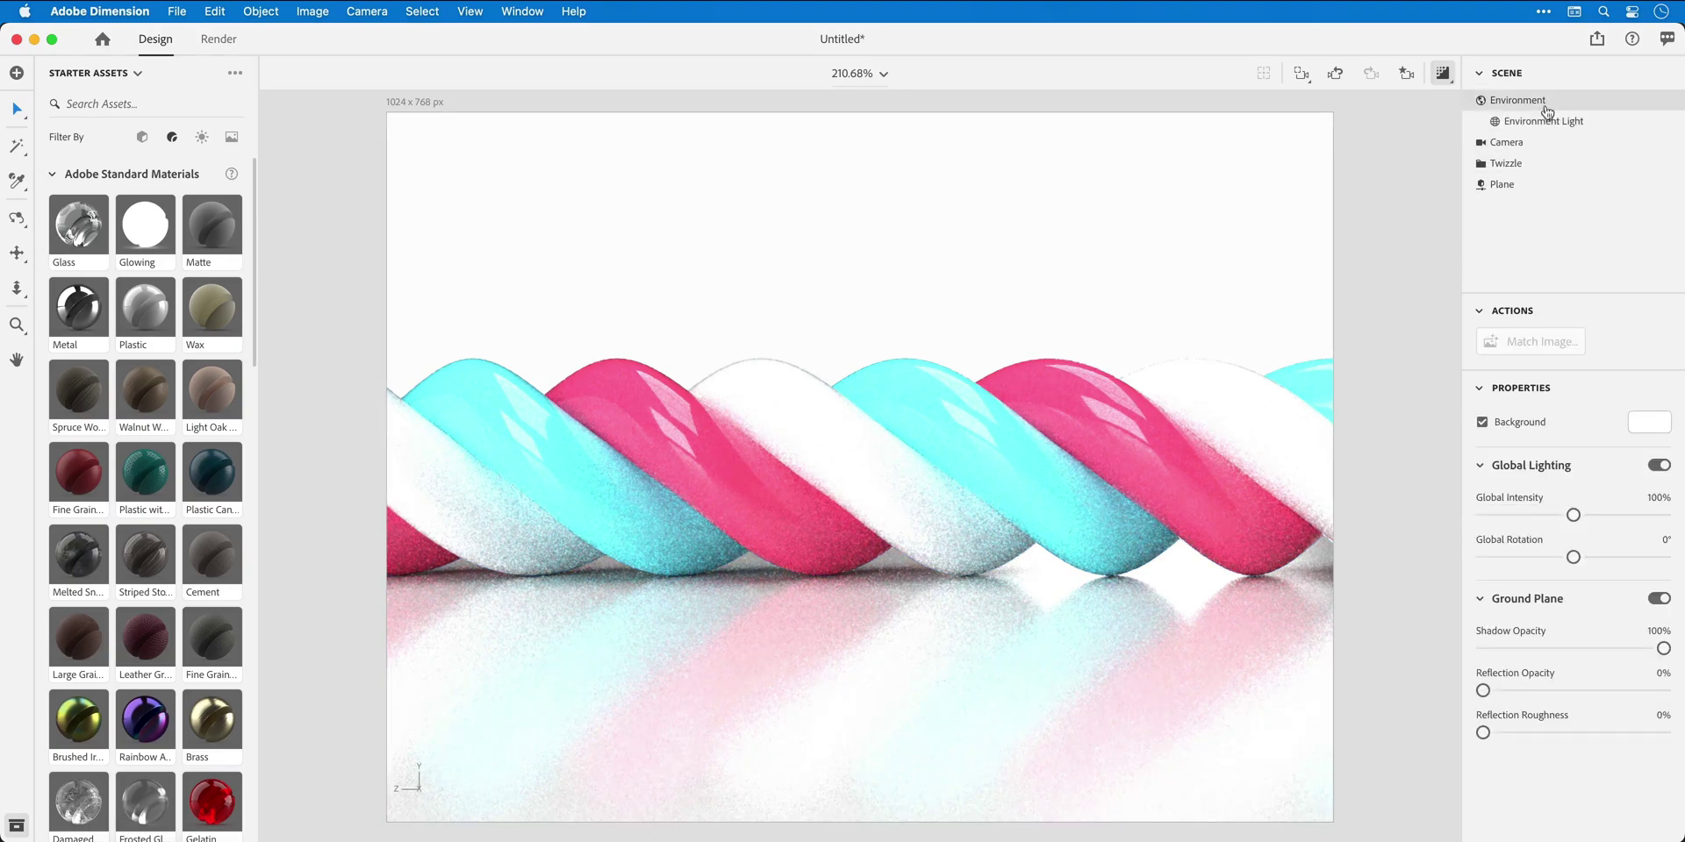
left_click_drag(1572, 518, 1602, 558)
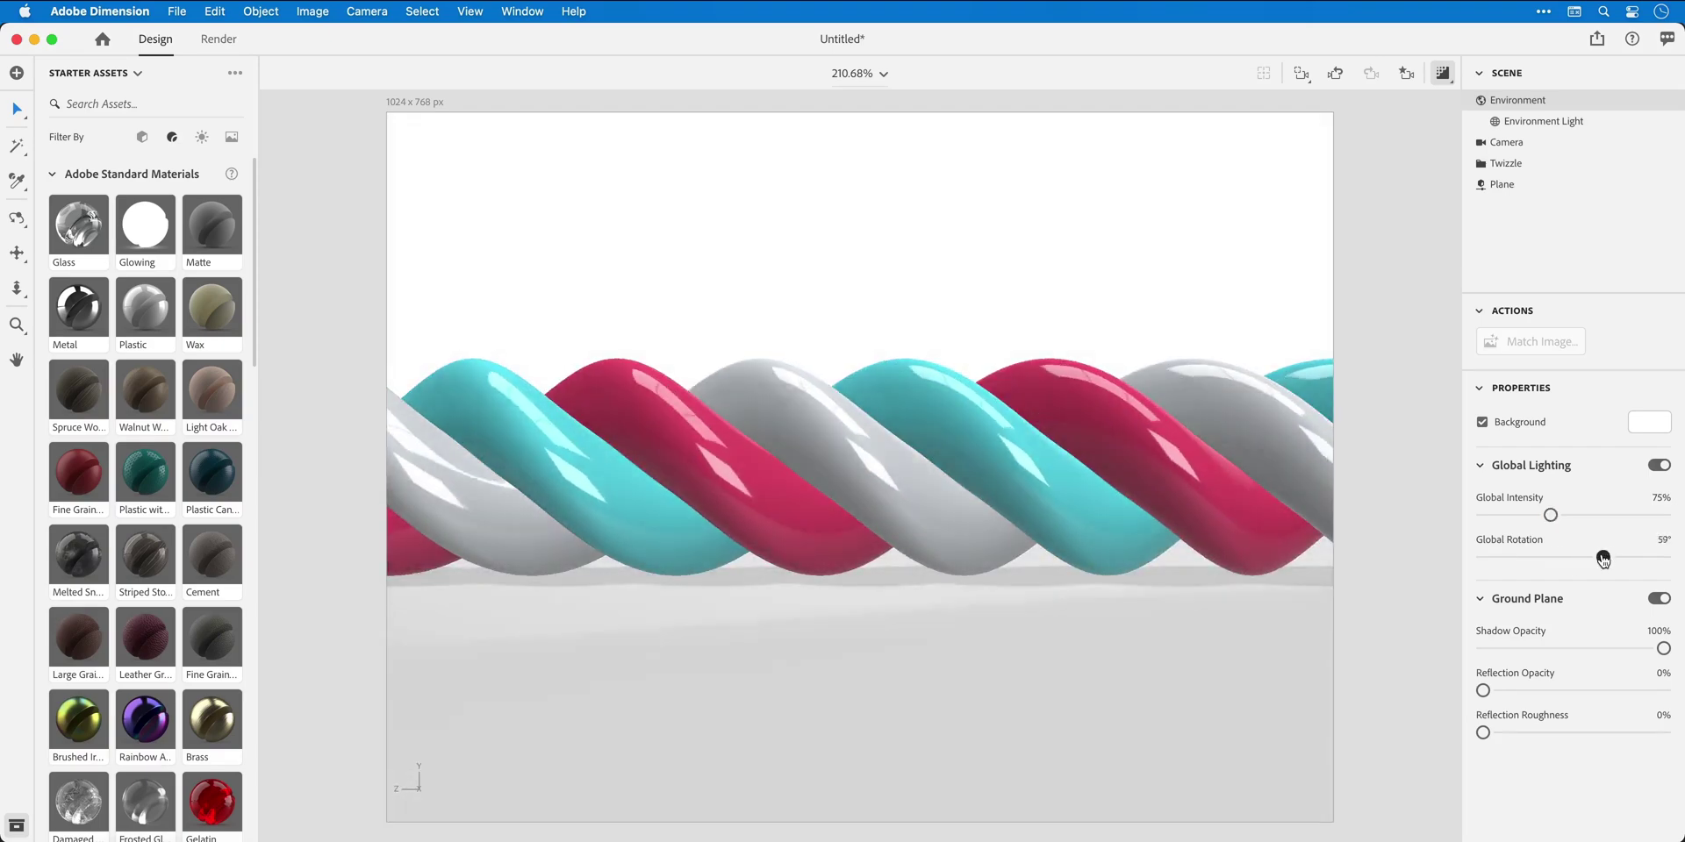